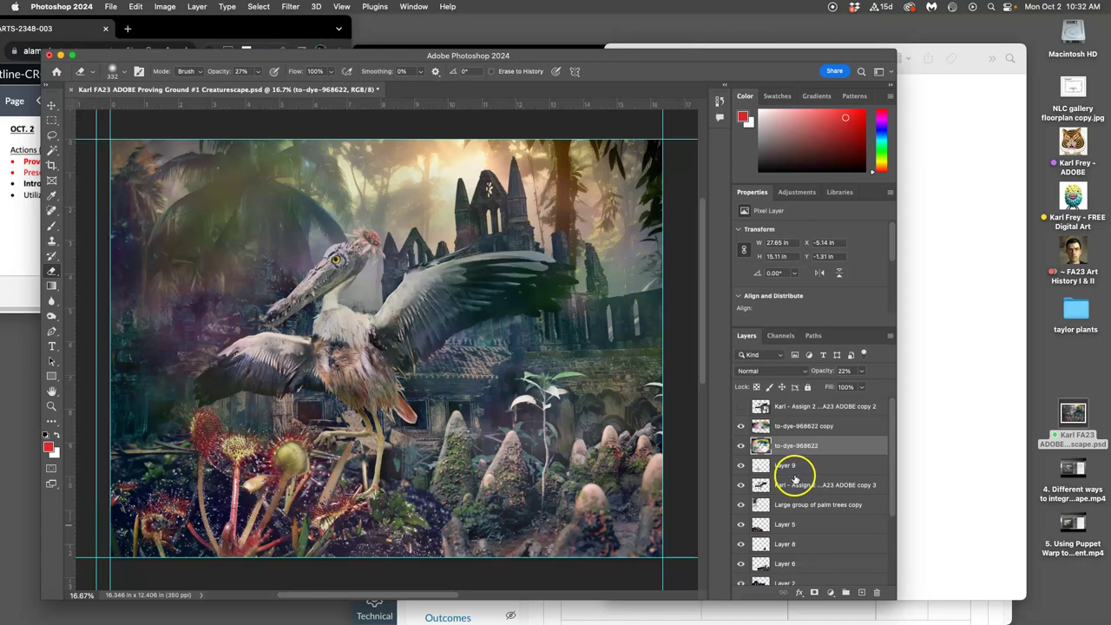
# Compare the composite with and without the two to-dye-968622 overlay layers and the creature layer.
pyautogui.click(740, 425)
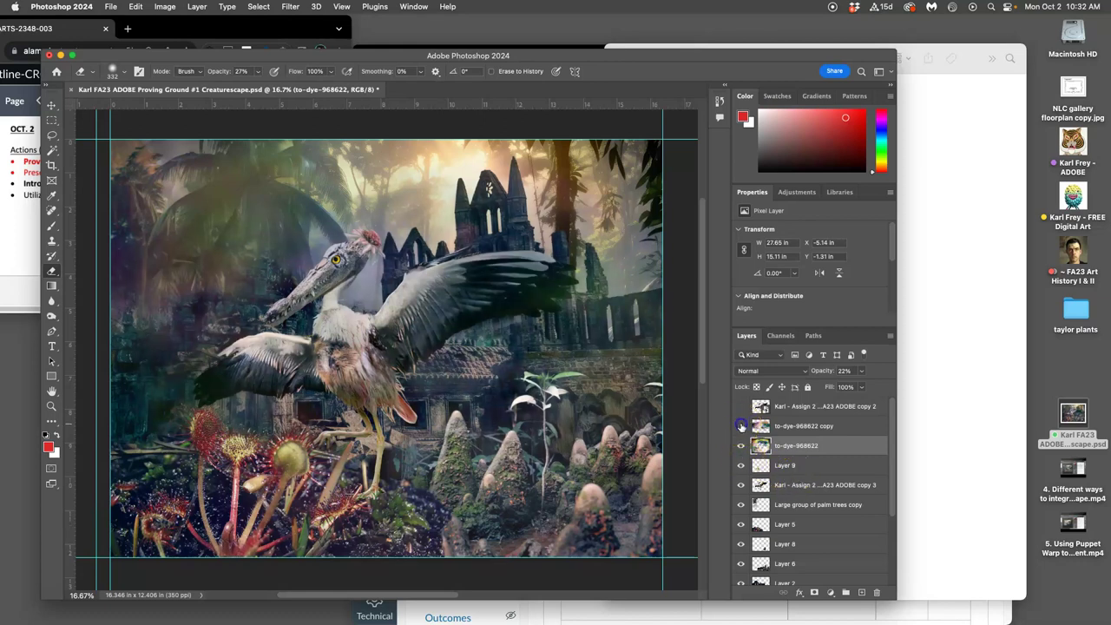
pyautogui.click(740, 425)
pyautogui.click(740, 446)
pyautogui.click(741, 445)
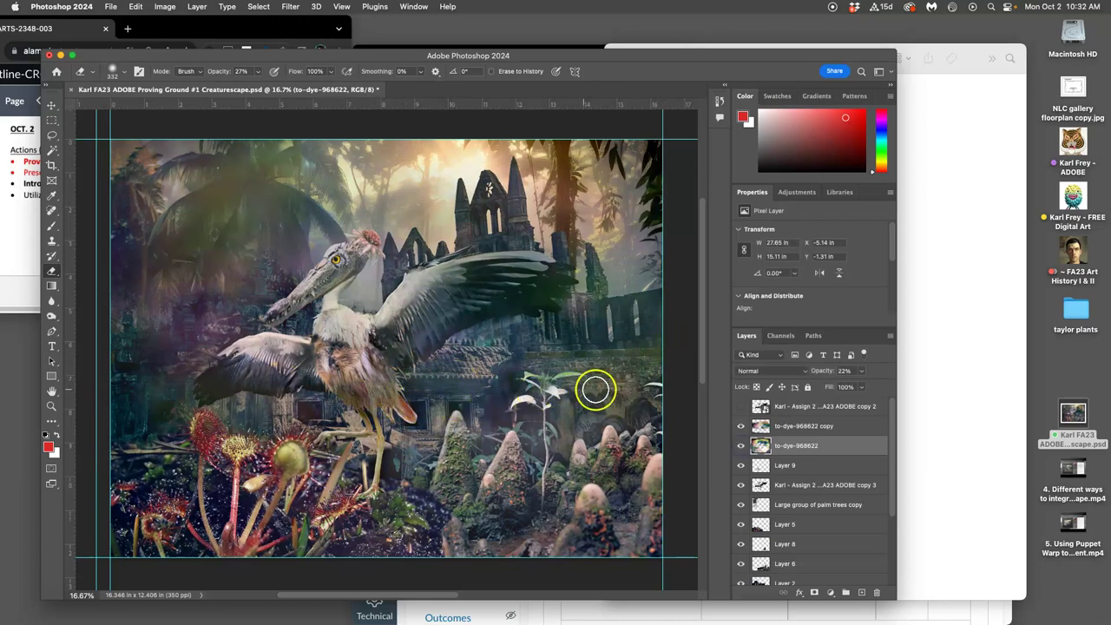
pyautogui.click(740, 446)
pyautogui.click(740, 446)
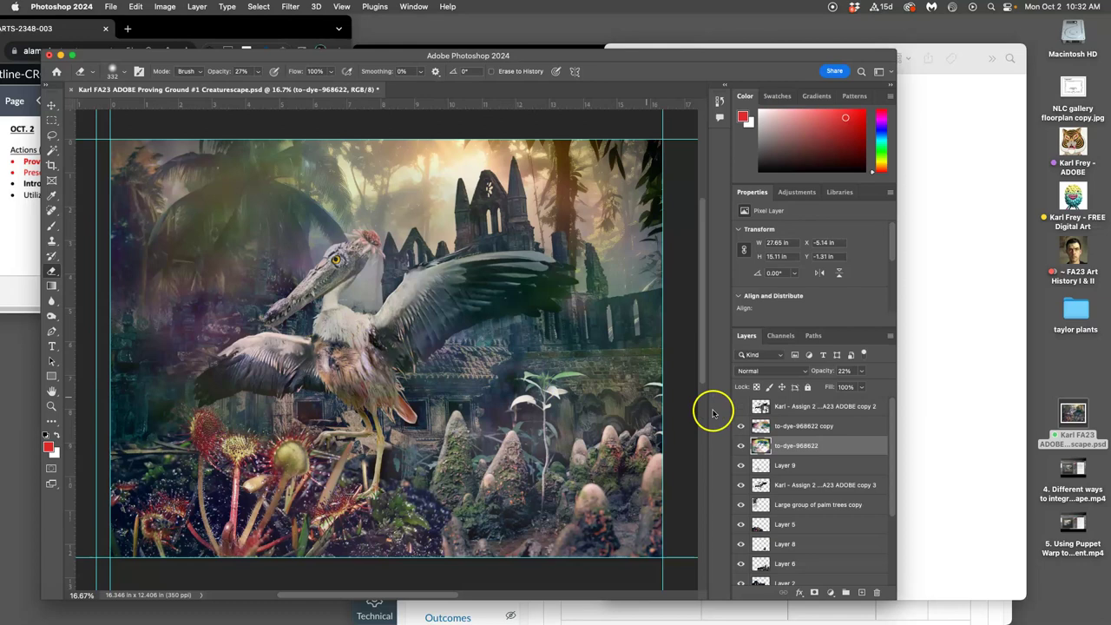
pyautogui.click(742, 486)
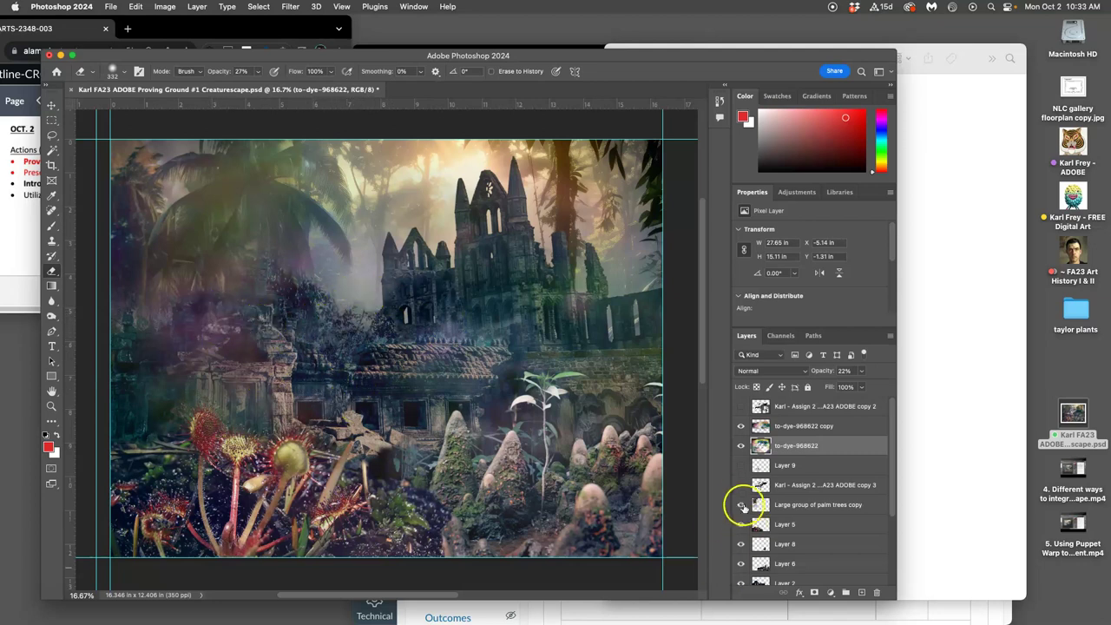
pyautogui.click(740, 486)
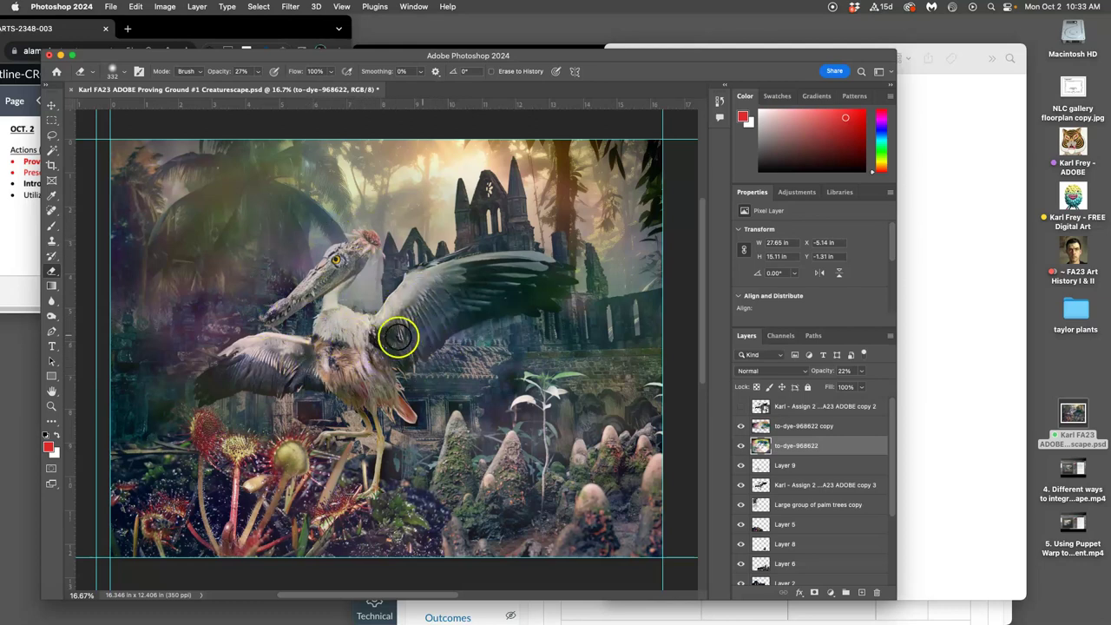
# Burn the midtones of the creature's head, neck, body and wings on the "copy 3" creature layer with the Burn tool at 18% exposure.
pyautogui.click(52, 317)
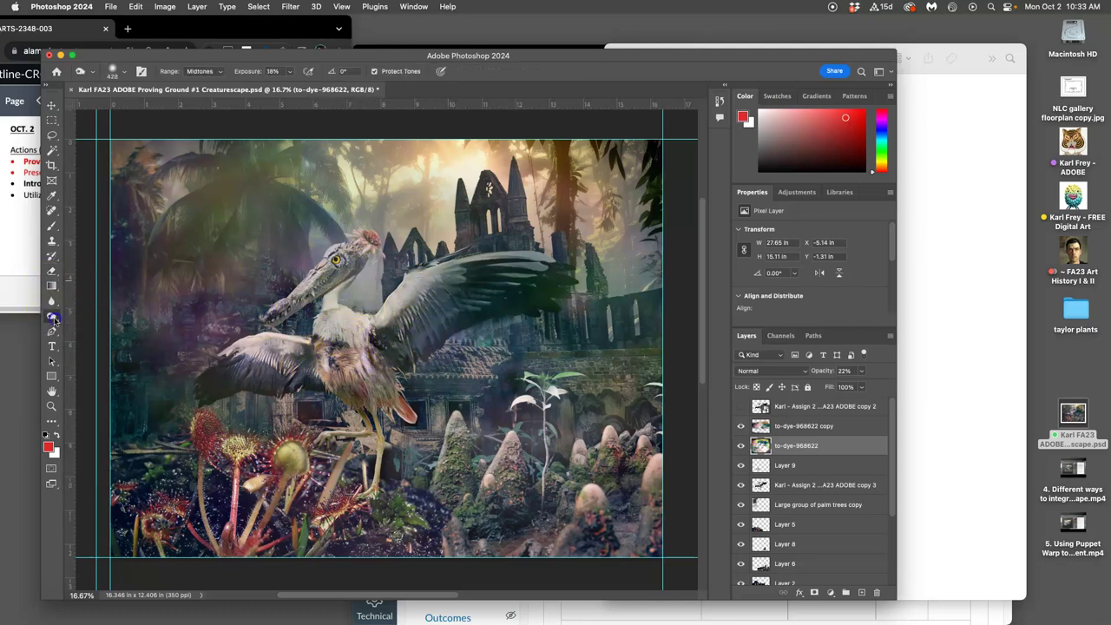
pyautogui.click(811, 486)
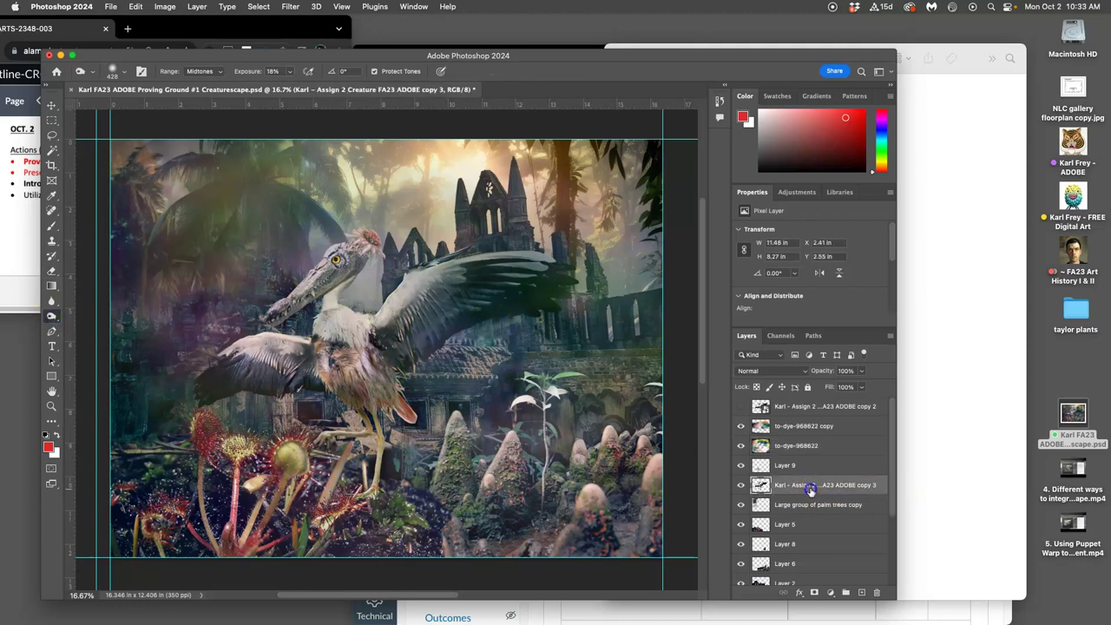
pyautogui.moveTo(312, 298)
pyautogui.mouseDown()
pyautogui.moveTo(335, 327)
pyautogui.moveTo(298, 340)
pyautogui.moveTo(312, 350)
pyautogui.moveTo(277, 342)
pyautogui.moveTo(339, 323)
pyautogui.moveTo(353, 338)
pyautogui.mouseUp()
pyautogui.moveTo(347, 291)
pyautogui.mouseDown()
pyautogui.moveTo(324, 281)
pyautogui.moveTo(348, 255)
pyautogui.mouseUp()
pyautogui.moveTo(240, 335)
pyautogui.mouseDown()
pyautogui.moveTo(343, 259)
pyautogui.moveTo(334, 330)
pyautogui.moveTo(278, 390)
pyautogui.moveTo(458, 260)
pyautogui.moveTo(374, 364)
pyautogui.moveTo(531, 327)
pyautogui.mouseUp()
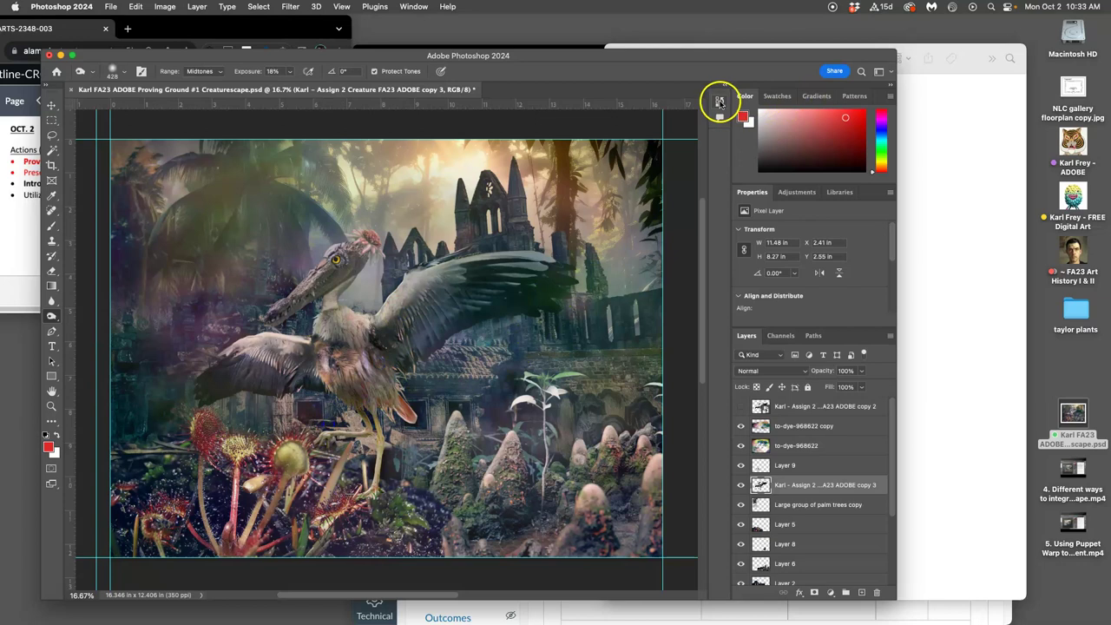
# Revert the document to the history state just before the Burn tool strokes.
pyautogui.click(720, 101)
pyautogui.scroll(2, 648, 182)
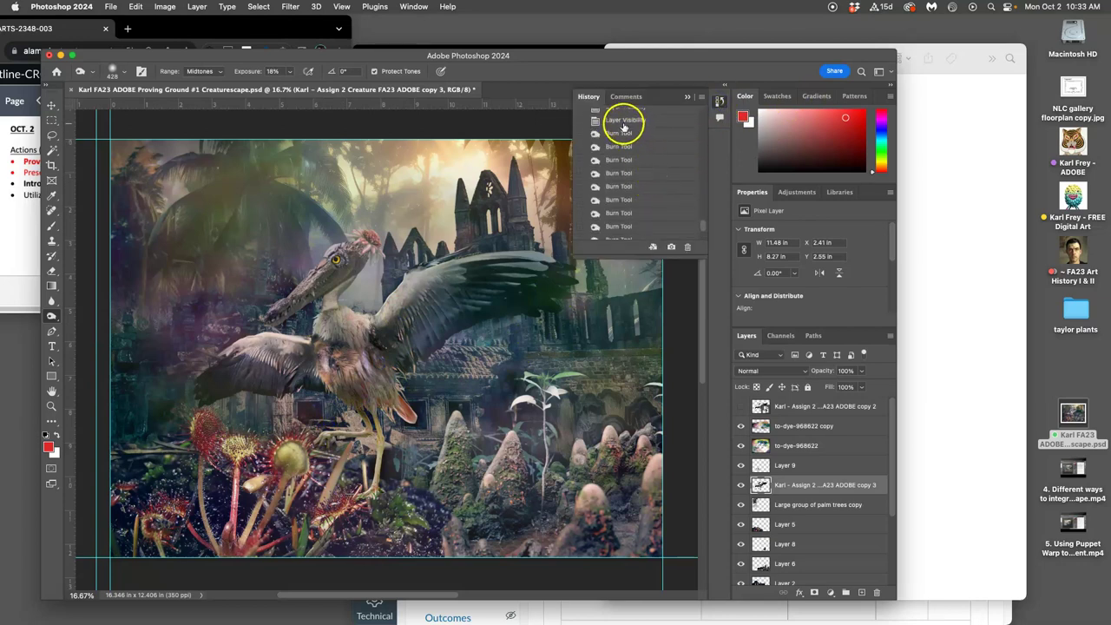
pyautogui.click(623, 126)
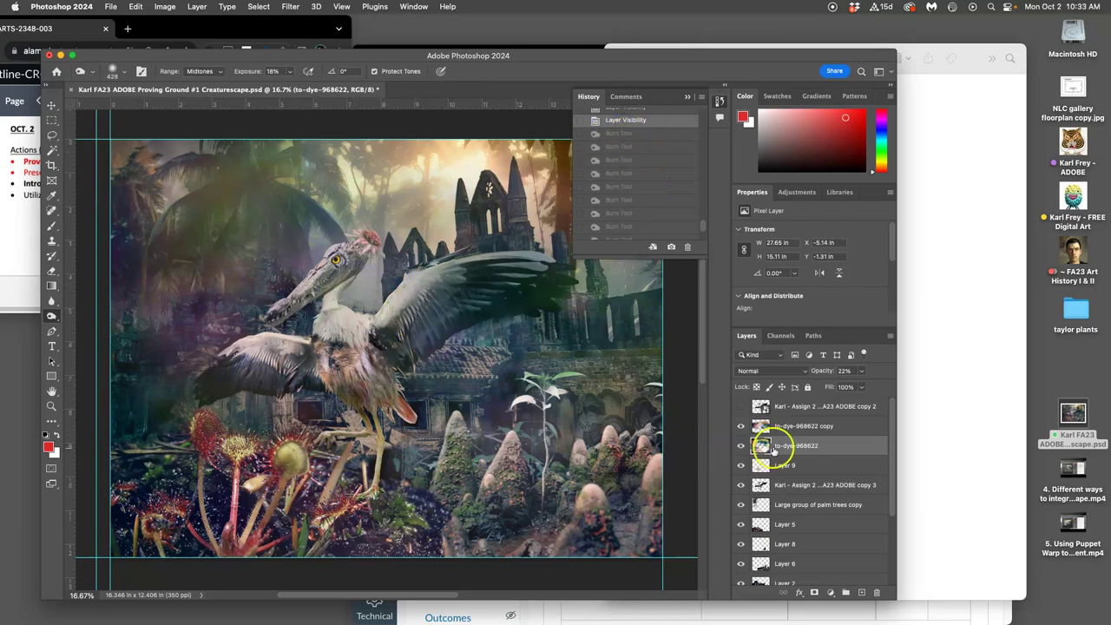
# Duplicate the "copy 3" creature layer.
pyautogui.click(788, 485)
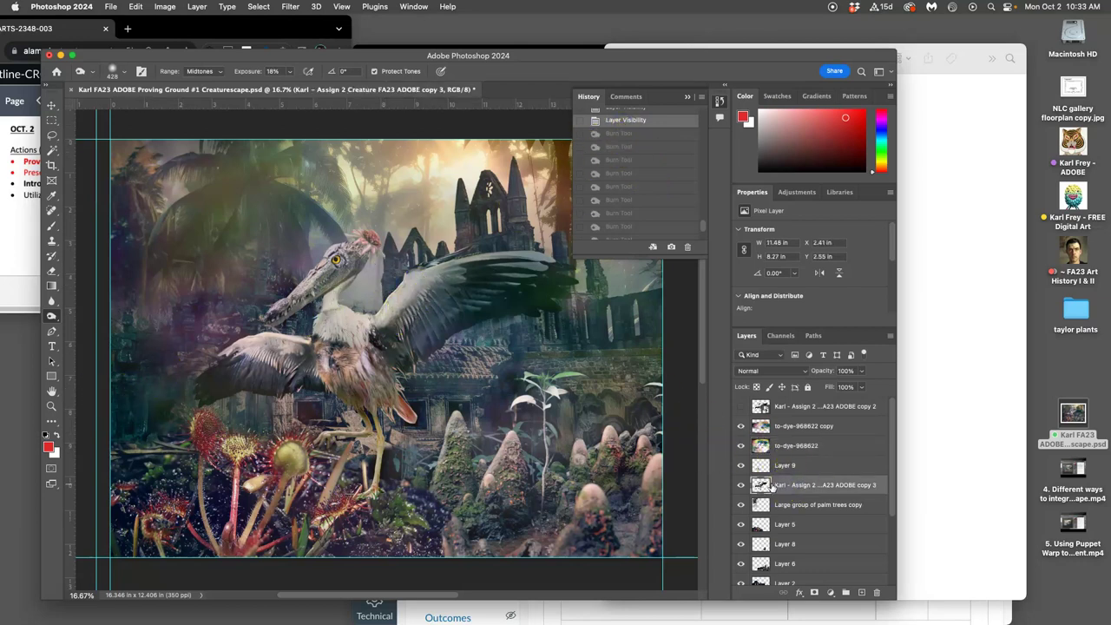
pyautogui.click(739, 488)
pyautogui.click(739, 486)
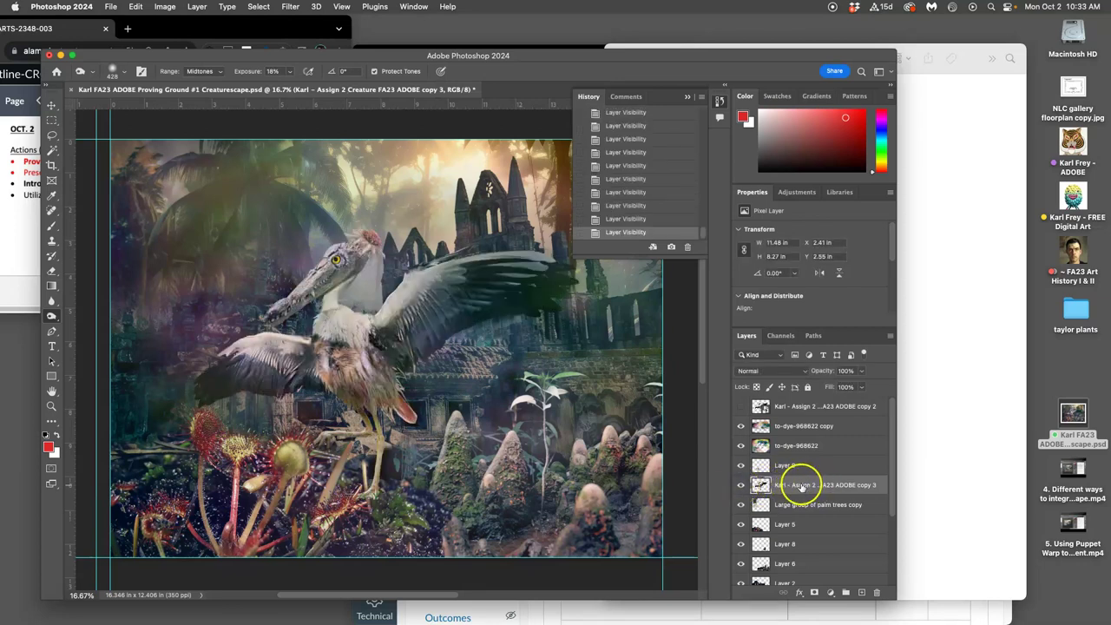
pyautogui.press('super+j')
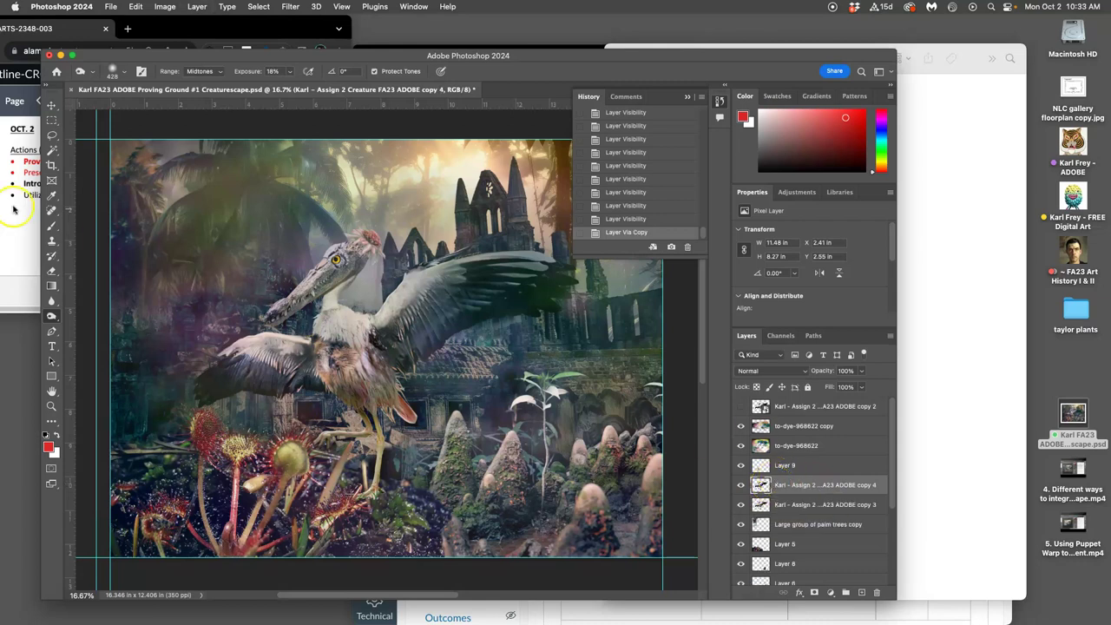
# Select the creature's silhouette by Magic Wand-selecting the empty area around it and inverting the selection.
pyautogui.click(52, 151)
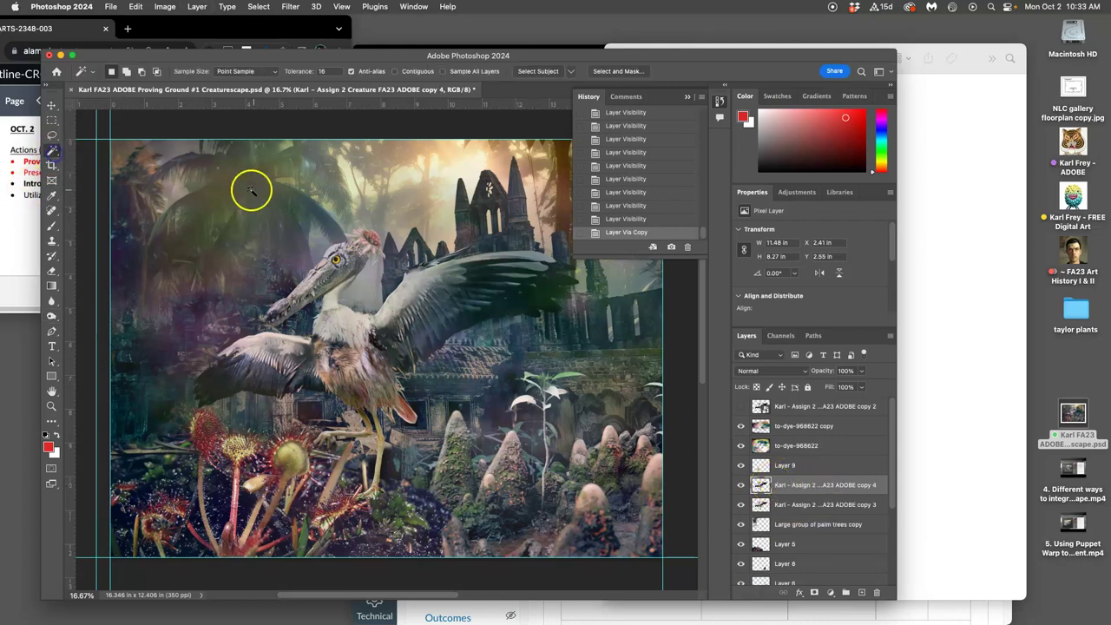
pyautogui.click(297, 208)
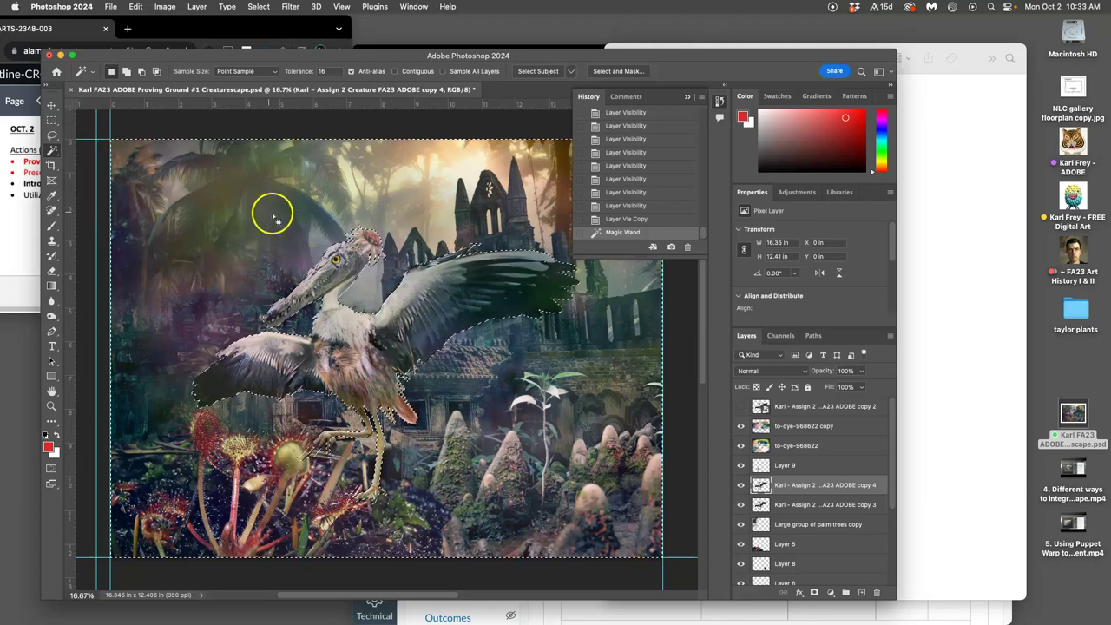
pyautogui.click(686, 98)
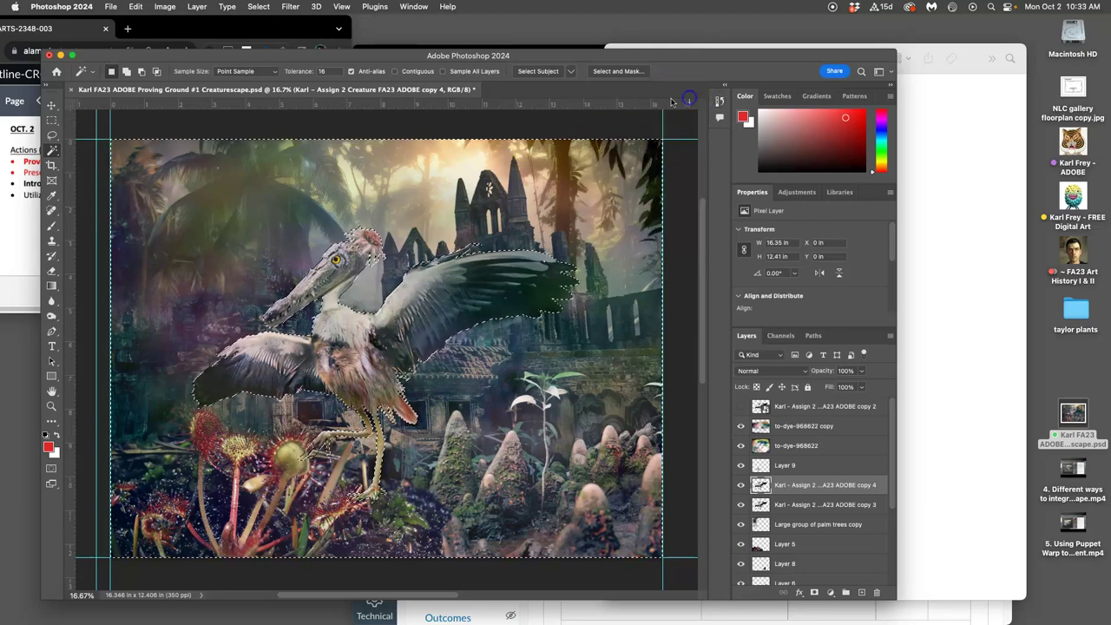
pyautogui.click(395, 72)
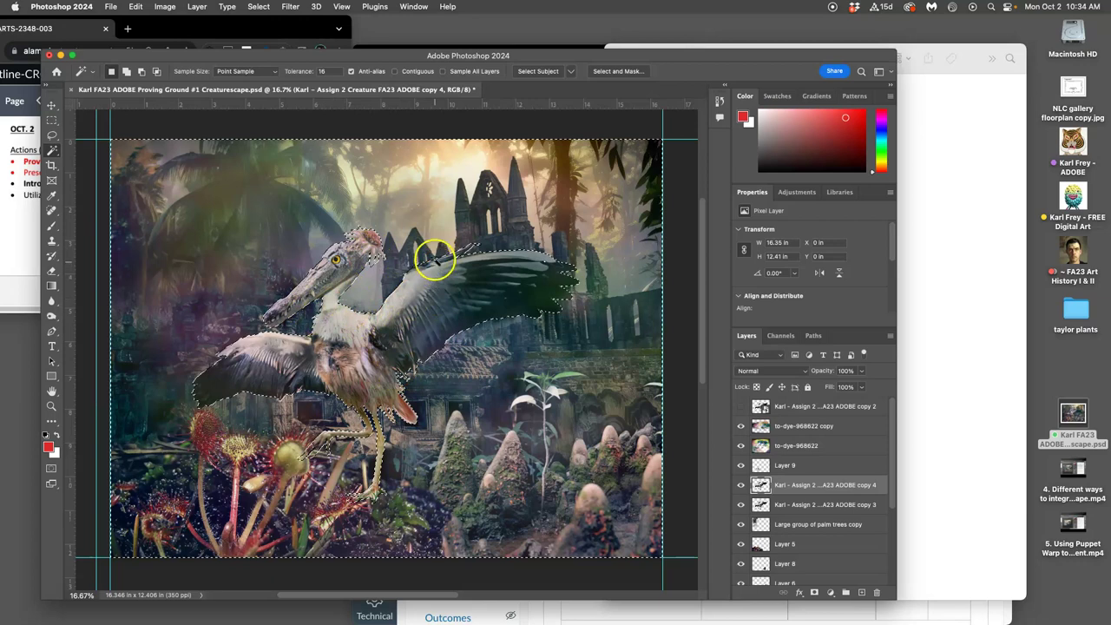
pyautogui.click(259, 7)
pyautogui.click(265, 53)
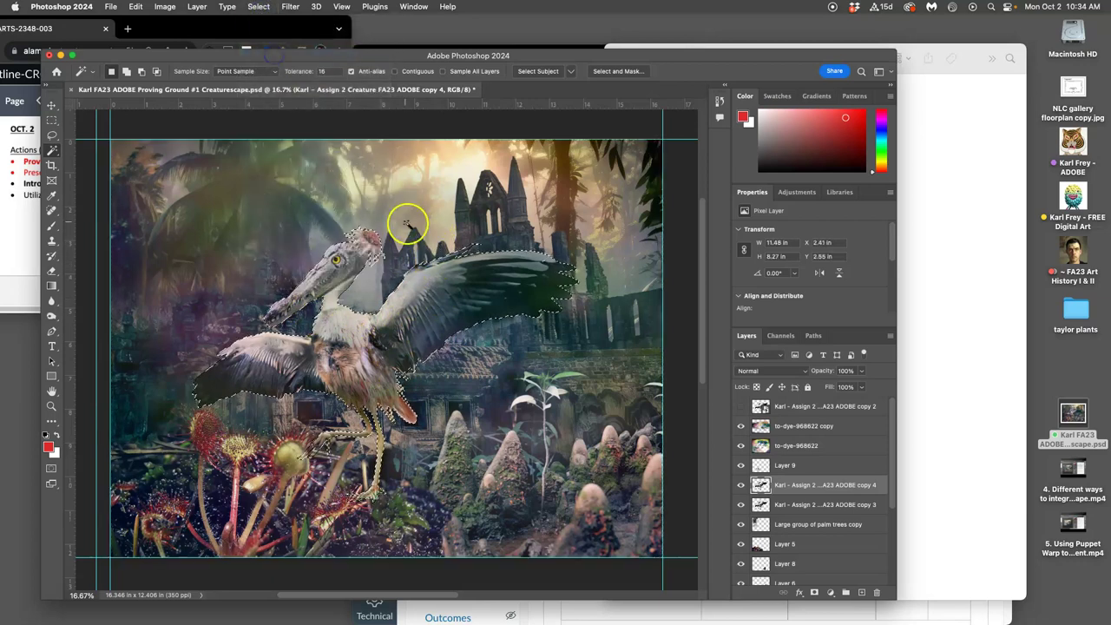
# Hide the original creature layer, fill the selected silhouette on the duplicate with 50% Gray in Normal mode at 100% opacity, and deselect.
pyautogui.click(740, 484)
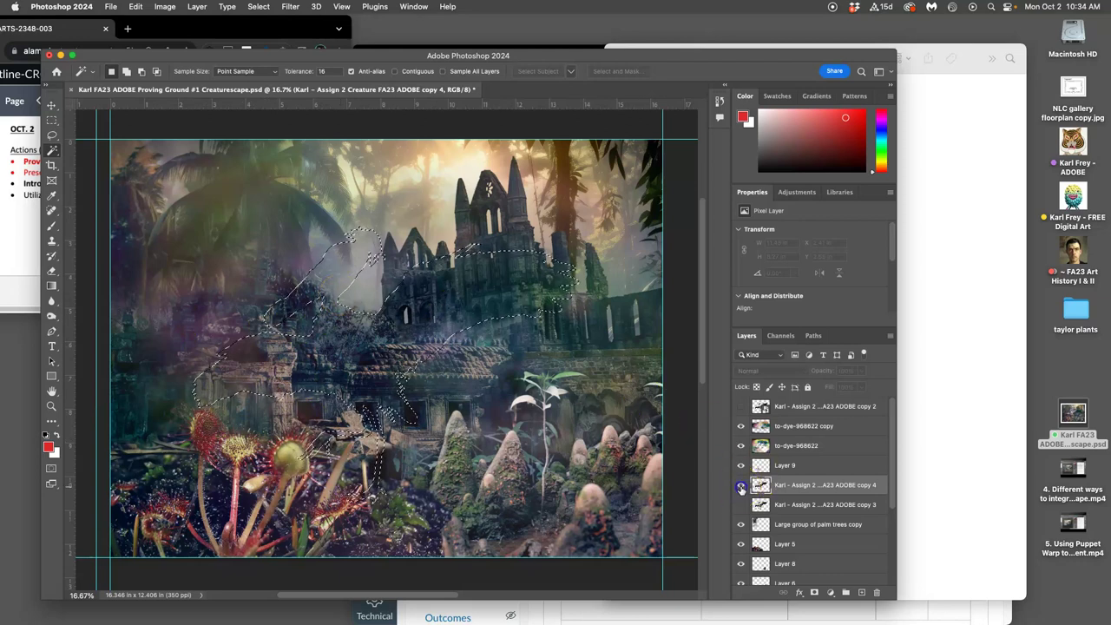
pyautogui.click(740, 484)
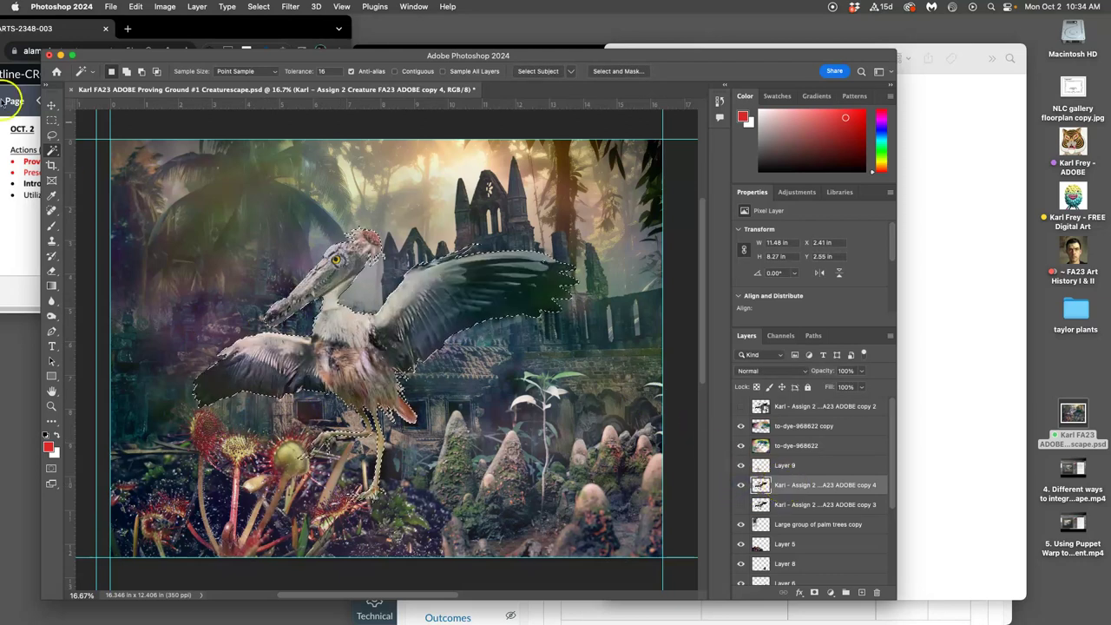
pyautogui.click(135, 6)
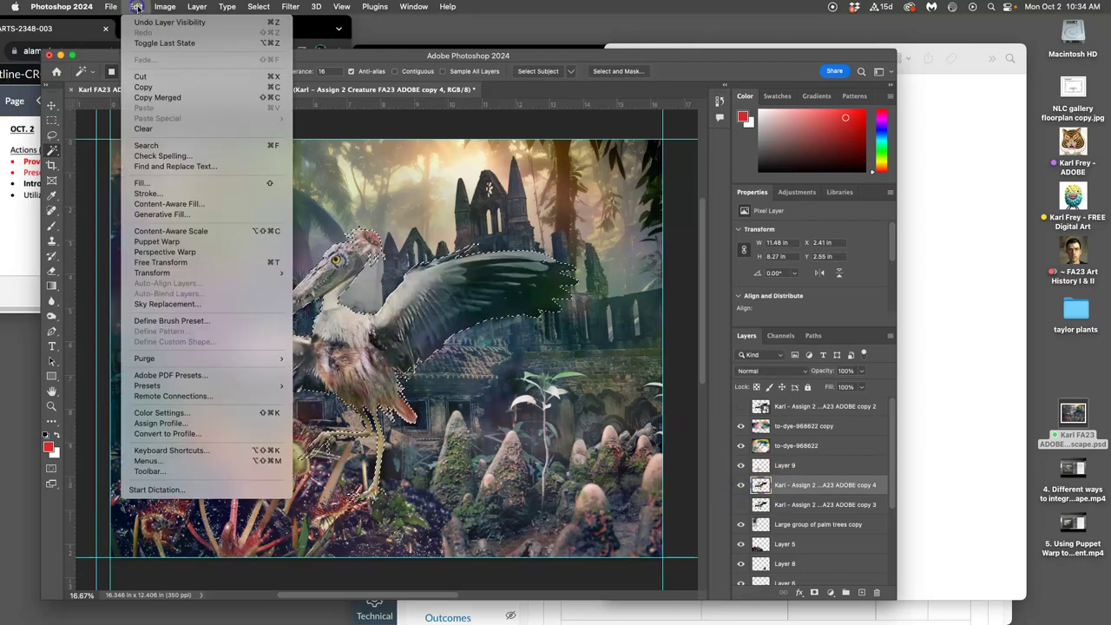
pyautogui.click(150, 183)
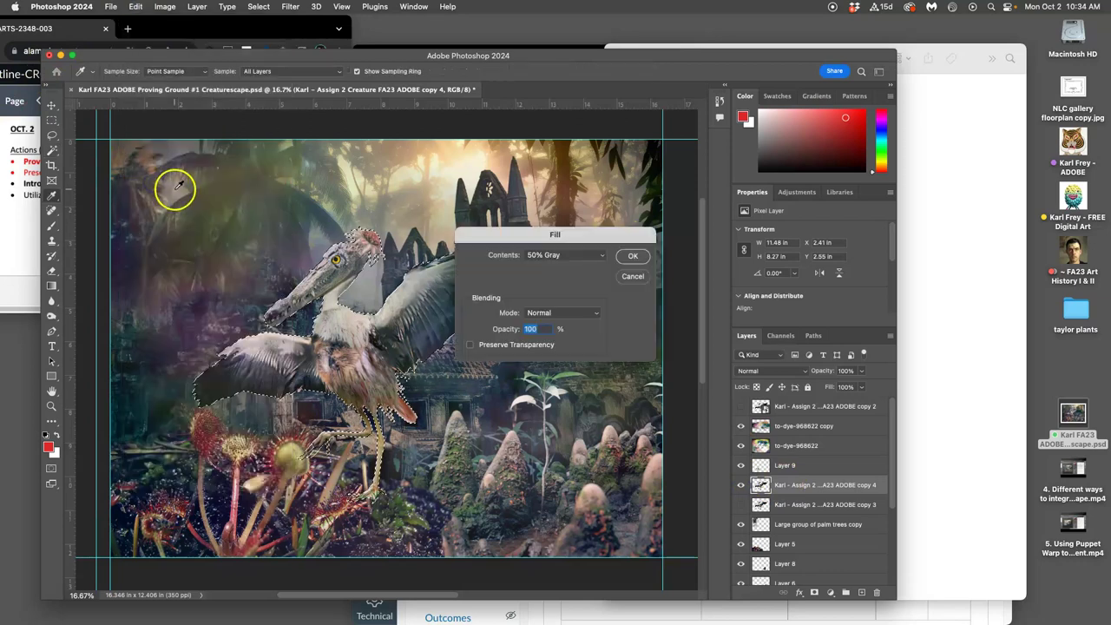
pyautogui.click(642, 258)
pyautogui.press('super+d')
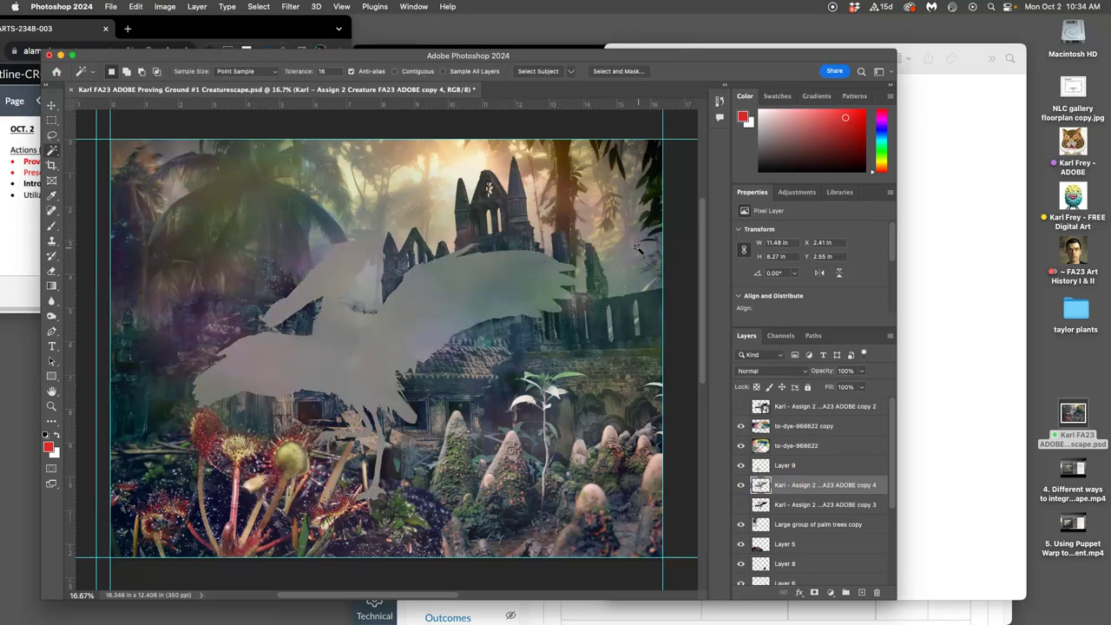
# Hide the two to-dye-968622 layers and Layer 9, and group all layers from "Large group of palm trees copy" down to Layer 3.
pyautogui.click(740, 445)
pyautogui.click(740, 425)
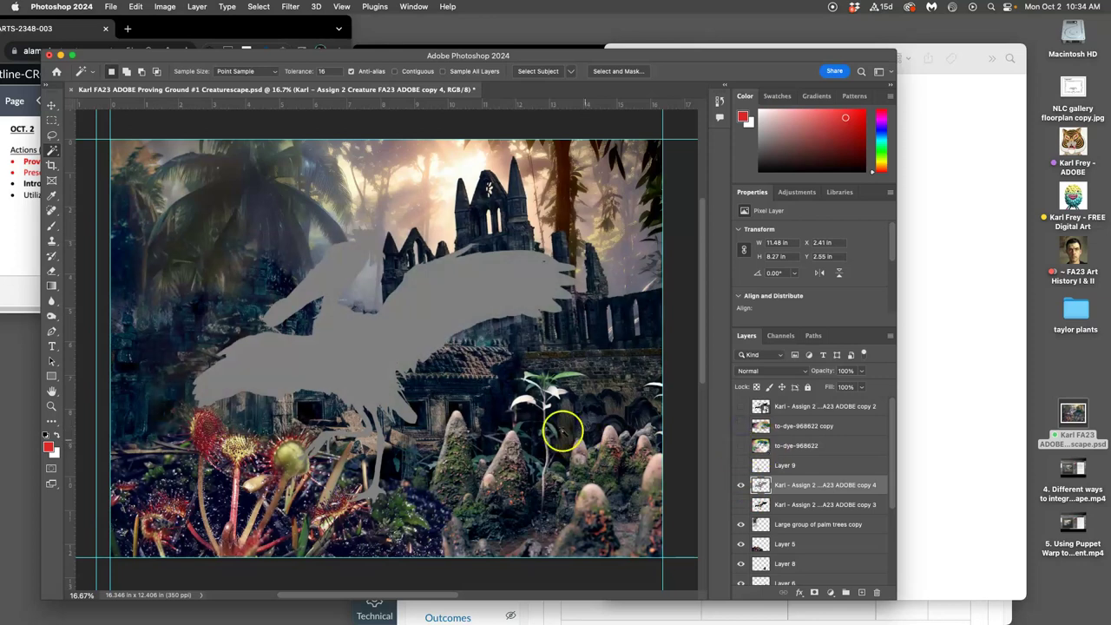
pyautogui.click(791, 525)
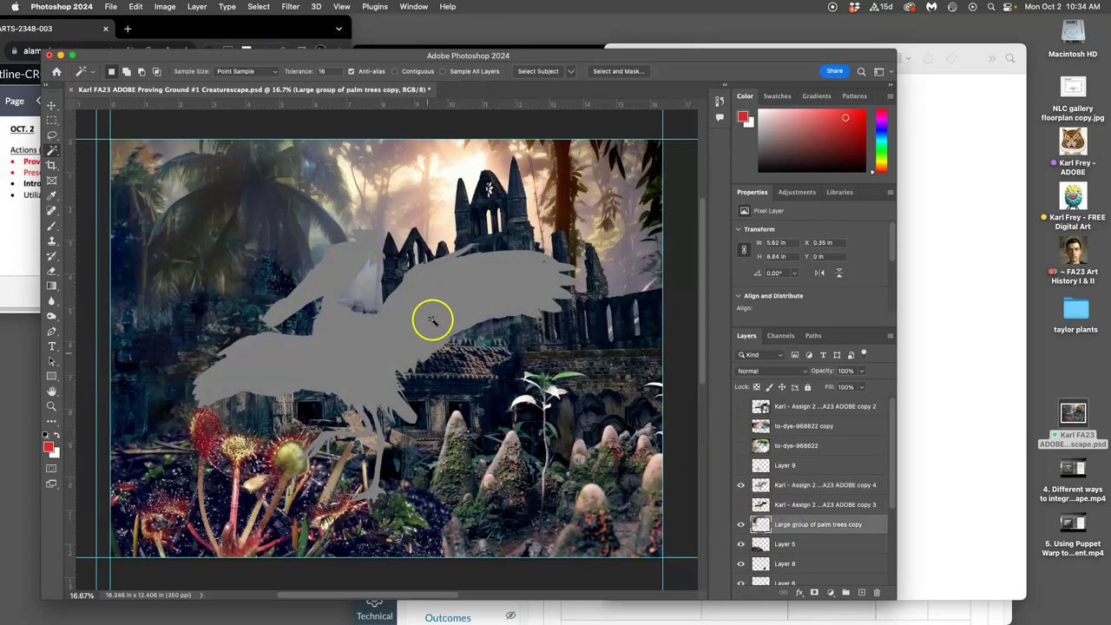
pyautogui.scroll(-4, 784, 471)
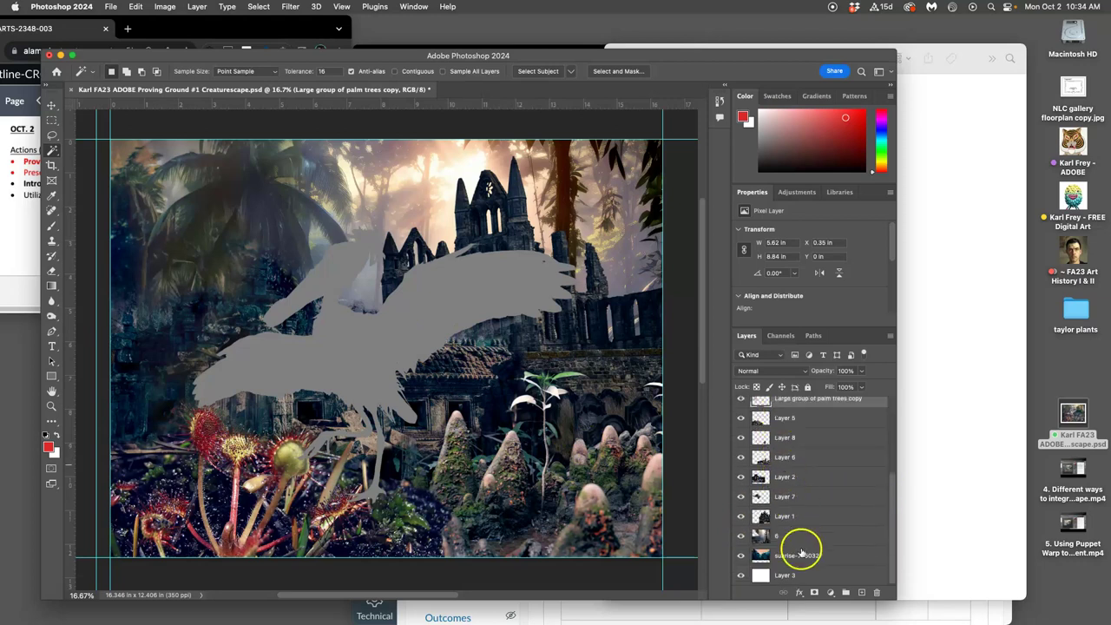
pyautogui.keyDown('shift'); pyautogui.click(796, 573); pyautogui.keyUp('shift')
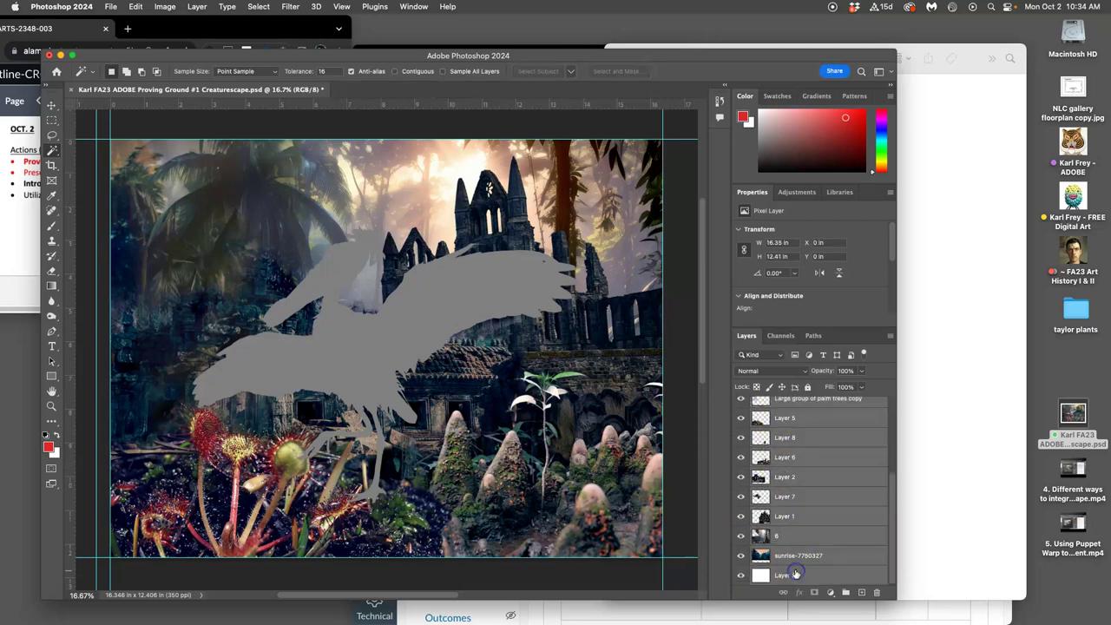
pyautogui.click(848, 593)
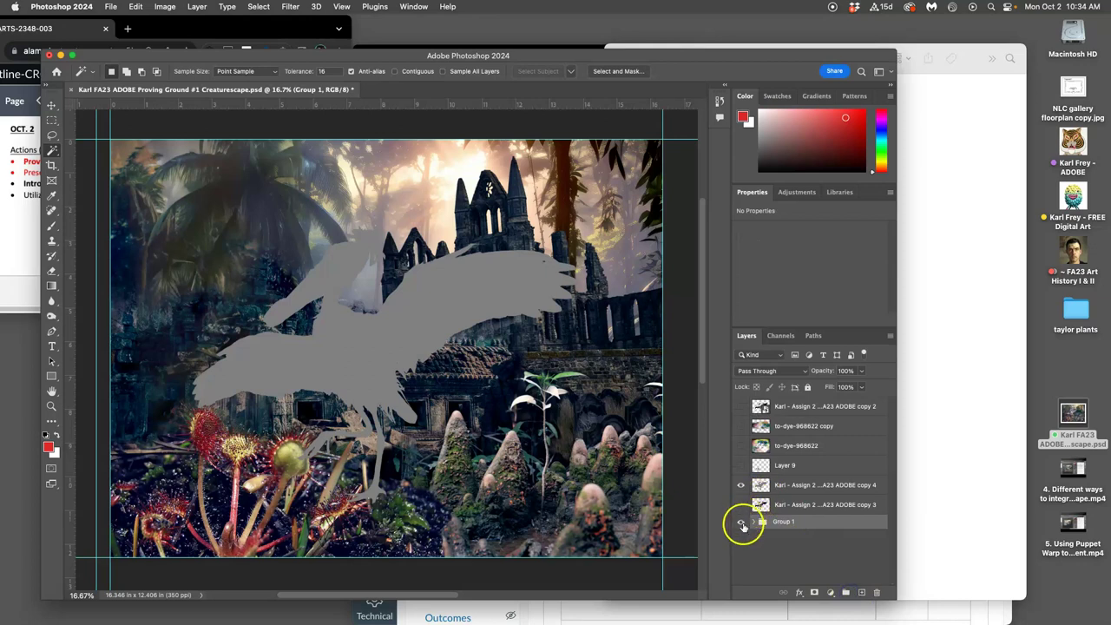
# Hide the background group and show the original creature layer with the gray silhouette layer above it.
pyautogui.click(741, 522)
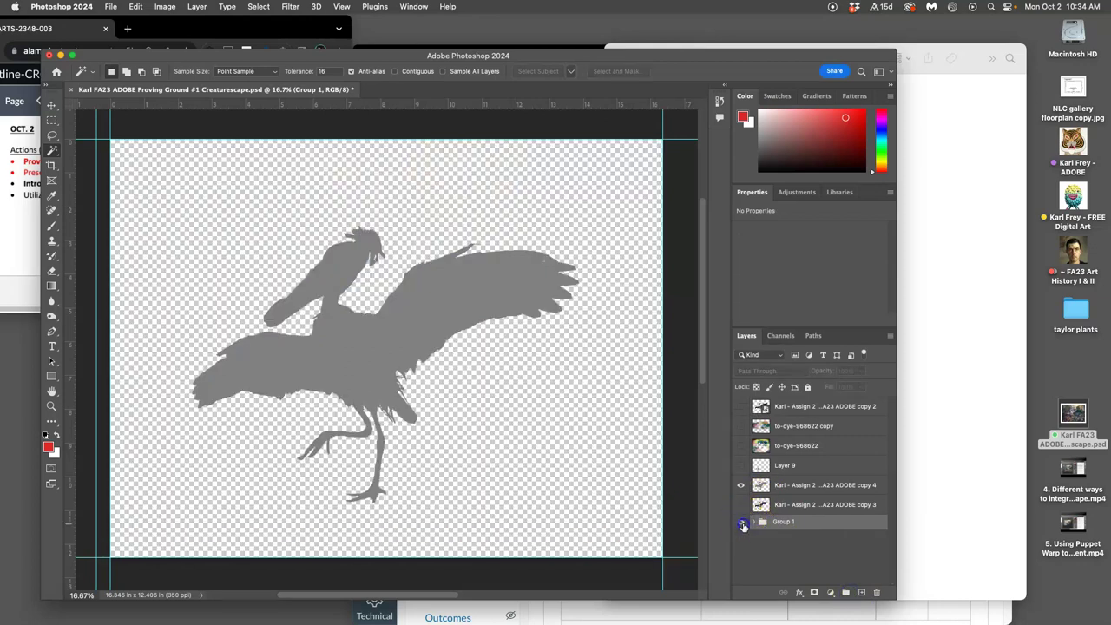
pyautogui.click(742, 522)
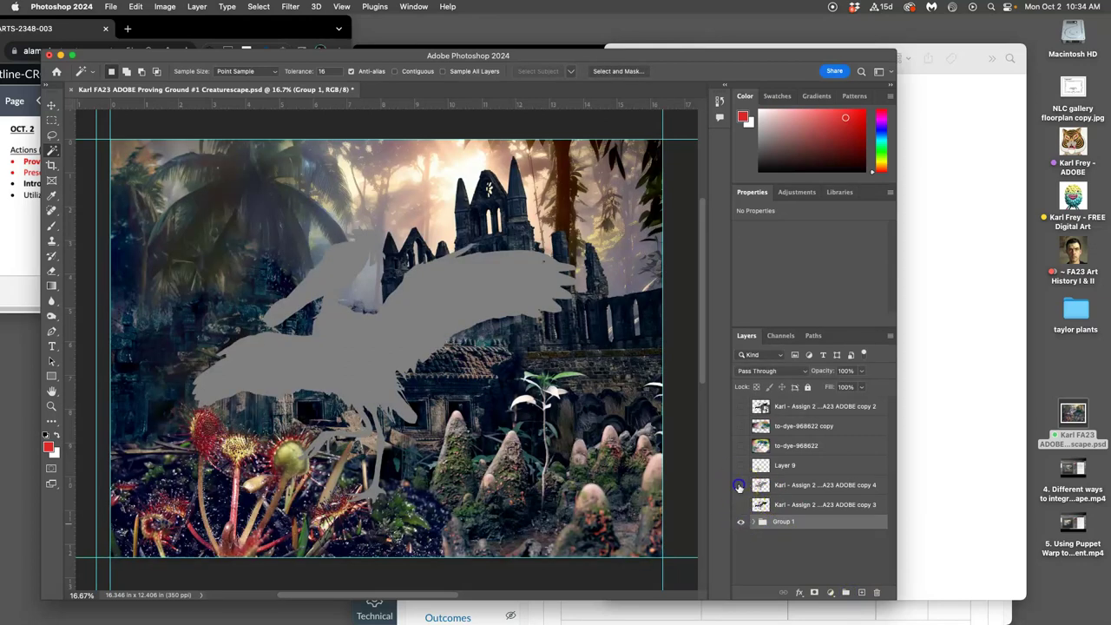
pyautogui.click(738, 486)
pyautogui.click(741, 523)
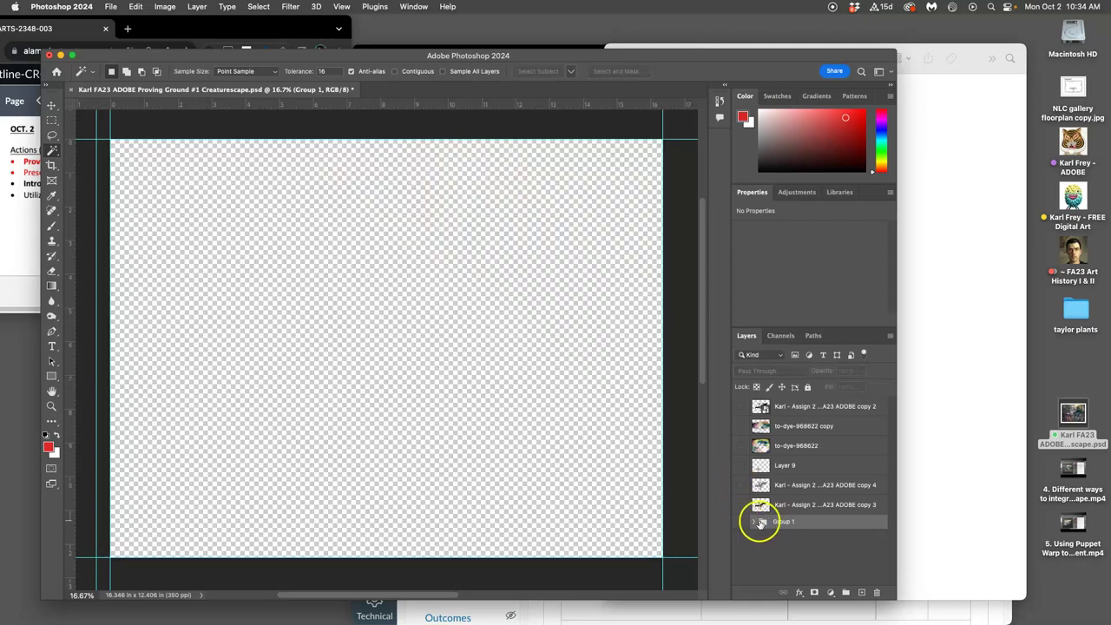
pyautogui.click(741, 505)
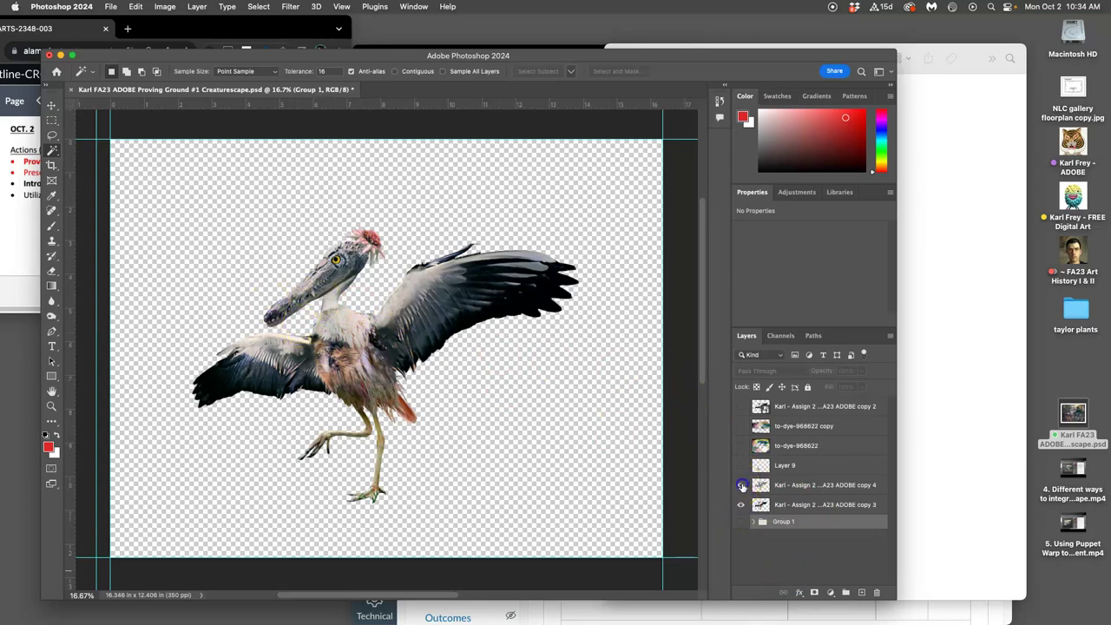
pyautogui.click(741, 485)
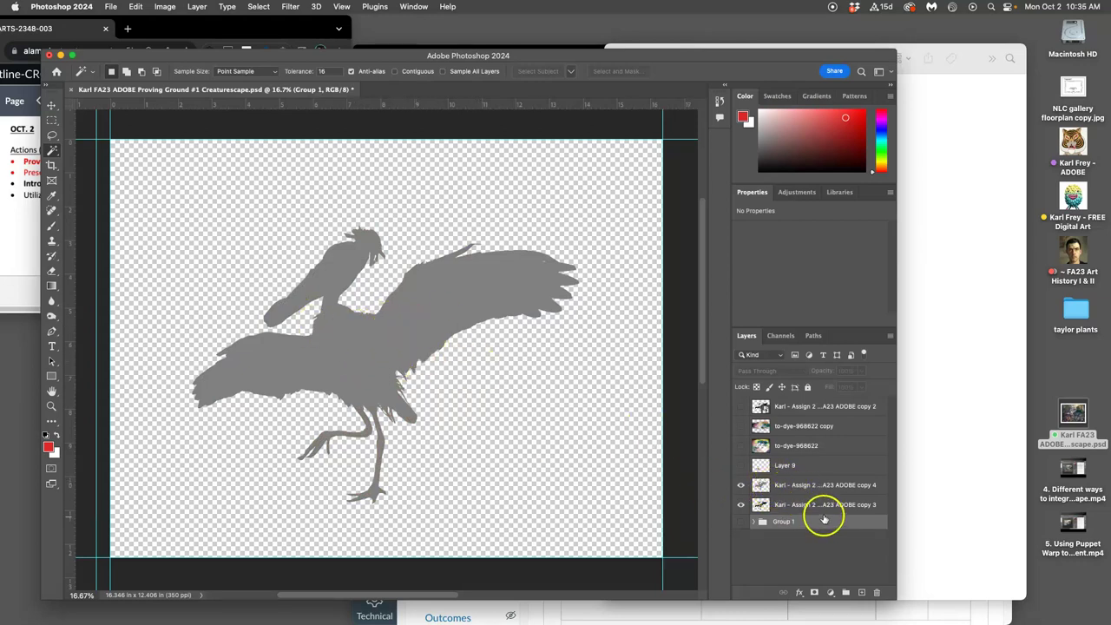
# Show the background group again and rename the gray silhouette layer "Non-Destructive Editing for Creature".
pyautogui.click(789, 486)
pyautogui.click(740, 521)
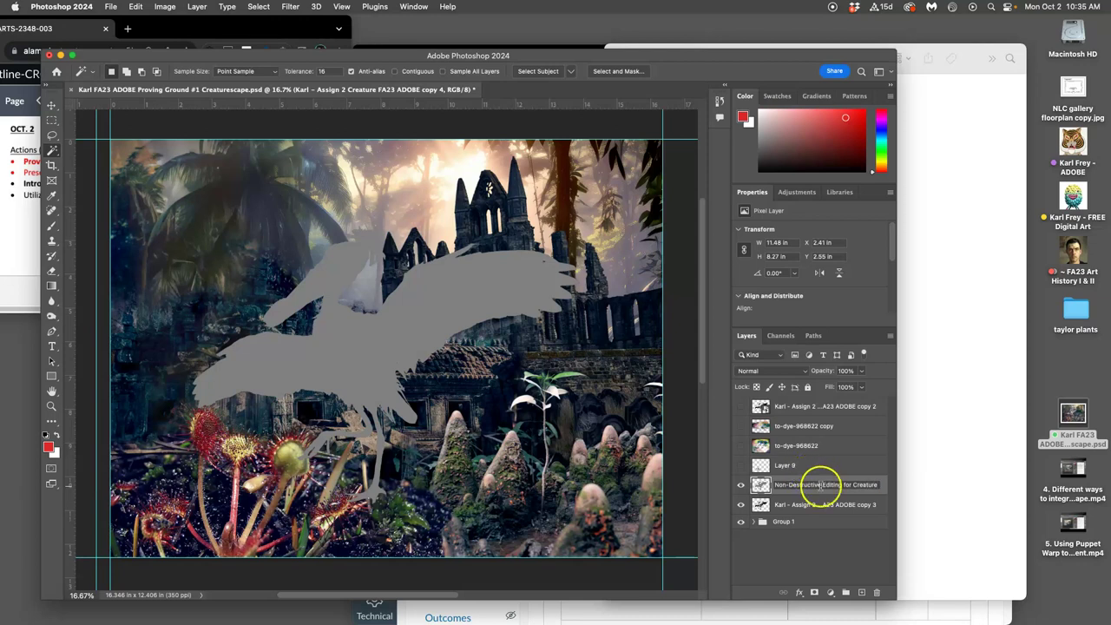
pyautogui.click(878, 484)
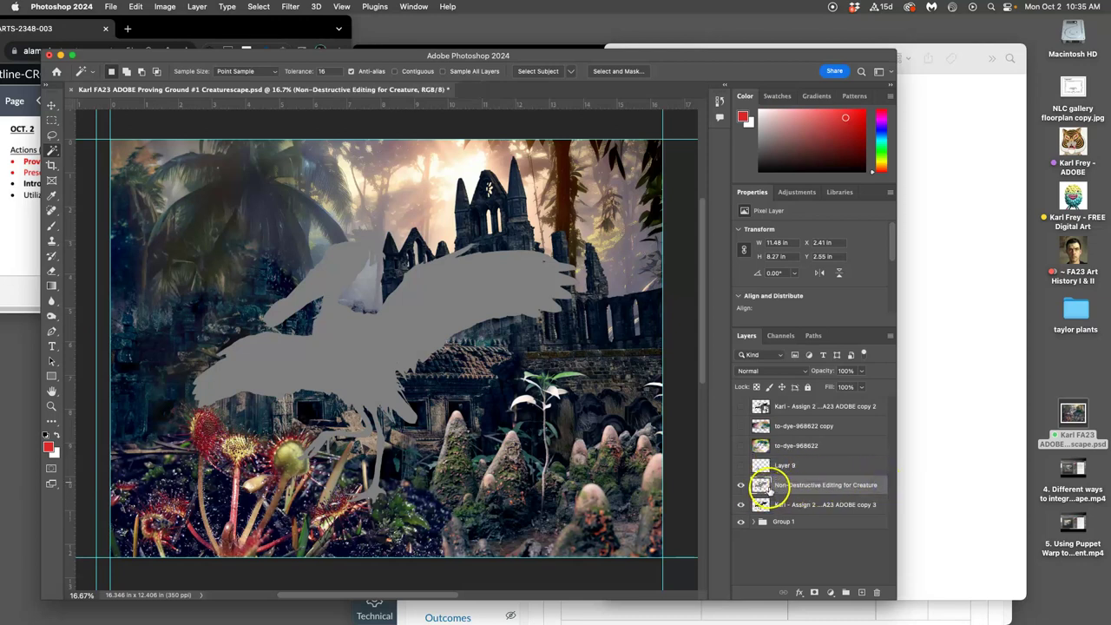
# Try darkening the large wing with the Burn tool and lightening the head with the Dodge tool on the gray silhouette.
pyautogui.click(51, 316)
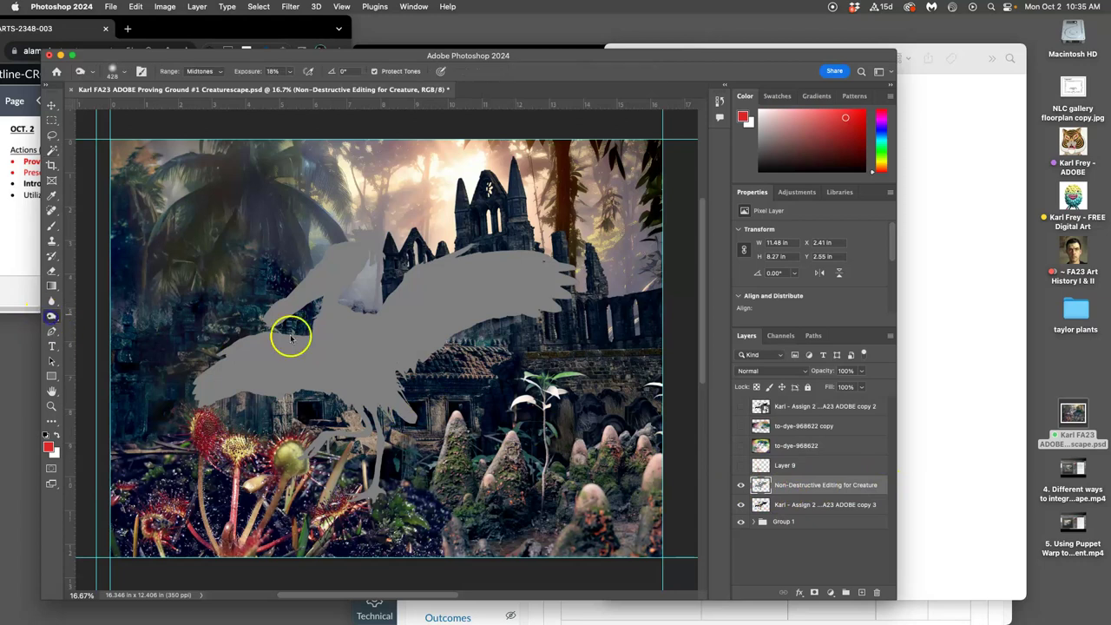
pyautogui.moveTo(454, 305)
pyautogui.mouseDown()
pyautogui.moveTo(468, 275)
pyautogui.moveTo(407, 332)
pyautogui.moveTo(437, 287)
pyautogui.moveTo(403, 323)
pyautogui.mouseUp()
pyautogui.moveTo(448, 277)
pyautogui.mouseDown()
pyautogui.moveTo(422, 290)
pyautogui.moveTo(409, 334)
pyautogui.moveTo(422, 317)
pyautogui.moveTo(216, 341)
pyautogui.mouseUp()
pyautogui.click(52, 316)
pyautogui.click(91, 315)
pyautogui.moveTo(345, 256)
pyautogui.mouseDown()
pyautogui.moveTo(280, 294)
pyautogui.moveTo(360, 253)
pyautogui.moveTo(297, 308)
pyautogui.mouseUp()
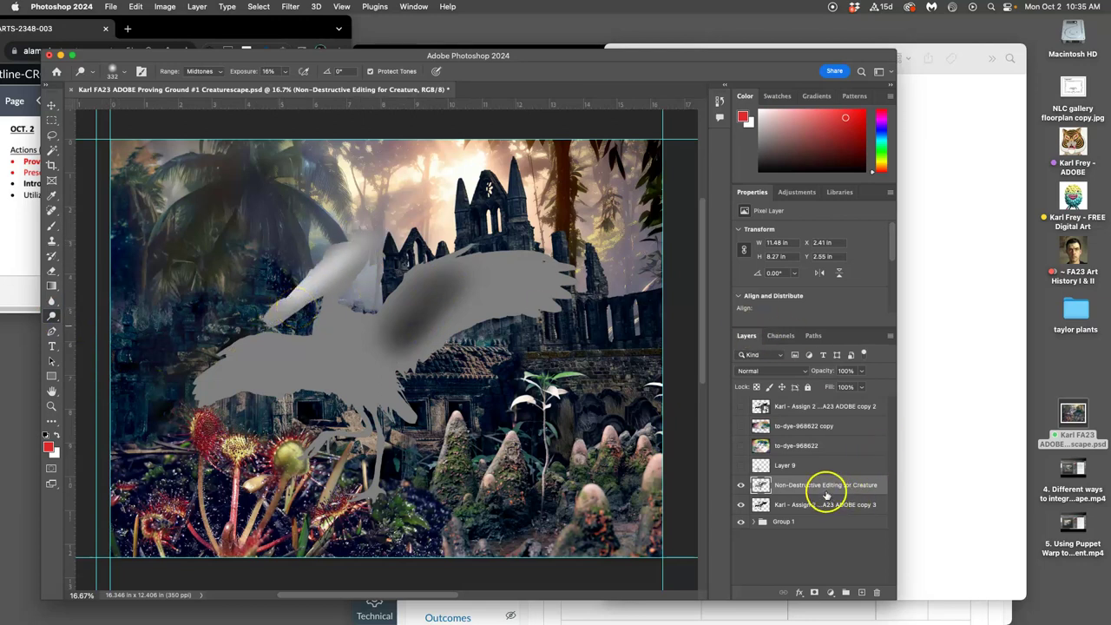
# Set the gray silhouette layer's blend mode to Overlay and toggle its visibility to compare the creature with and without the test strokes.
pyautogui.click(759, 372)
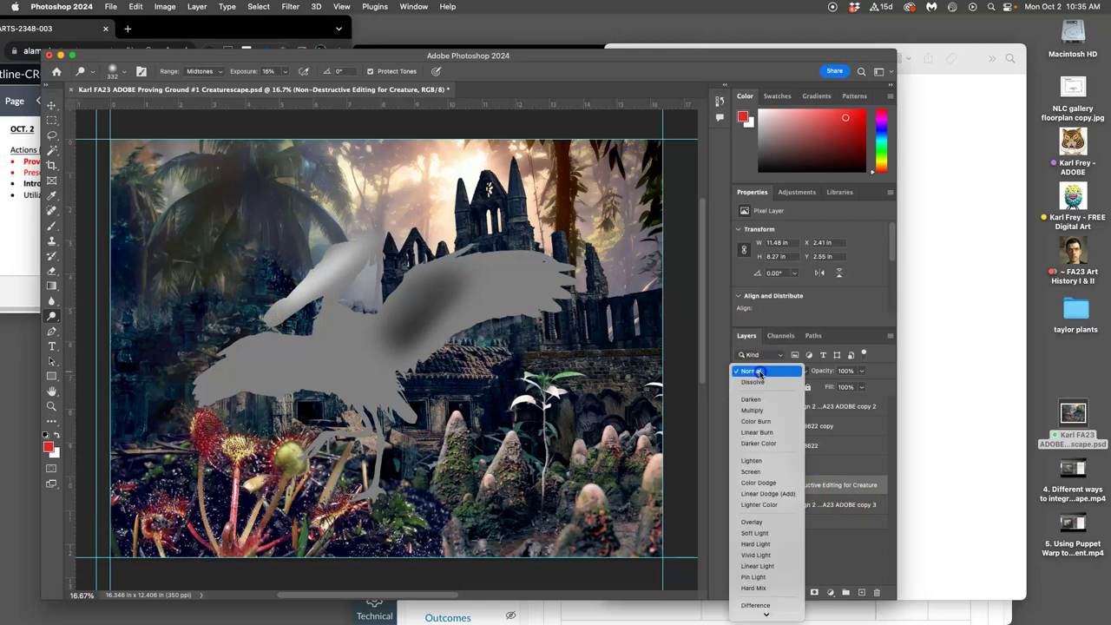
pyautogui.click(769, 522)
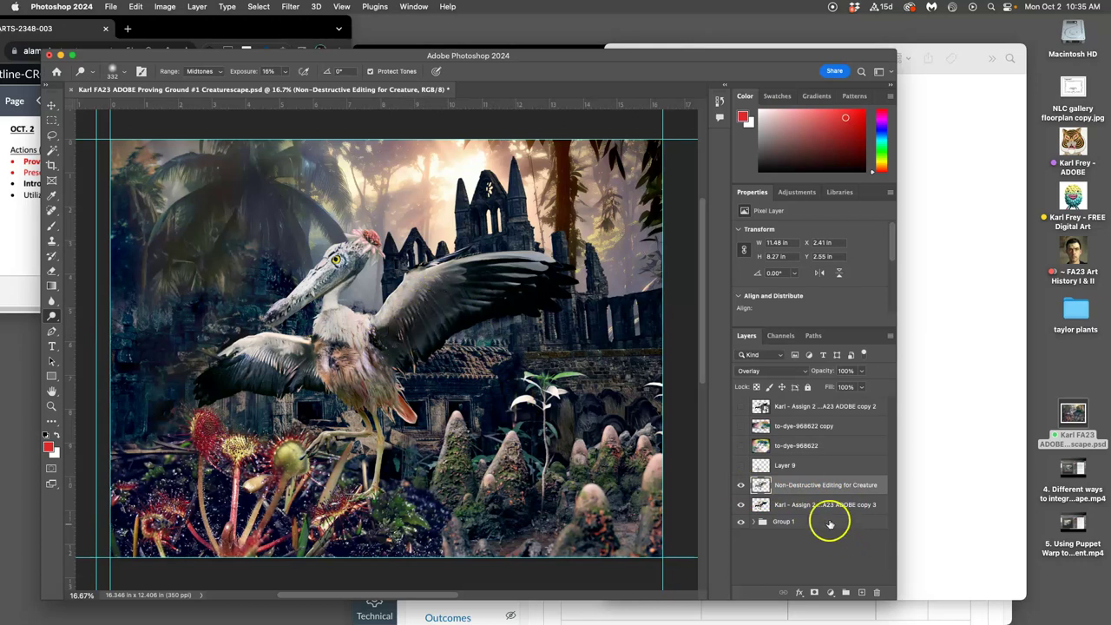
pyautogui.click(740, 485)
pyautogui.click(741, 485)
pyautogui.click(741, 485)
pyautogui.click(740, 485)
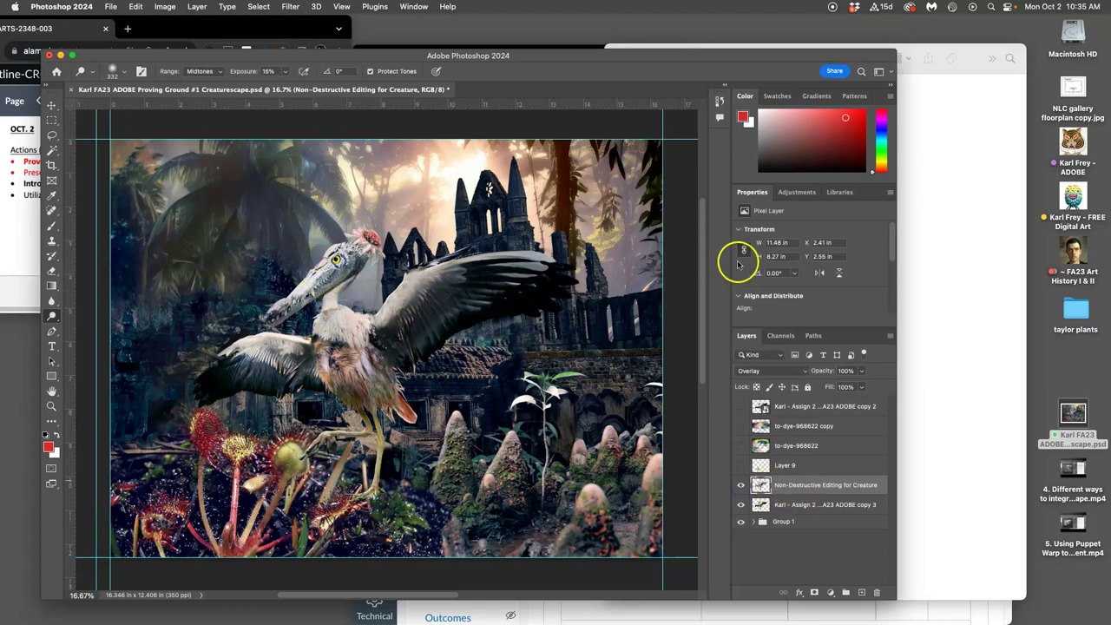
# Revert the document history to the Name Change state, discarding the test strokes and the blend mode change.
pyautogui.click(718, 99)
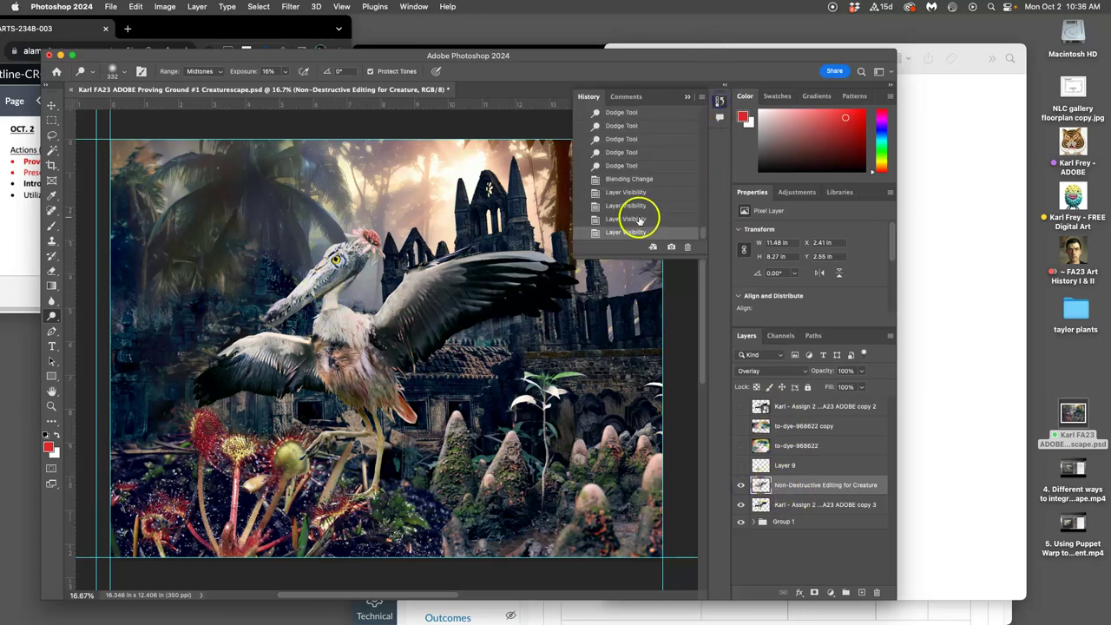
pyautogui.click(625, 178)
pyautogui.click(617, 165)
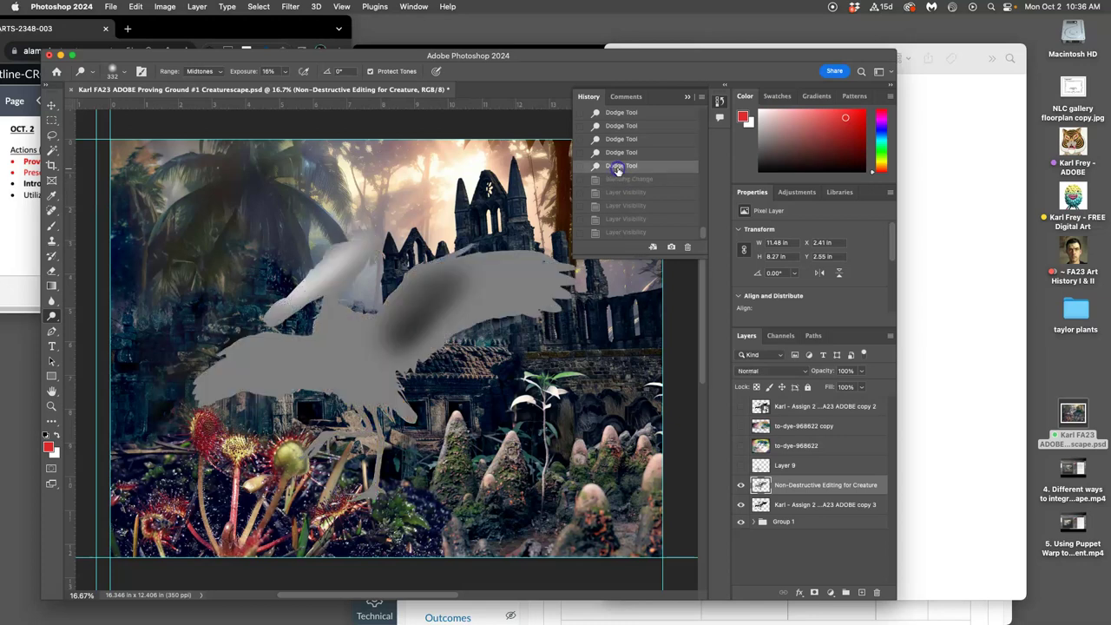
pyautogui.scroll(5, 620, 153)
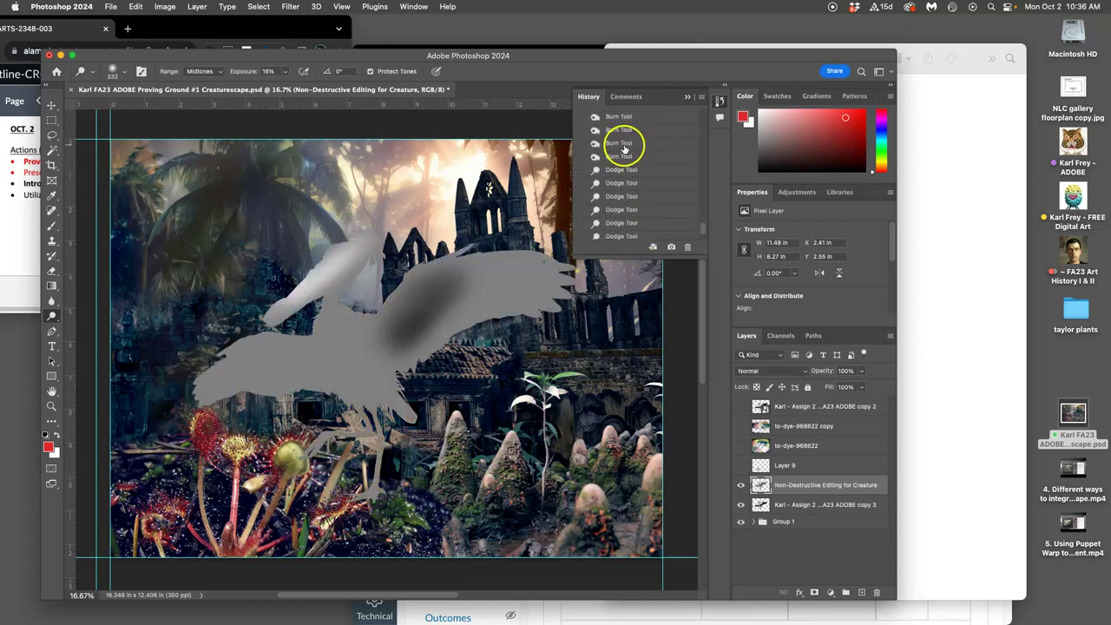
pyautogui.scroll(3, 621, 149)
pyautogui.click(620, 134)
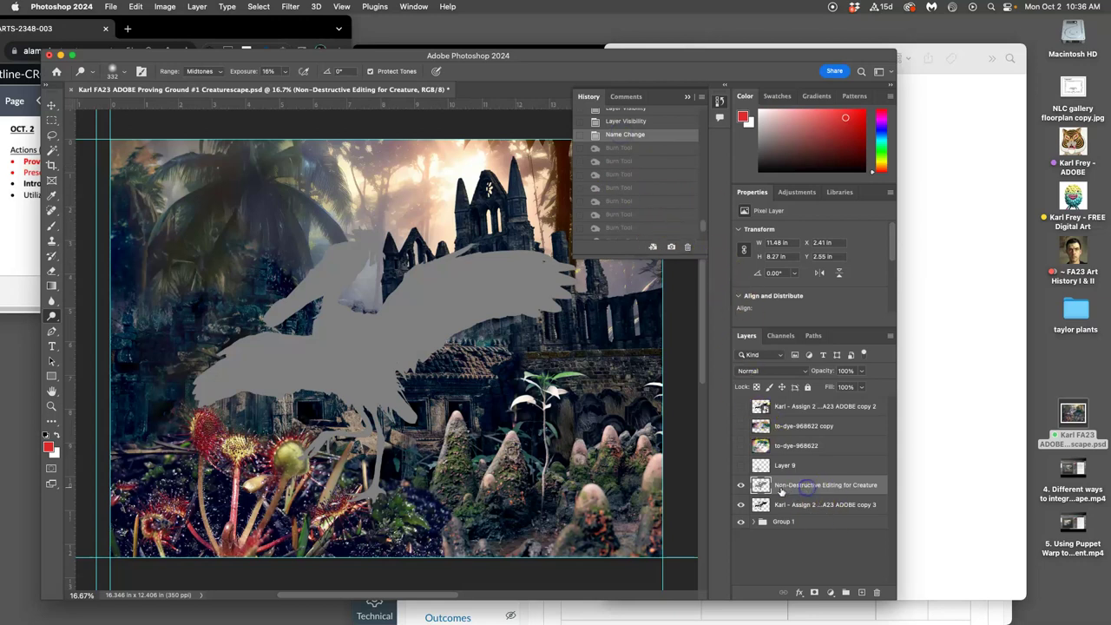
# Set the blend mode of the "Non-Destructive Editing for Creature" layer to Overlay and compare the image with that layer hidden and shown.
pyautogui.click(773, 371)
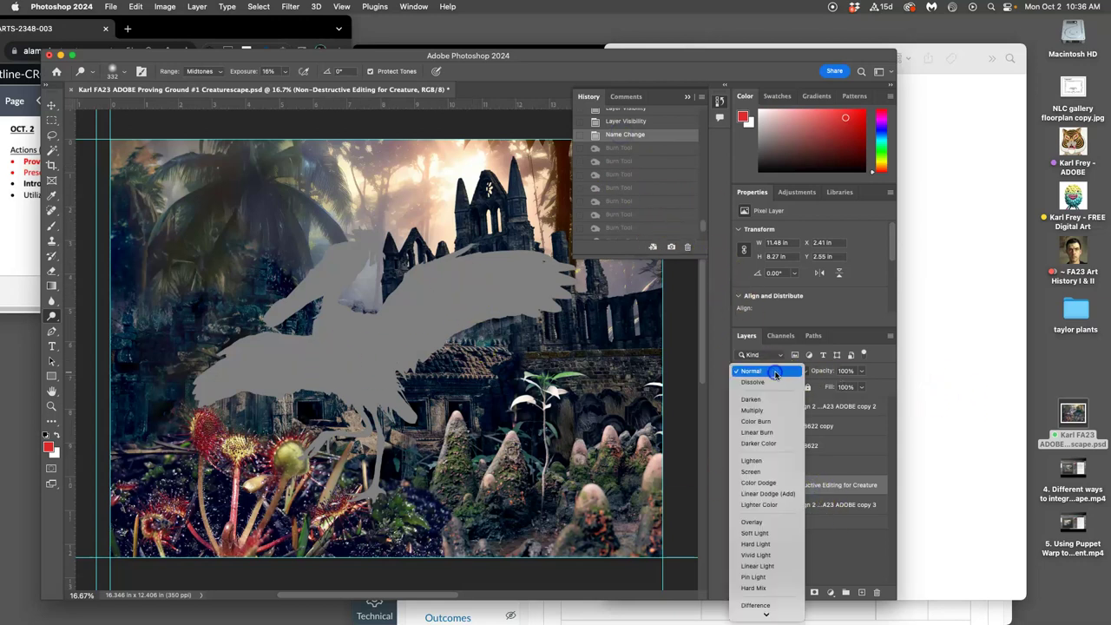
pyautogui.click(762, 523)
pyautogui.click(741, 486)
pyautogui.click(741, 486)
pyautogui.click(741, 486)
pyautogui.click(742, 486)
pyautogui.click(825, 484)
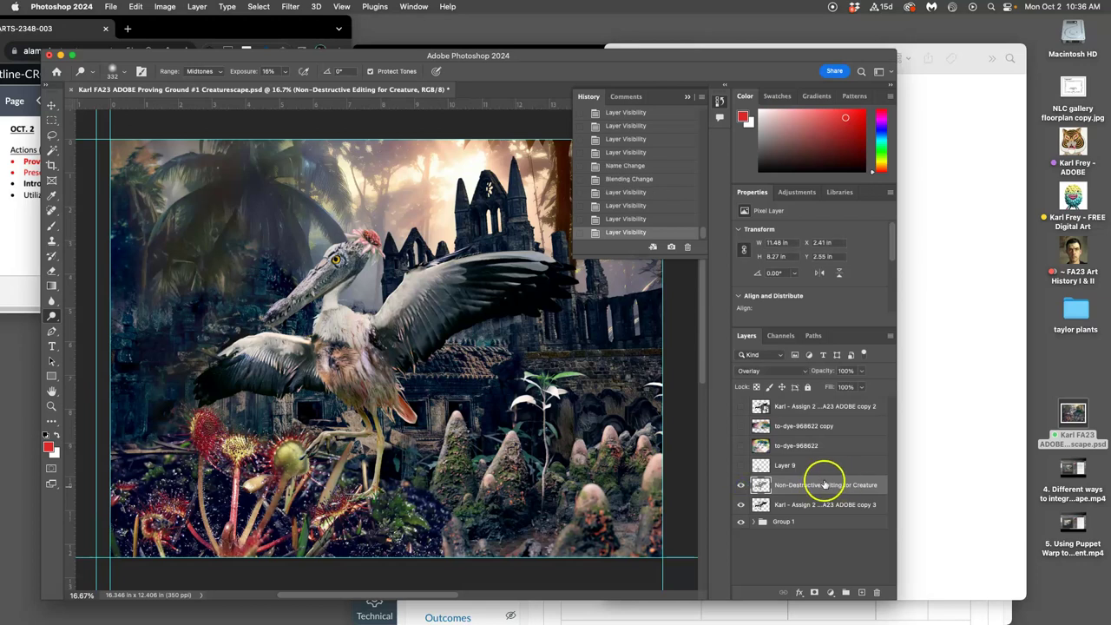
# Lock the original creature layer completely, check both creature layers' visibility, and reselect the visible "Non-Destructive Editing for Creature" layer.
pyautogui.click(803, 504)
pyautogui.click(807, 387)
pyautogui.click(741, 484)
pyautogui.click(741, 504)
pyautogui.click(741, 504)
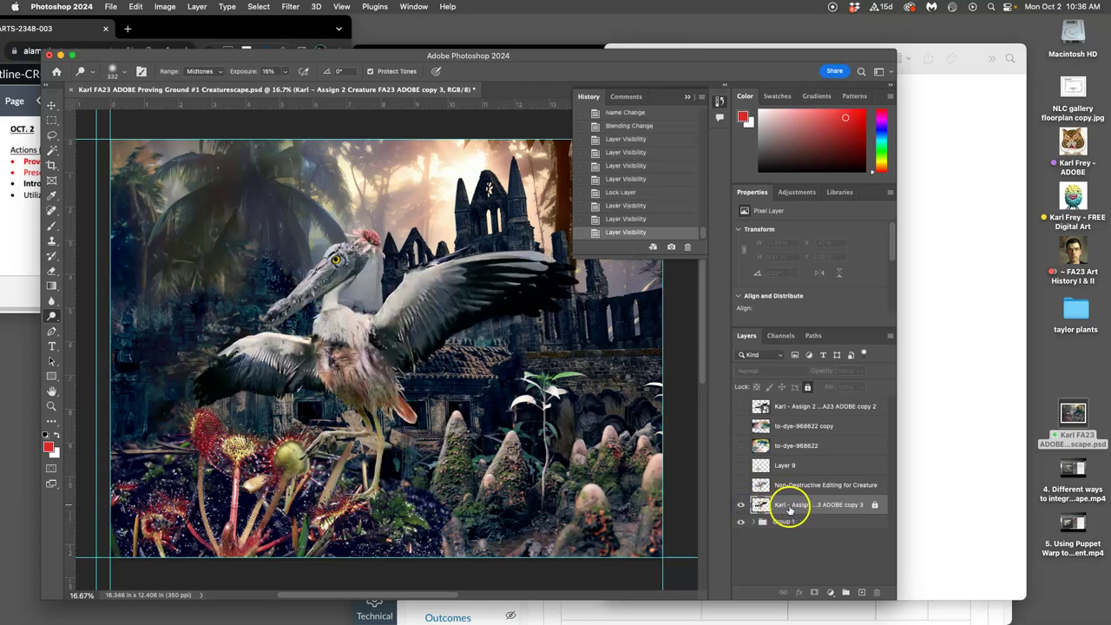
pyautogui.click(741, 484)
pyautogui.click(797, 486)
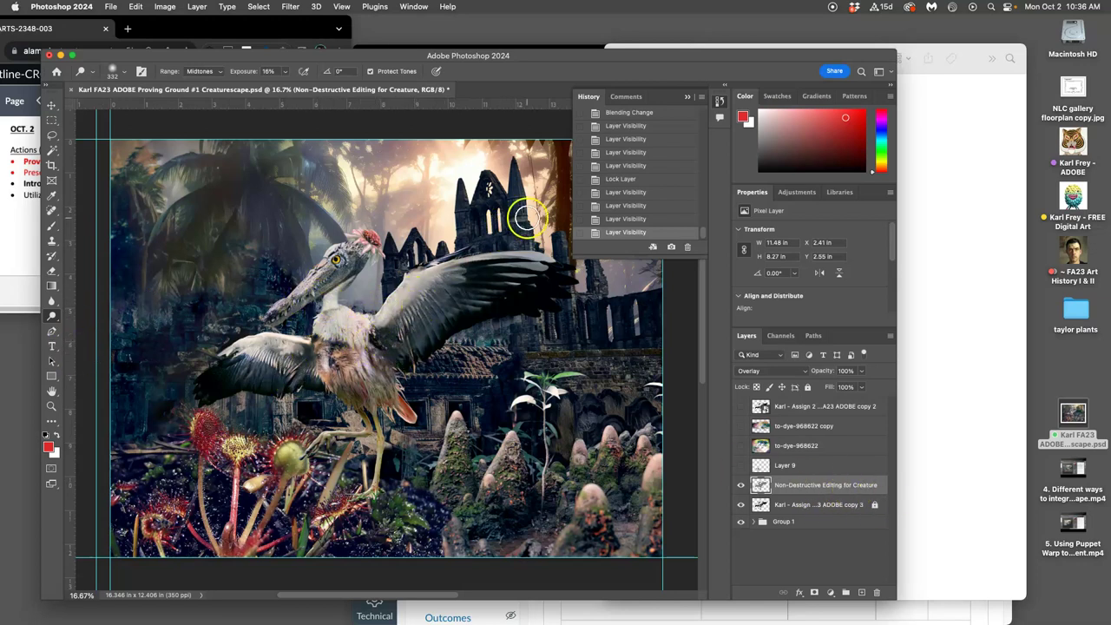
# Dodge the base of the large wing and burn shadows into the creature's wings, neck and body on the editing layer.
pyautogui.moveTo(390, 325); pyautogui.dragTo(406, 302)
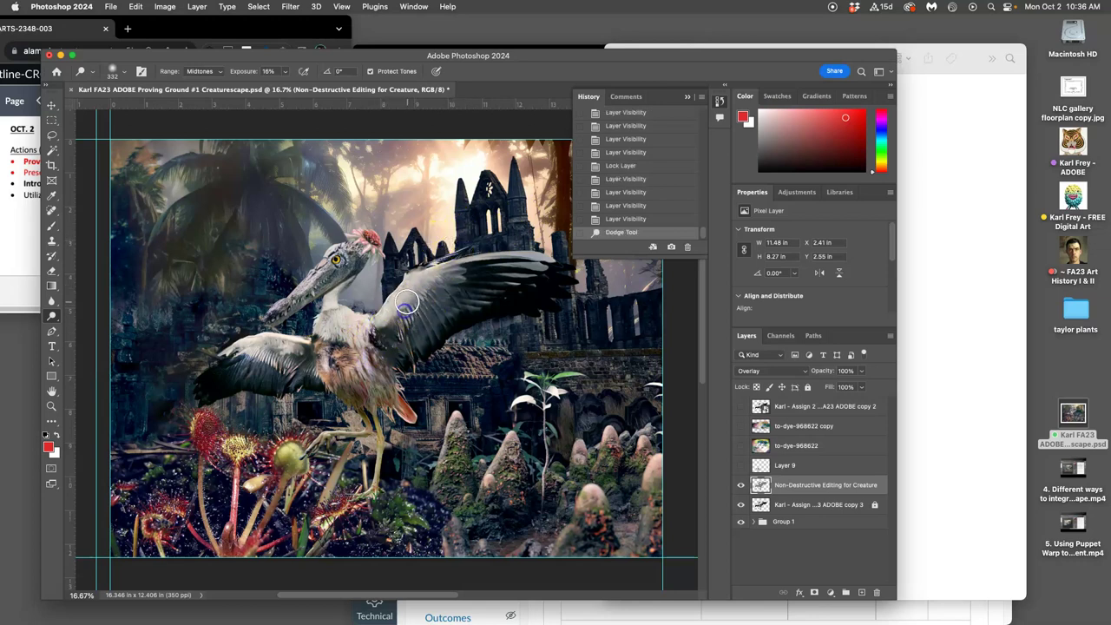
pyautogui.click(51, 315)
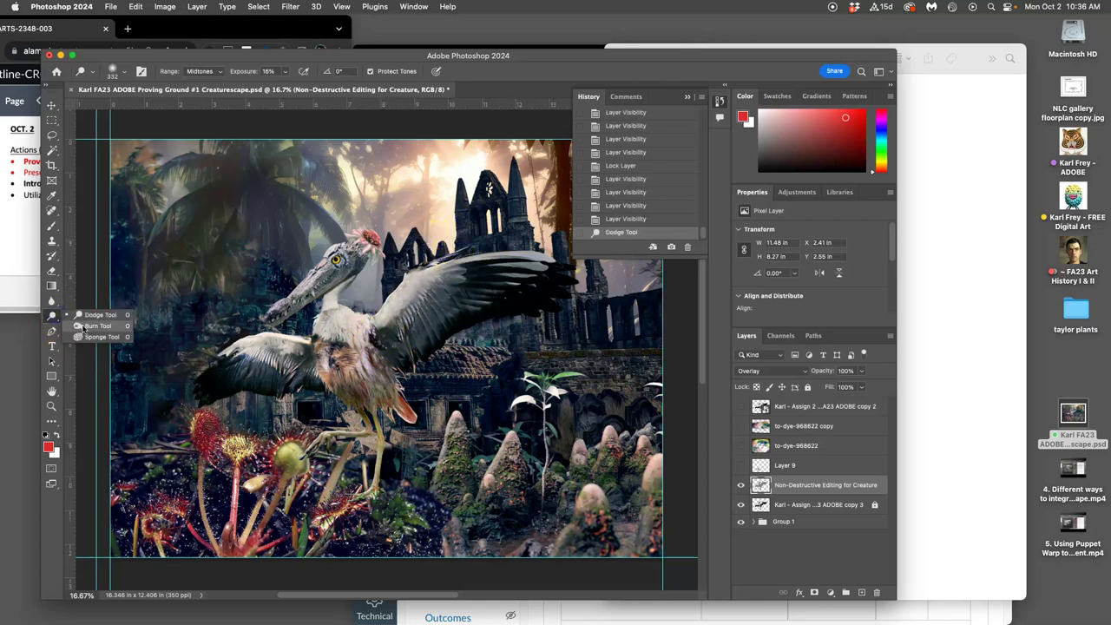
pyautogui.click(85, 326)
pyautogui.moveTo(448, 315)
pyautogui.mouseDown()
pyautogui.moveTo(417, 287)
pyautogui.moveTo(382, 321)
pyautogui.moveTo(298, 317)
pyautogui.moveTo(330, 291)
pyautogui.moveTo(345, 391)
pyautogui.moveTo(309, 339)
pyautogui.moveTo(377, 390)
pyautogui.moveTo(366, 368)
pyautogui.moveTo(378, 481)
pyautogui.moveTo(315, 365)
pyautogui.moveTo(260, 350)
pyautogui.moveTo(304, 362)
pyautogui.mouseUp()
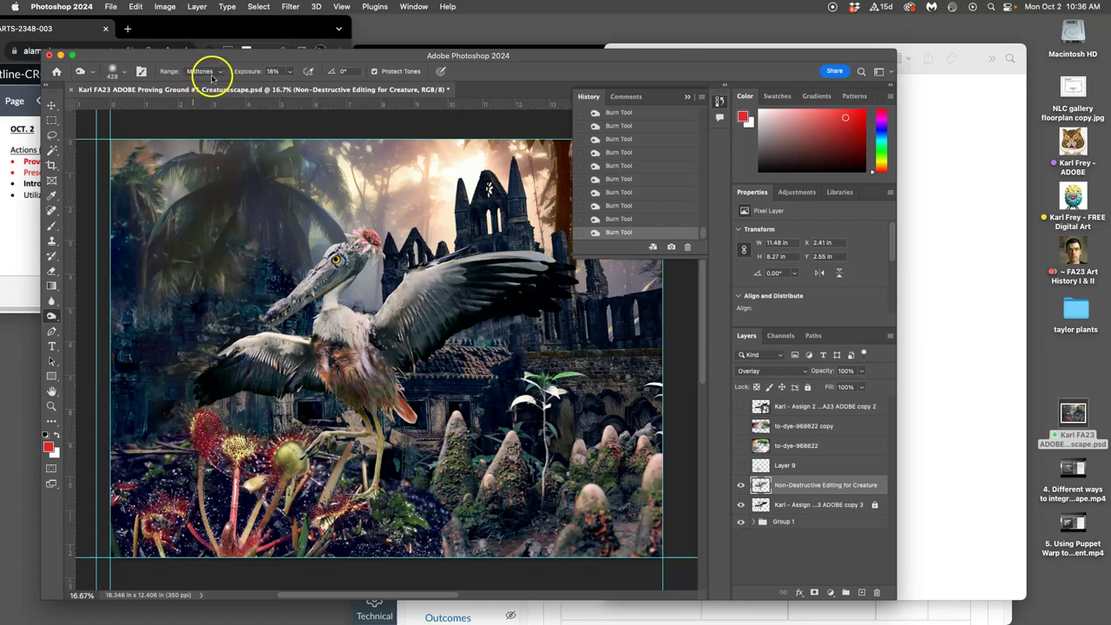
pyautogui.moveTo(330, 242)
pyautogui.mouseDown()
pyautogui.moveTo(327, 342)
pyautogui.moveTo(339, 336)
pyautogui.moveTo(321, 369)
pyautogui.moveTo(331, 386)
pyautogui.moveTo(405, 387)
pyautogui.mouseUp()
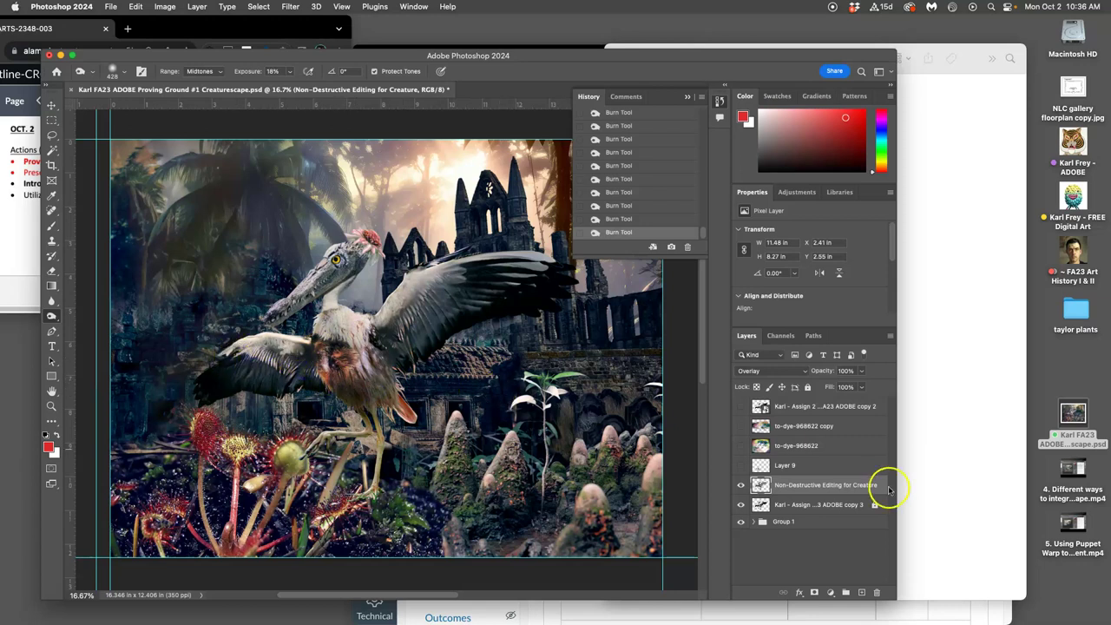
# Inspect the burned areas by switching the editing layer to Normal and back to Overlay, and compare with the layer hidden and shown.
pyautogui.click(759, 371)
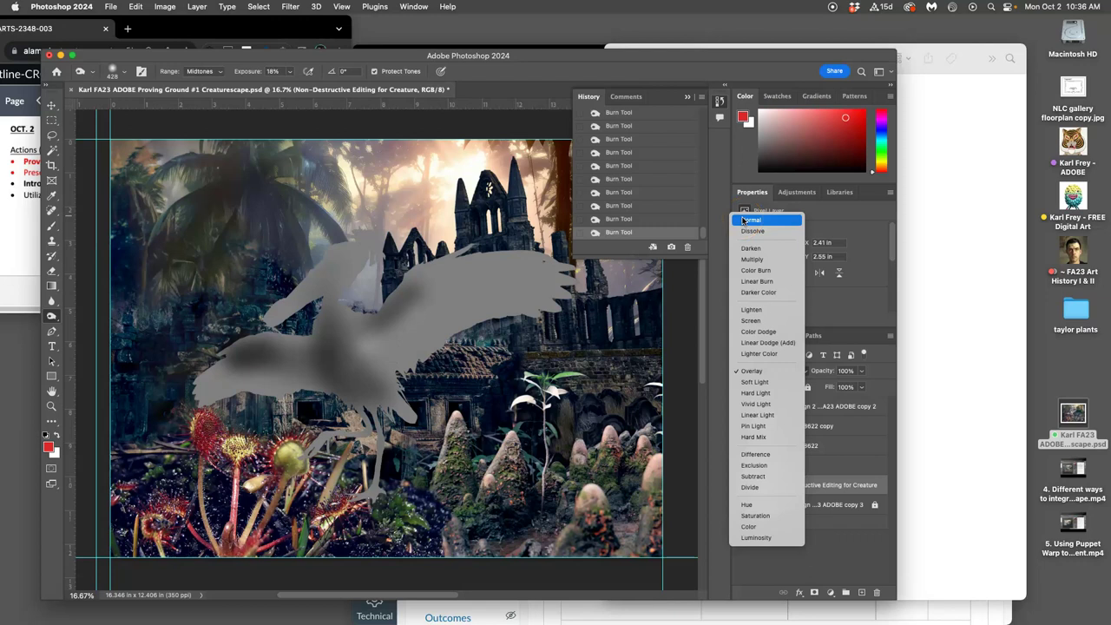
pyautogui.click(743, 221)
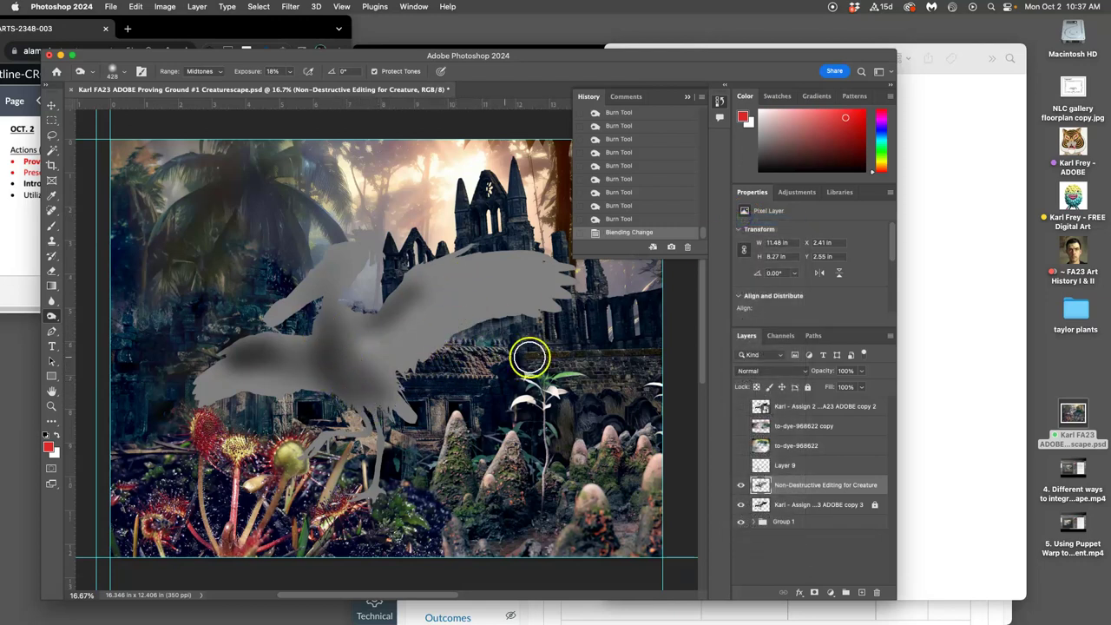
pyautogui.click(757, 371)
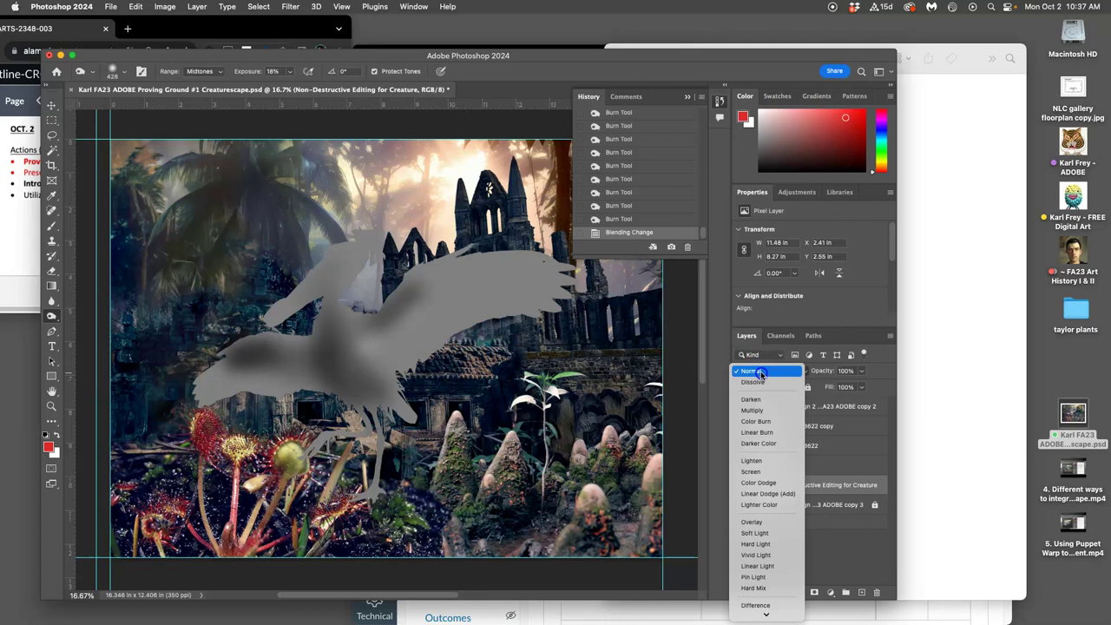
pyautogui.click(769, 525)
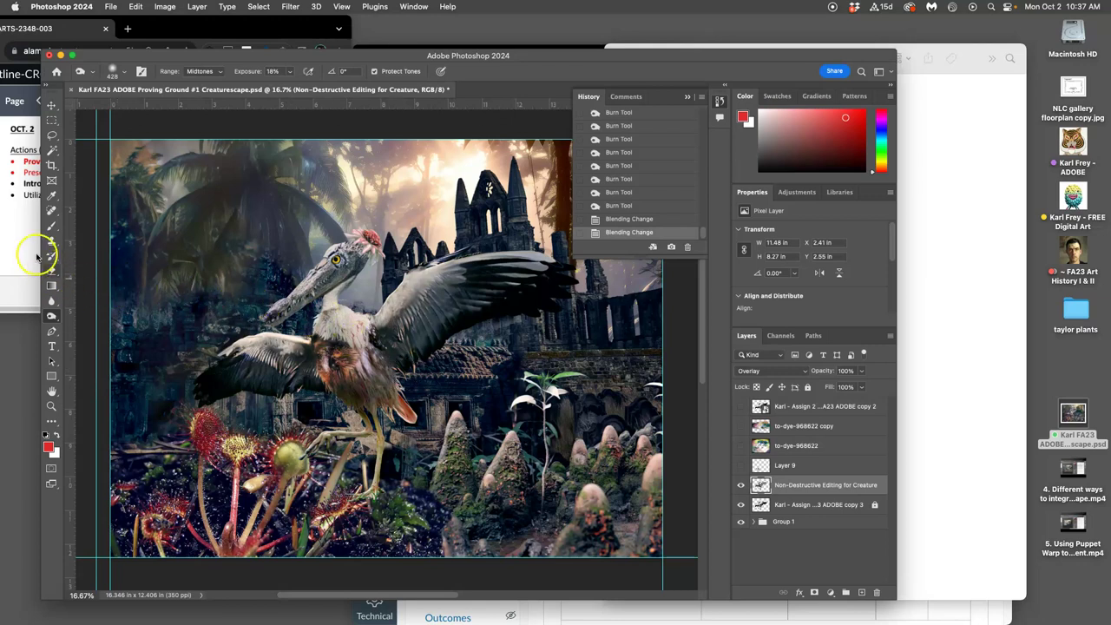
pyautogui.click(738, 485)
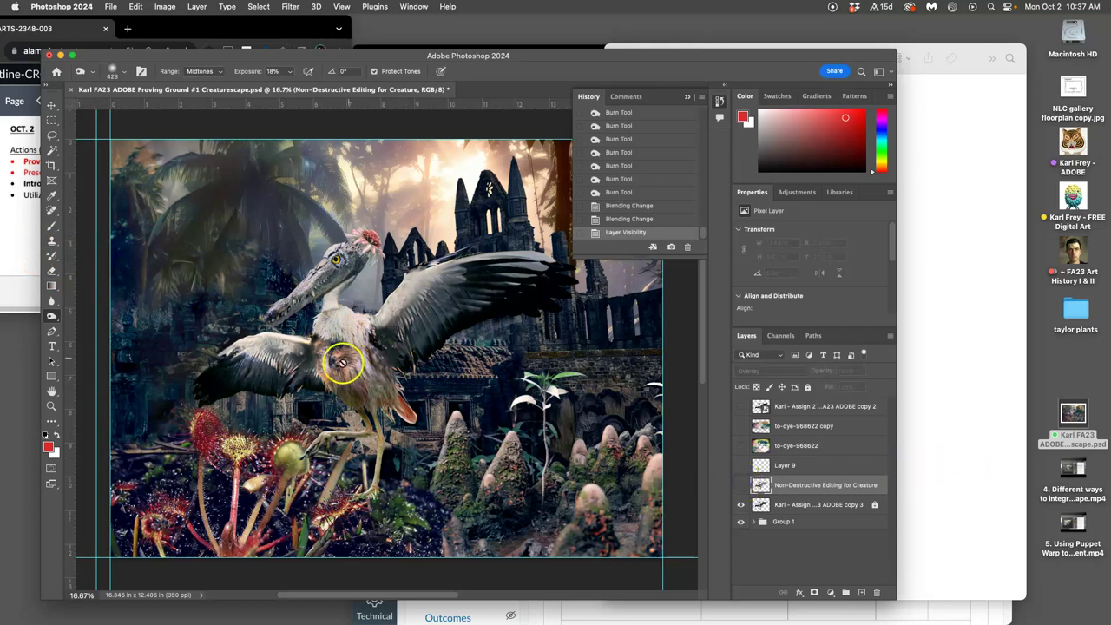
pyautogui.click(740, 485)
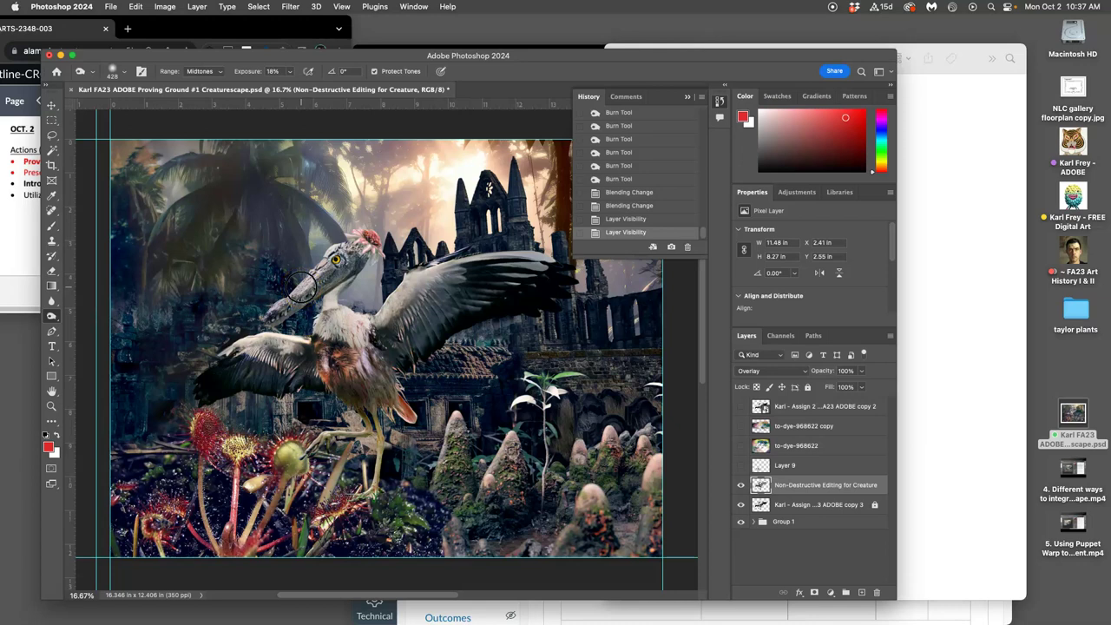
# Dodge highlights onto the creature's head and neck, the large wing, the tail feather and the standing leg.
pyautogui.click(51, 315)
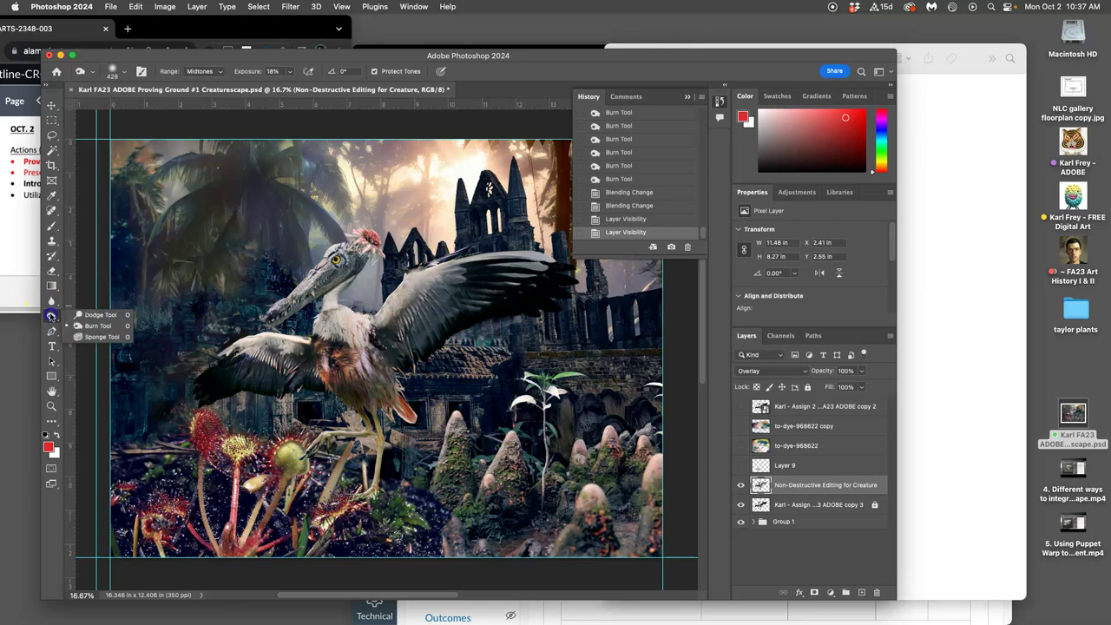
pyautogui.click(97, 314)
pyautogui.click(372, 246)
pyautogui.click(371, 245)
pyautogui.click(369, 243)
pyautogui.click(368, 242)
pyautogui.click(366, 241)
pyautogui.click(364, 238)
pyautogui.click(363, 234)
pyautogui.click(351, 234)
pyautogui.click(335, 235)
pyautogui.click(350, 247)
pyautogui.click(345, 301)
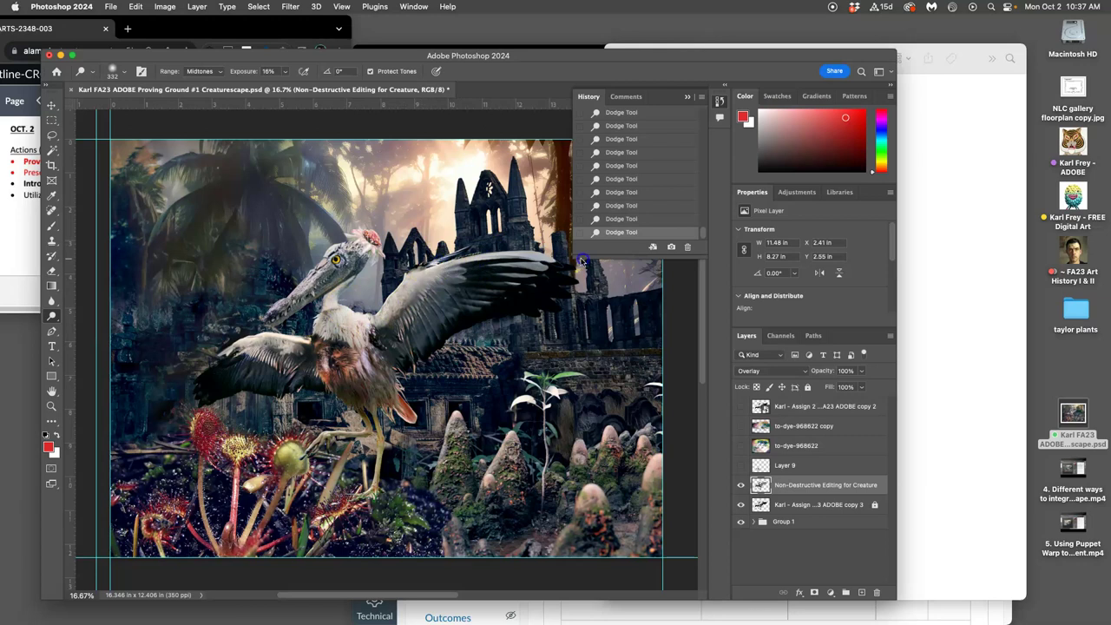
pyautogui.moveTo(463, 280)
pyautogui.mouseDown()
pyautogui.moveTo(559, 307)
pyautogui.moveTo(323, 316)
pyautogui.moveTo(301, 336)
pyautogui.moveTo(228, 354)
pyautogui.moveTo(280, 345)
pyautogui.moveTo(393, 397)
pyautogui.moveTo(390, 381)
pyautogui.moveTo(413, 416)
pyautogui.moveTo(394, 369)
pyautogui.moveTo(386, 423)
pyautogui.mouseUp()
pyautogui.moveTo(388, 485); pyautogui.dragTo(365, 415)
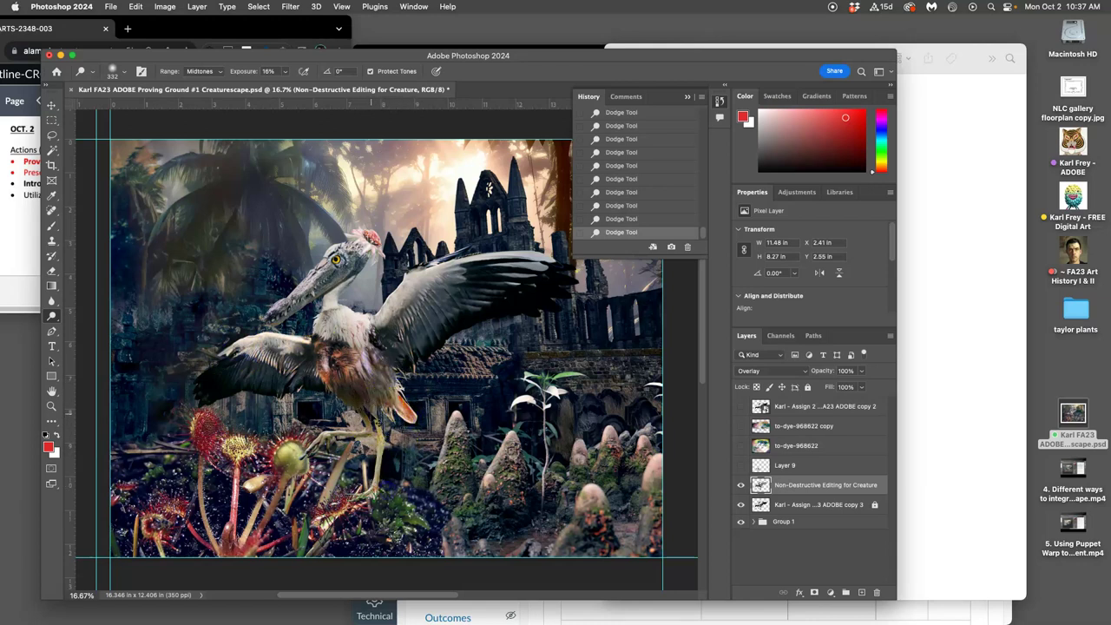
# Reduce the Dodge brush size to 38 px and lighten the edges of the creature's upper legs and bent knee.
pyautogui.scroll(5, 367, 417)
pyautogui.scroll(-3, 359, 416)
pyautogui.moveTo(359, 416); pyautogui.dragTo(335, 373)
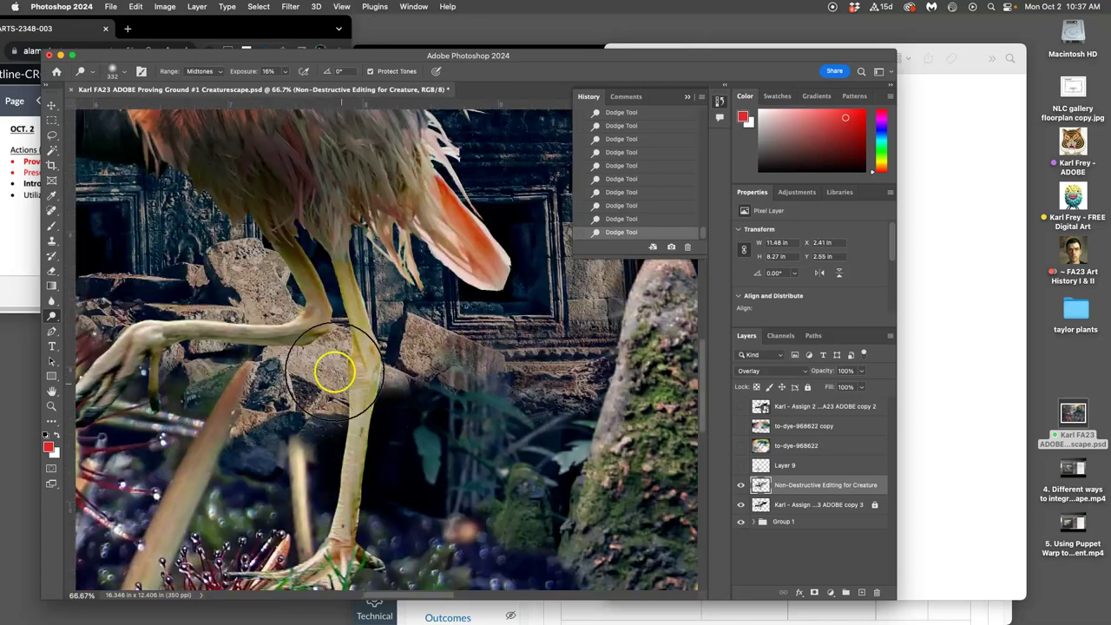
pyautogui.click(117, 75)
pyautogui.click(120, 106)
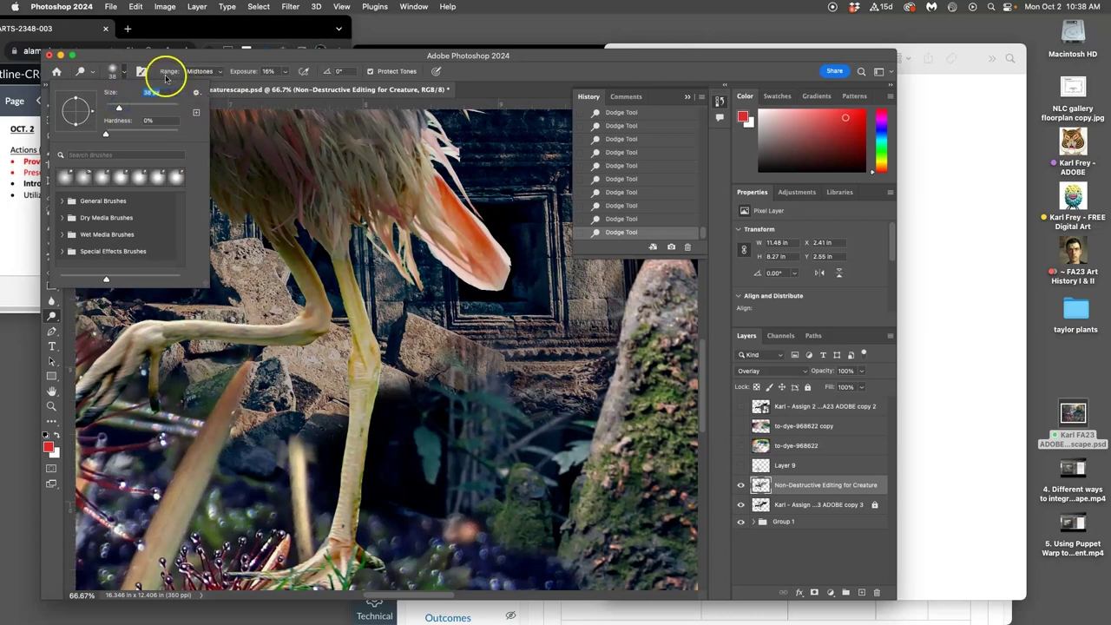
pyautogui.click(295, 236)
pyautogui.moveTo(297, 243)
pyautogui.mouseDown()
pyautogui.moveTo(330, 301)
pyautogui.moveTo(307, 241)
pyautogui.mouseUp()
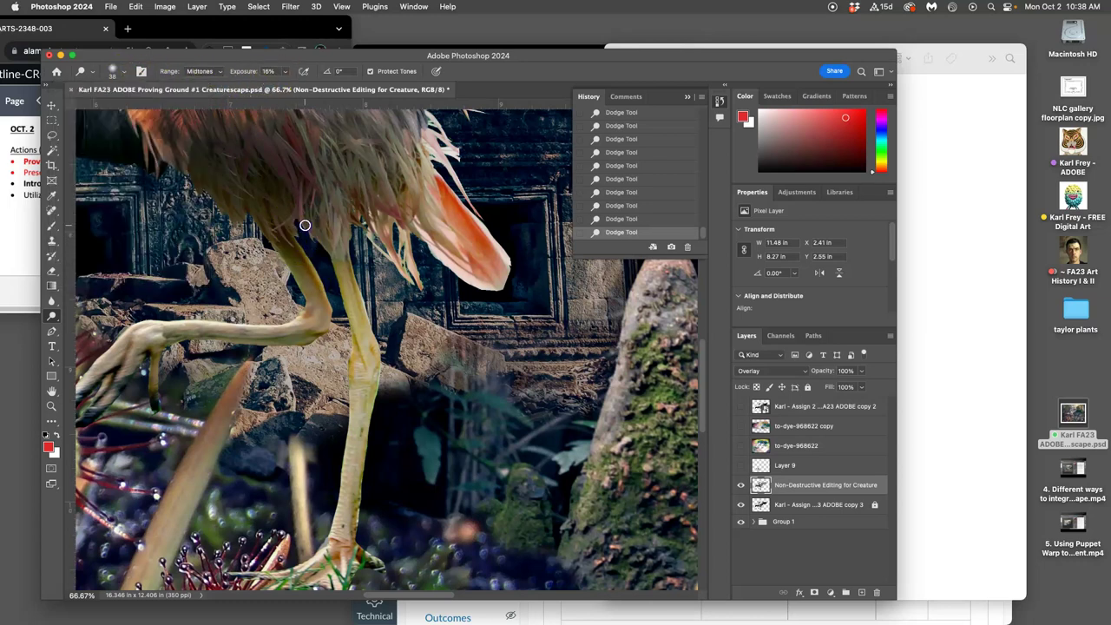
pyautogui.moveTo(312, 279); pyautogui.dragTo(295, 228)
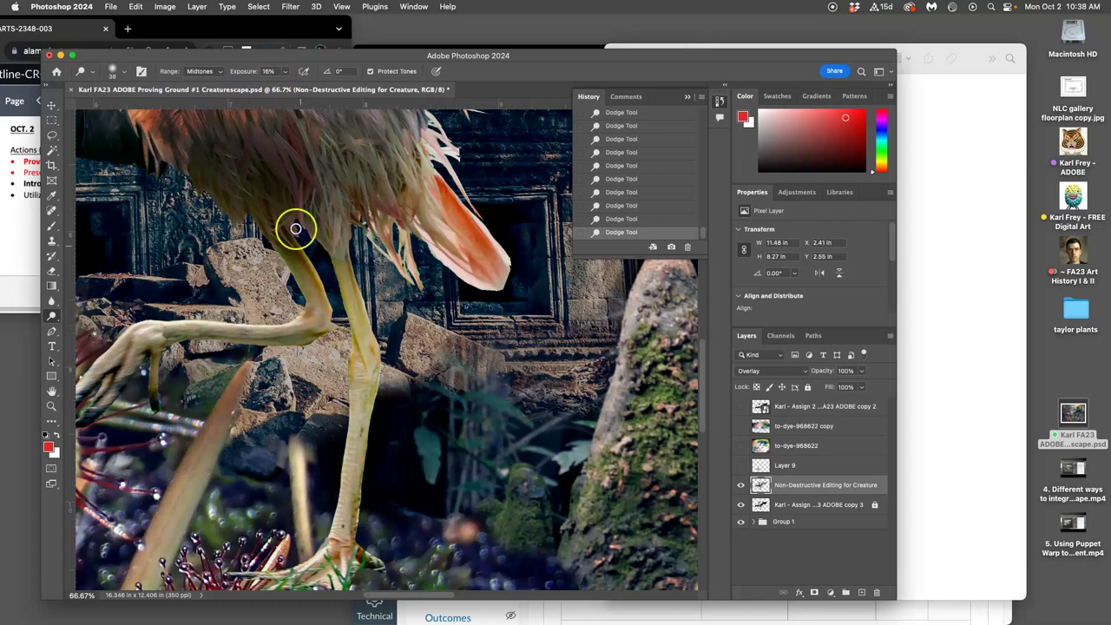
pyautogui.moveTo(320, 344); pyautogui.dragTo(327, 330)
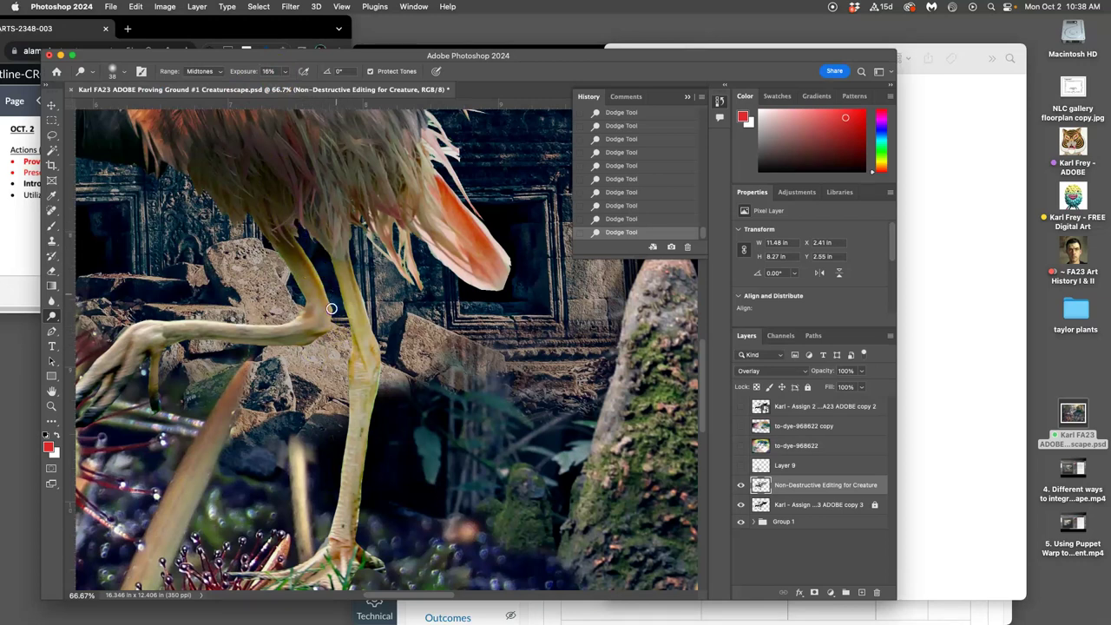
# Dodge fine highlights along the lower belly feathers, the small wing's lower edge, the body feathers and the large wing's base.
pyautogui.moveTo(260, 186); pyautogui.dragTo(208, 185)
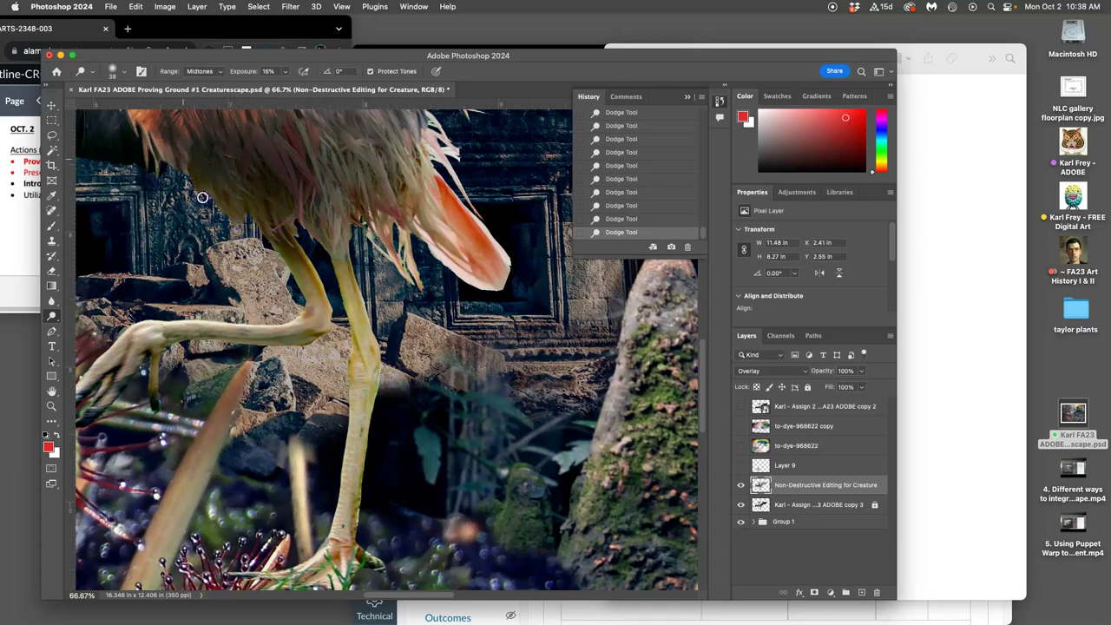
pyautogui.moveTo(245, 202)
pyautogui.mouseDown()
pyautogui.moveTo(301, 222)
pyautogui.moveTo(316, 249)
pyautogui.moveTo(315, 234)
pyautogui.moveTo(328, 241)
pyautogui.moveTo(355, 209)
pyautogui.moveTo(349, 198)
pyautogui.moveTo(349, 217)
pyautogui.moveTo(380, 248)
pyautogui.moveTo(266, 254)
pyautogui.mouseUp()
pyautogui.press('super+minus')
pyautogui.press('super+minus')
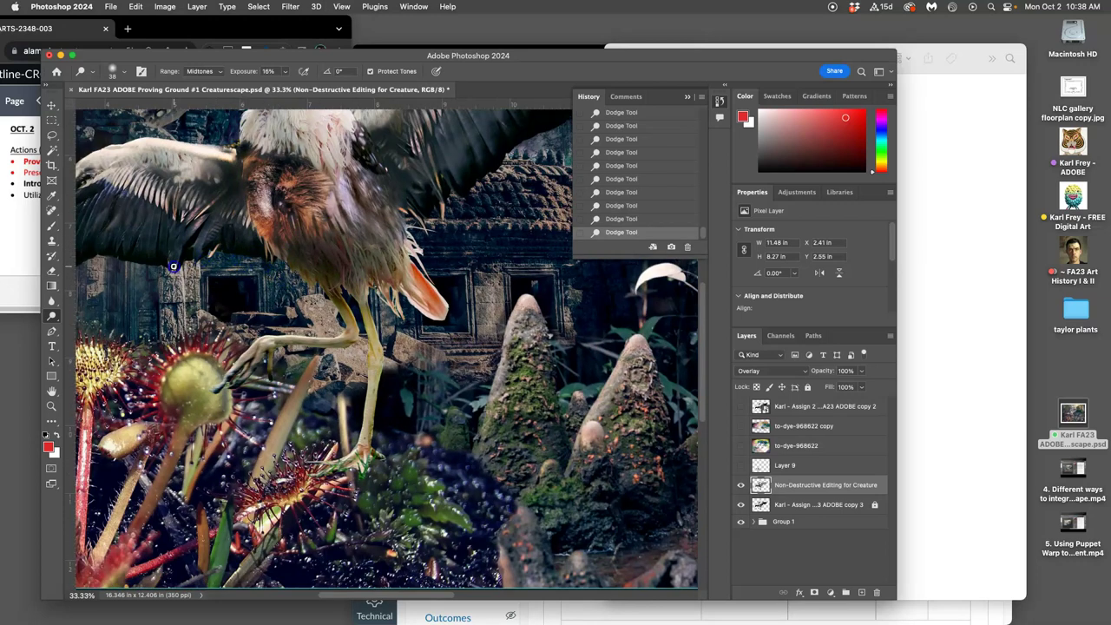
pyautogui.moveTo(158, 255); pyautogui.dragTo(143, 251)
pyautogui.moveTo(317, 232)
pyautogui.mouseDown()
pyautogui.moveTo(420, 205)
pyautogui.moveTo(450, 174)
pyautogui.mouseUp()
pyautogui.moveTo(430, 180); pyautogui.dragTo(413, 192)
pyautogui.moveTo(379, 155); pyautogui.dragTo(386, 144)
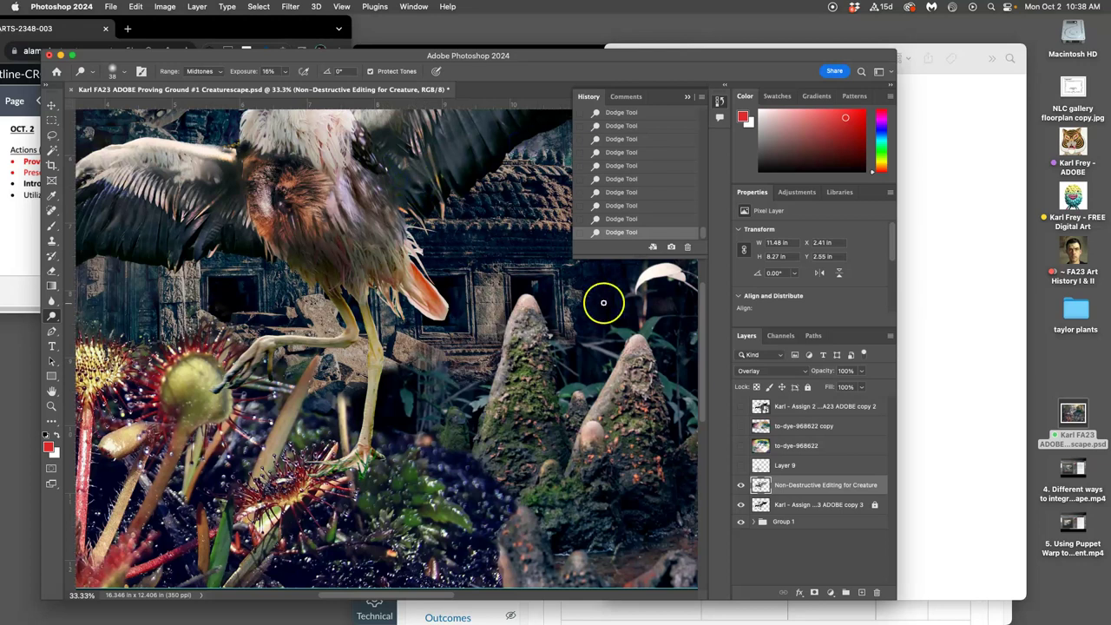
# Compare the creature with its layer hidden and shown, and switch the editing layer to Normal to inspect the dodged and burned areas.
pyautogui.moveTo(740, 506); pyautogui.dragTo(746, 470)
pyautogui.click(738, 505)
pyautogui.click(763, 368)
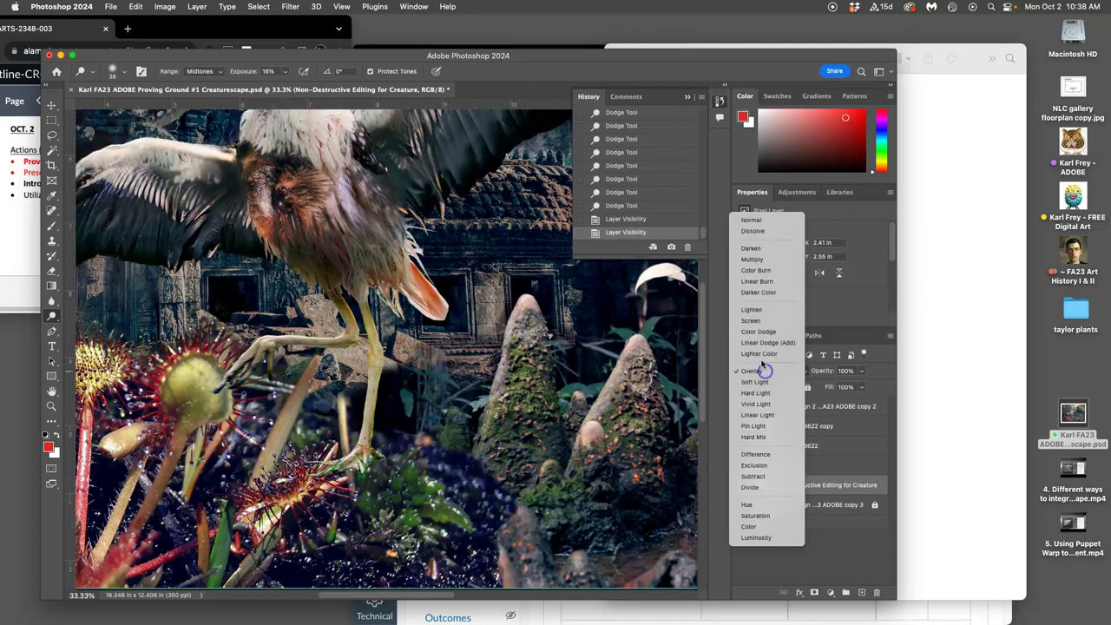
pyautogui.click(748, 219)
pyautogui.click(476, 301)
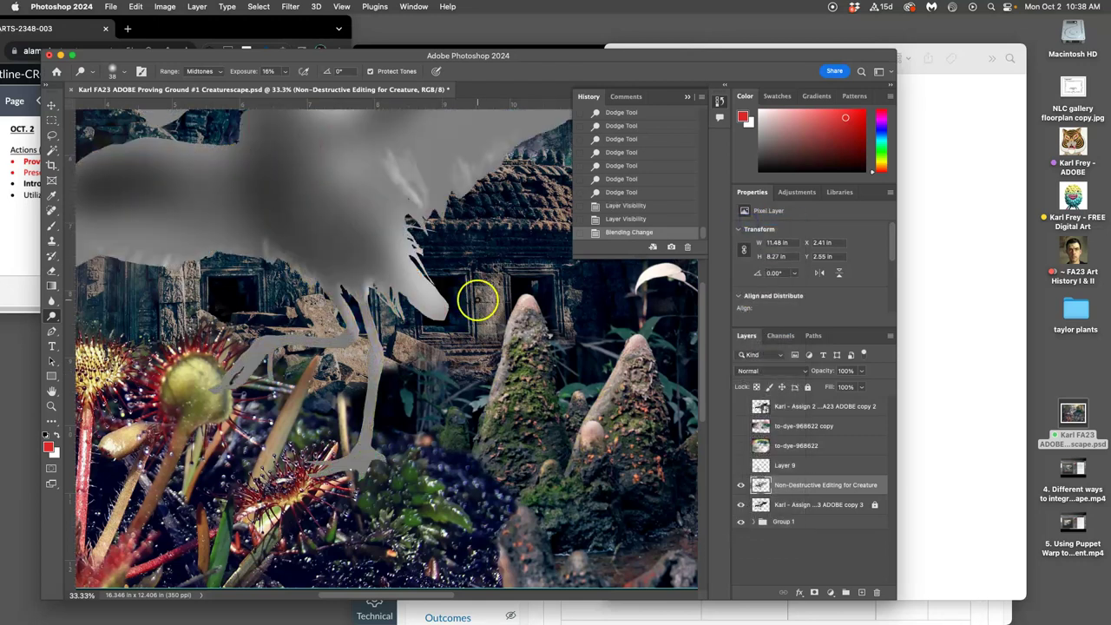
pyautogui.press('super+minus')
pyautogui.press('super+minus')
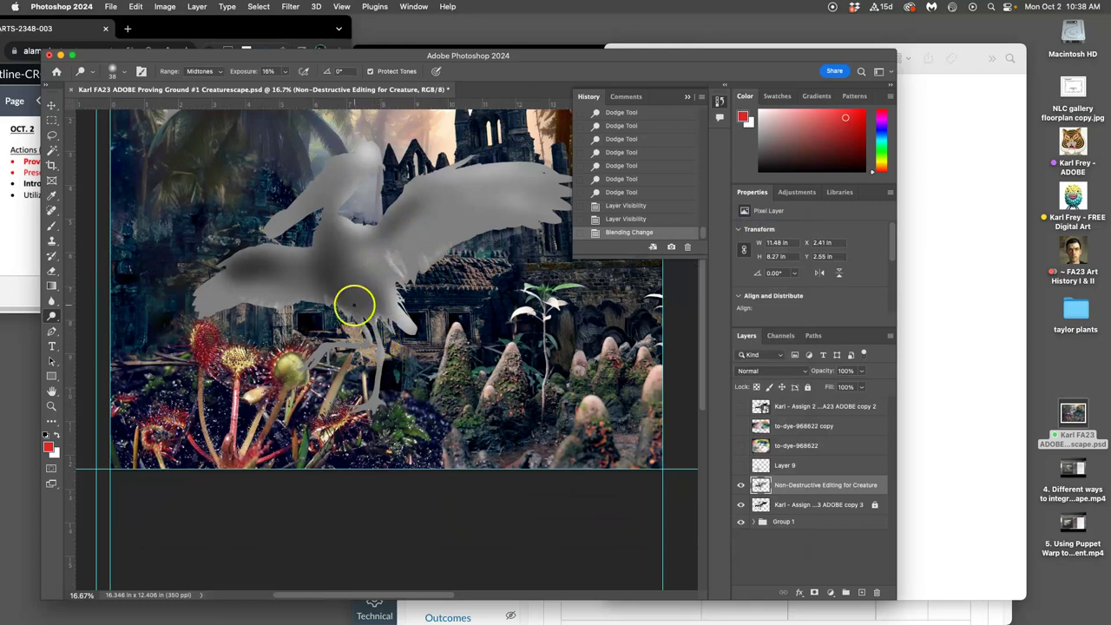
# Dodge more highlights onto the gray silhouette's head and neck, along with the upper edges of both wings.
pyautogui.moveTo(364, 164); pyautogui.dragTo(359, 184)
pyautogui.click(363, 178)
pyautogui.click(365, 179)
pyautogui.click(363, 180)
pyautogui.click(362, 177)
pyautogui.click(357, 184)
pyautogui.click(355, 190)
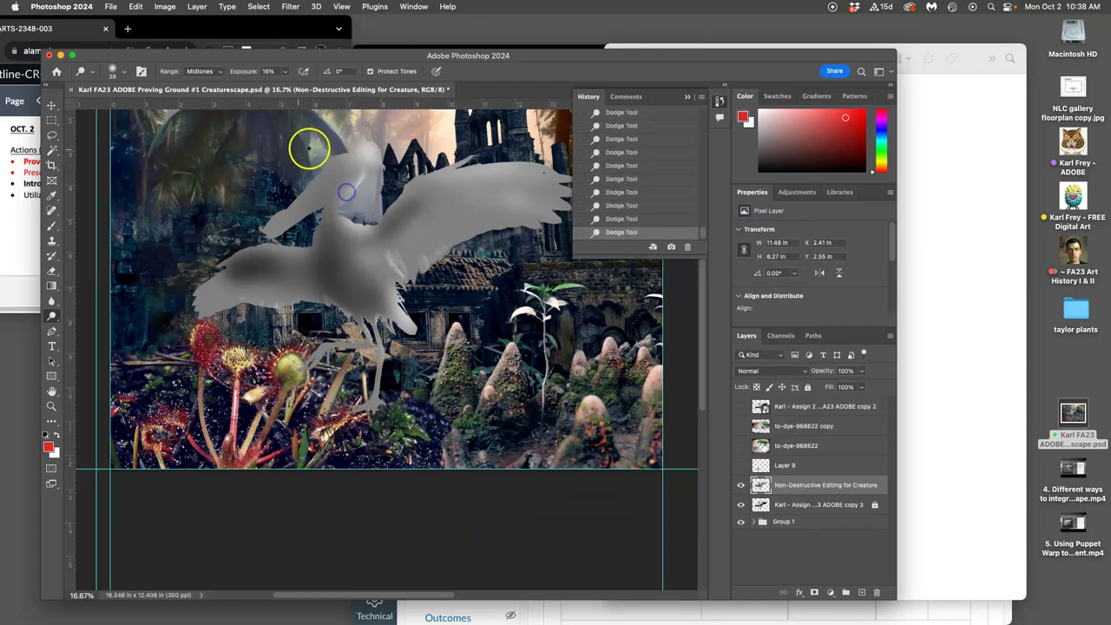
pyautogui.click(323, 168)
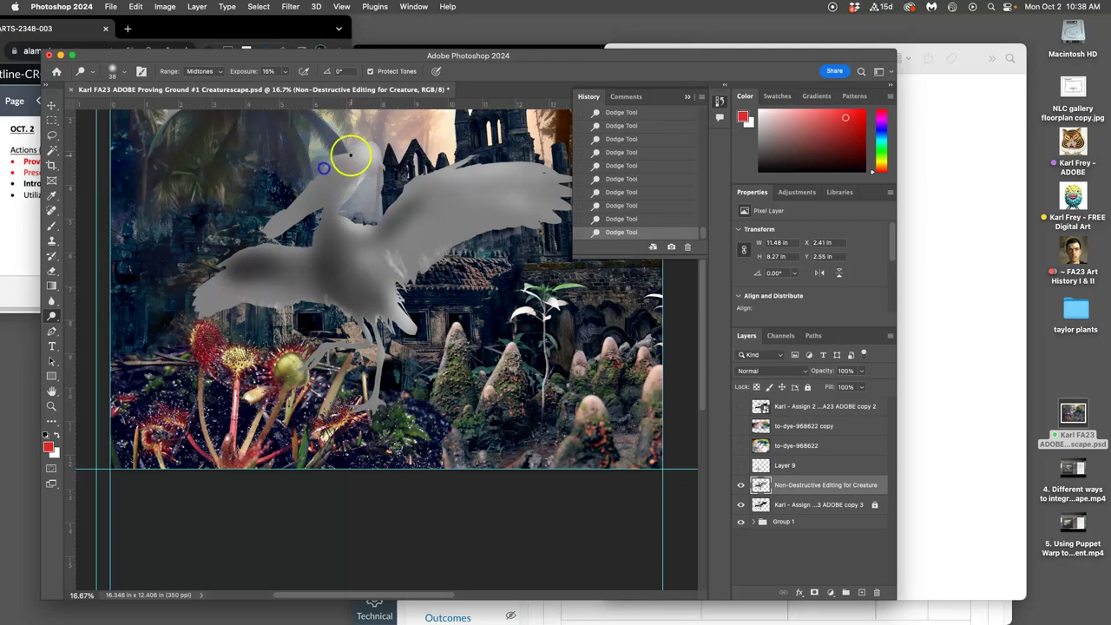
pyautogui.click(432, 174)
pyautogui.click(289, 248)
pyautogui.click(465, 170)
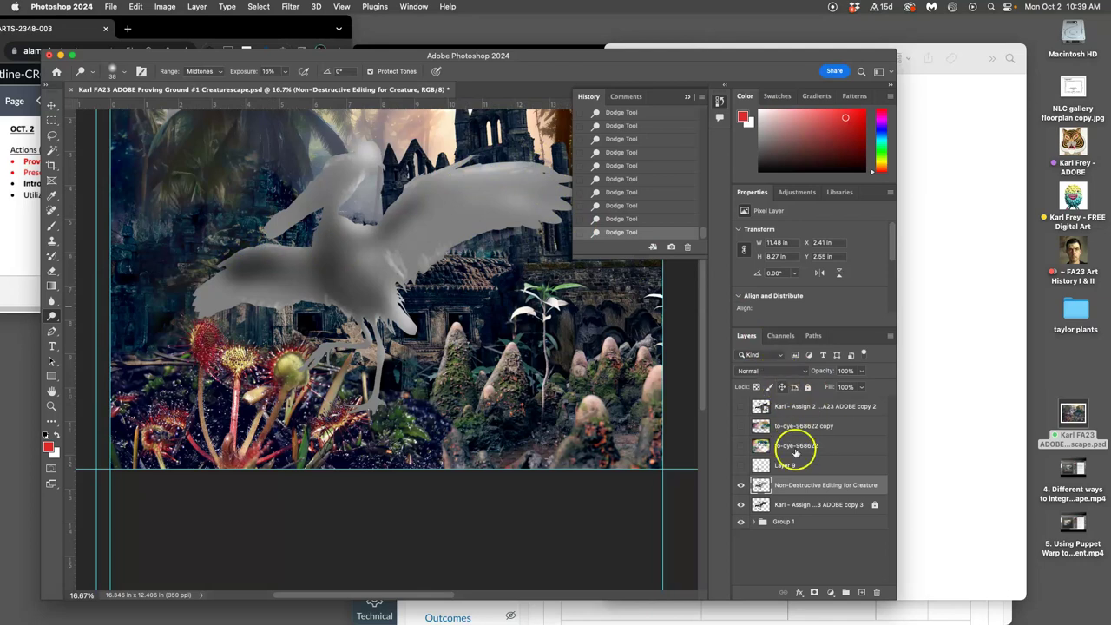
# Set the Non-Destructive Editing for Creature layer back to Overlay and compare the whole composite with that layer hidden and shown.
pyautogui.click(764, 371)
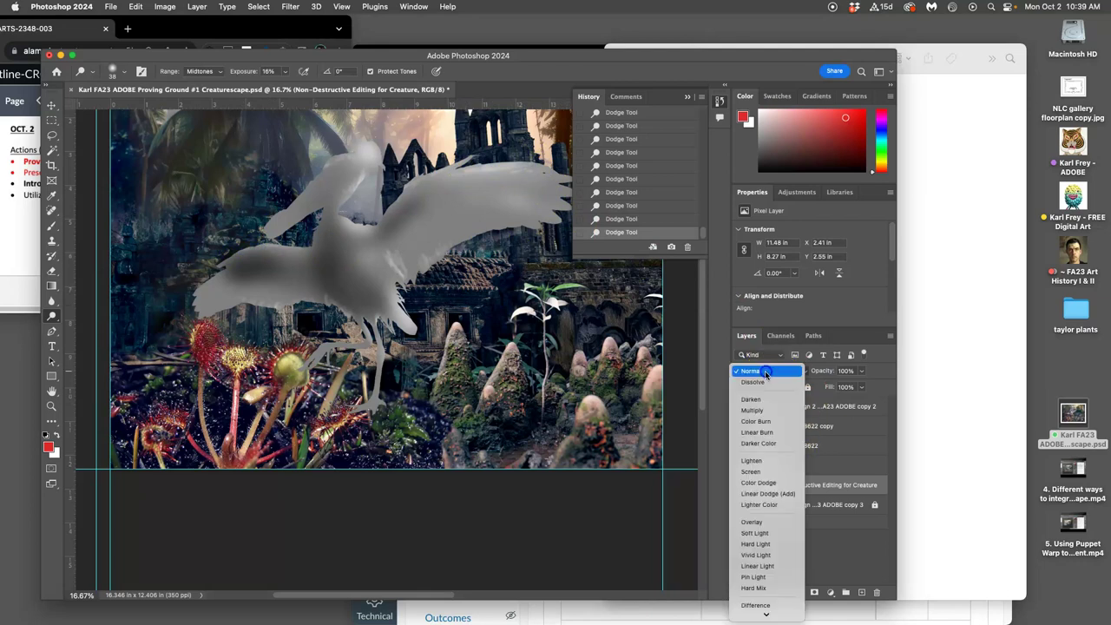
pyautogui.click(769, 523)
pyautogui.click(740, 484)
pyautogui.click(740, 485)
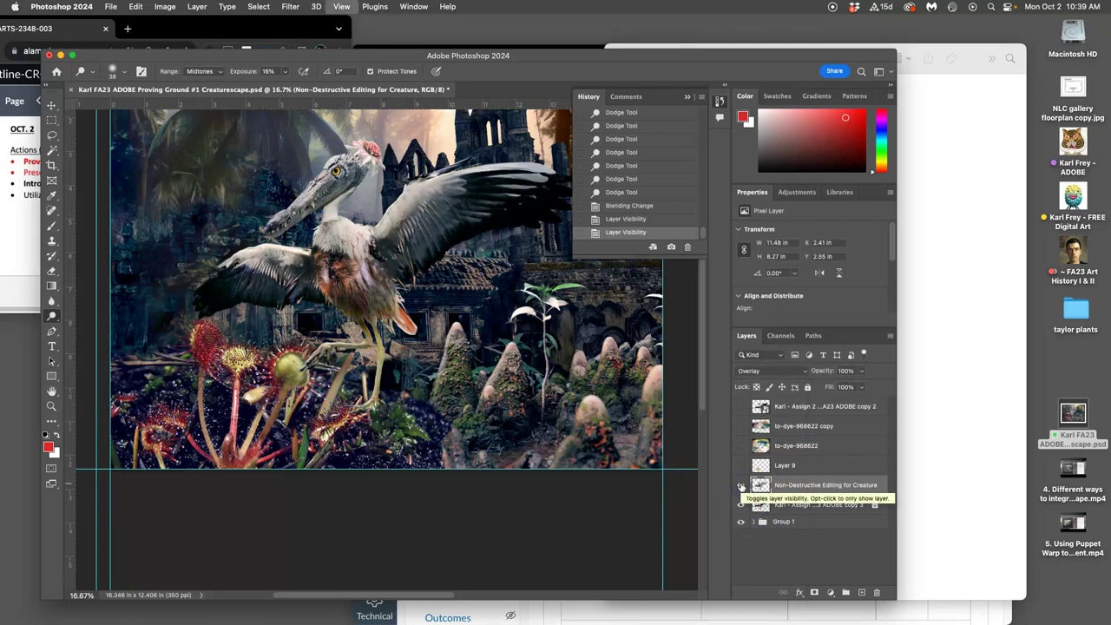
pyautogui.press('super+minus')
pyautogui.click(741, 485)
pyautogui.click(741, 485)
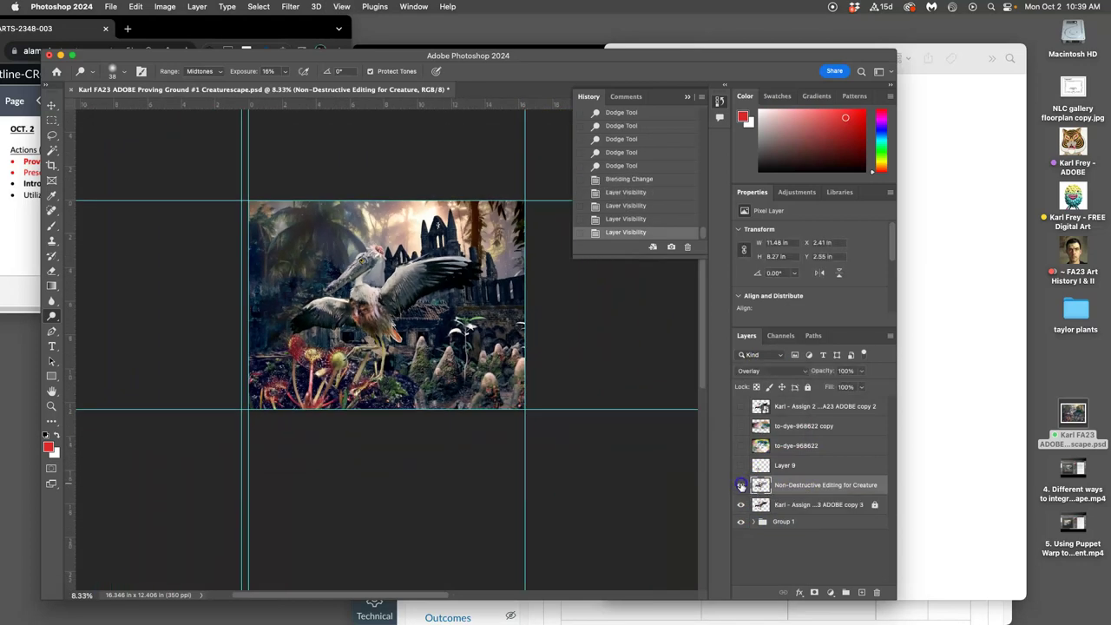
pyautogui.click(741, 485)
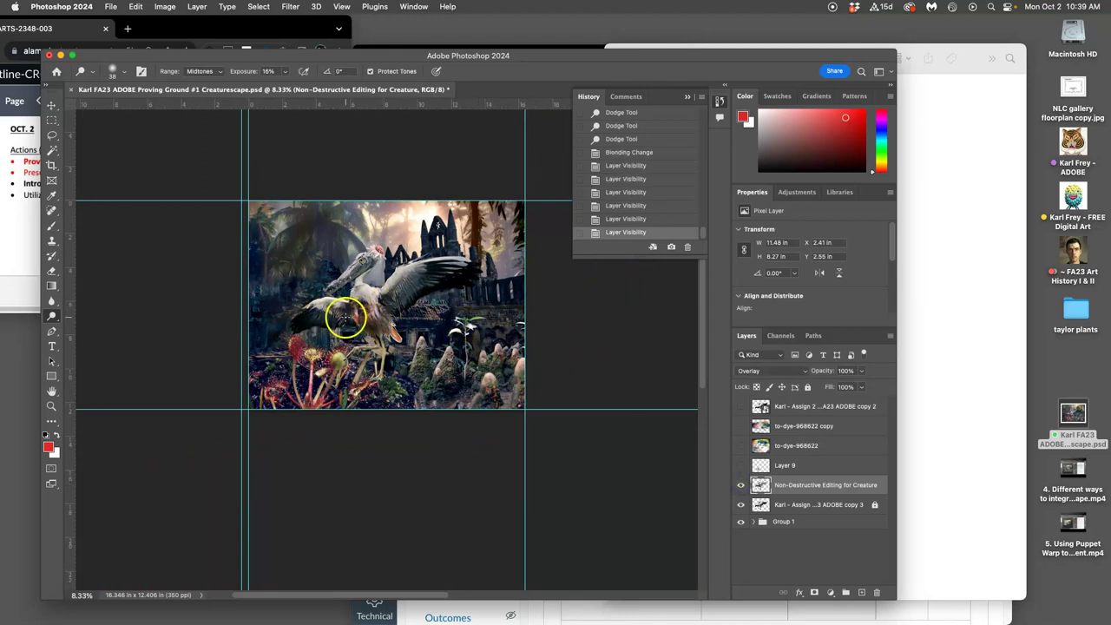
# Lower the creature editing layer's opacity to 71% and check its effect with the layer hidden and shown.
pyautogui.scroll(3, 347, 321)
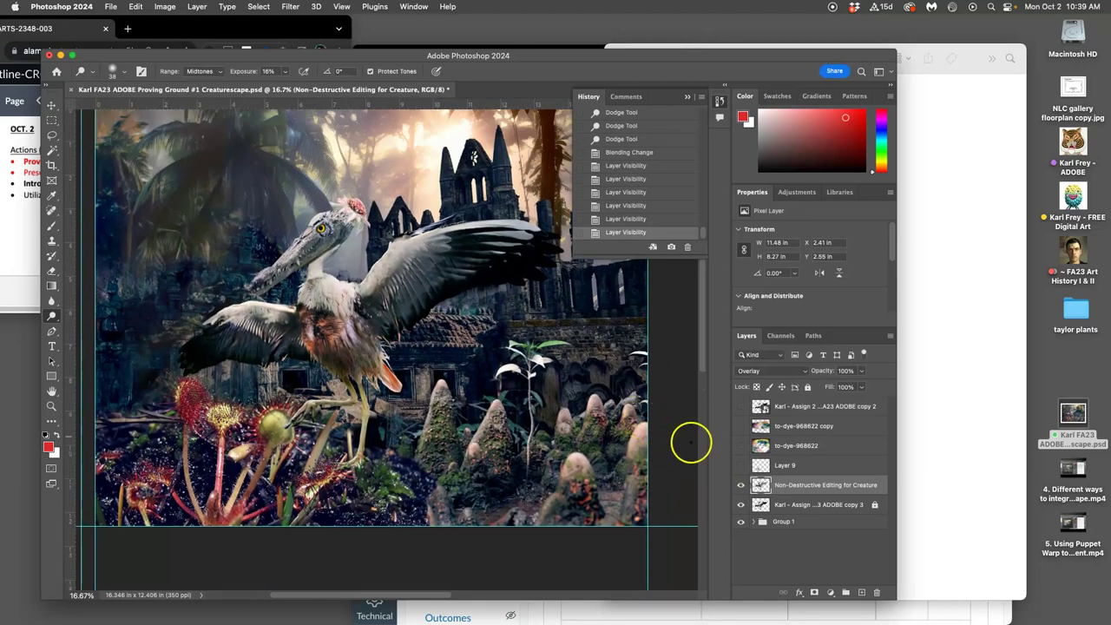
pyautogui.click(741, 486)
pyautogui.click(741, 485)
pyautogui.click(861, 371)
pyautogui.moveTo(861, 387); pyautogui.dragTo(839, 387)
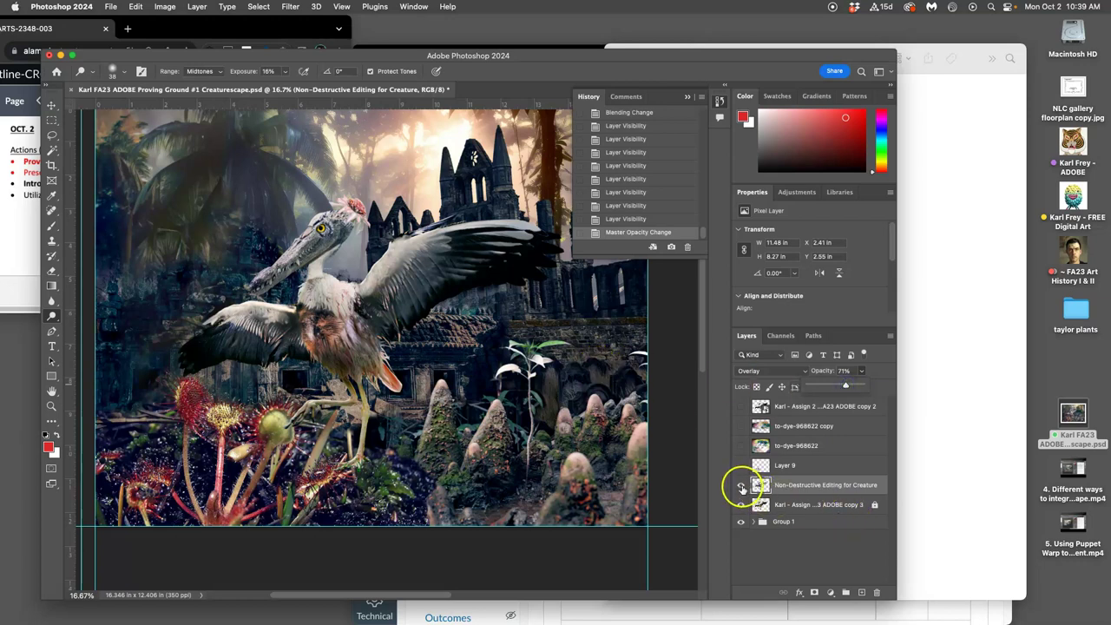
pyautogui.click(741, 486)
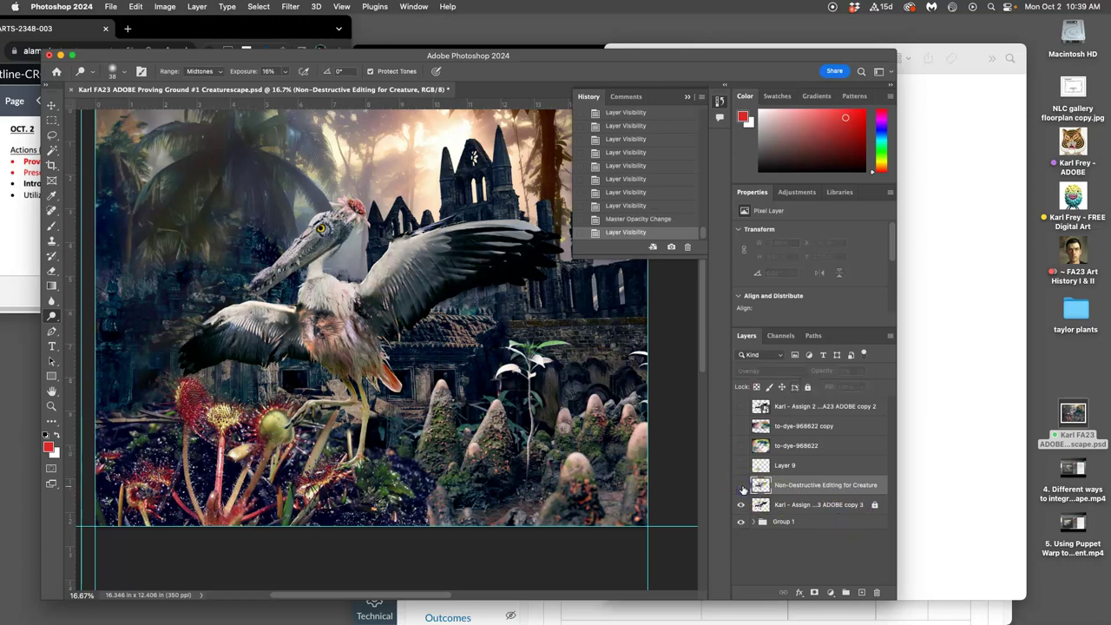
pyautogui.click(741, 486)
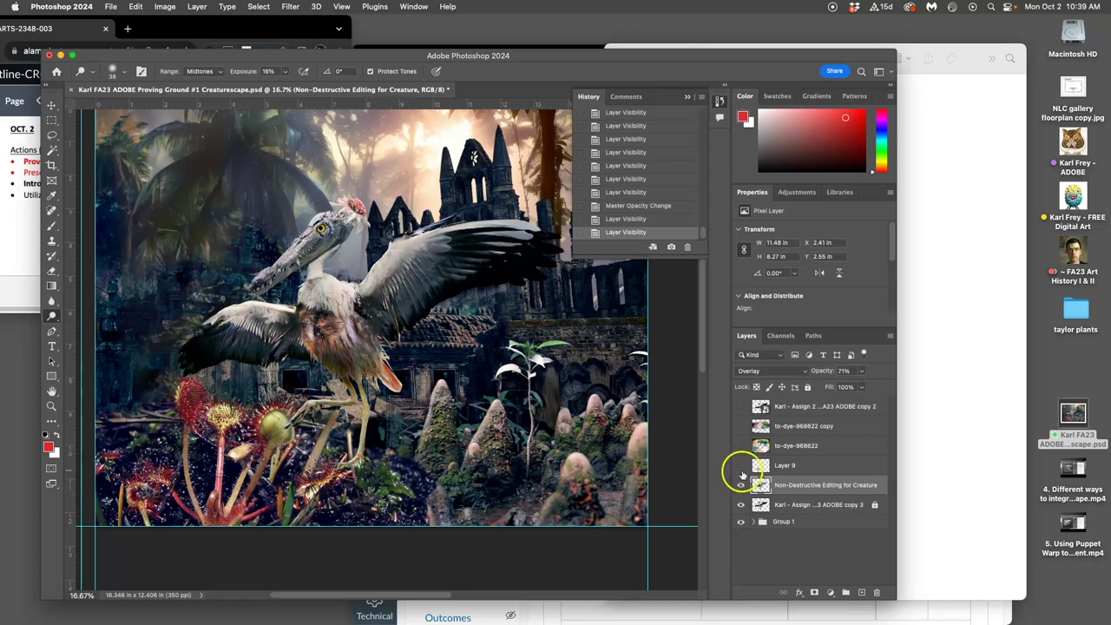
# Show Layer 9 and both to-dye-968622 layers, and compare the composite with the selected dye copy hidden and shown.
pyautogui.click(741, 467)
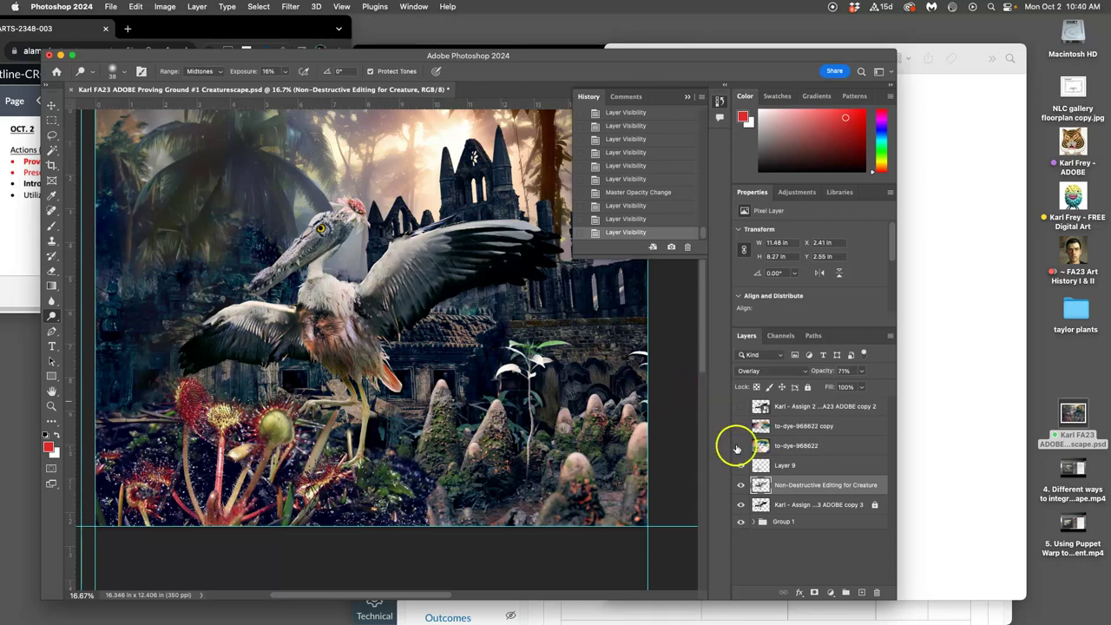
pyautogui.click(740, 445)
pyautogui.click(740, 426)
pyautogui.click(742, 406)
pyautogui.click(742, 406)
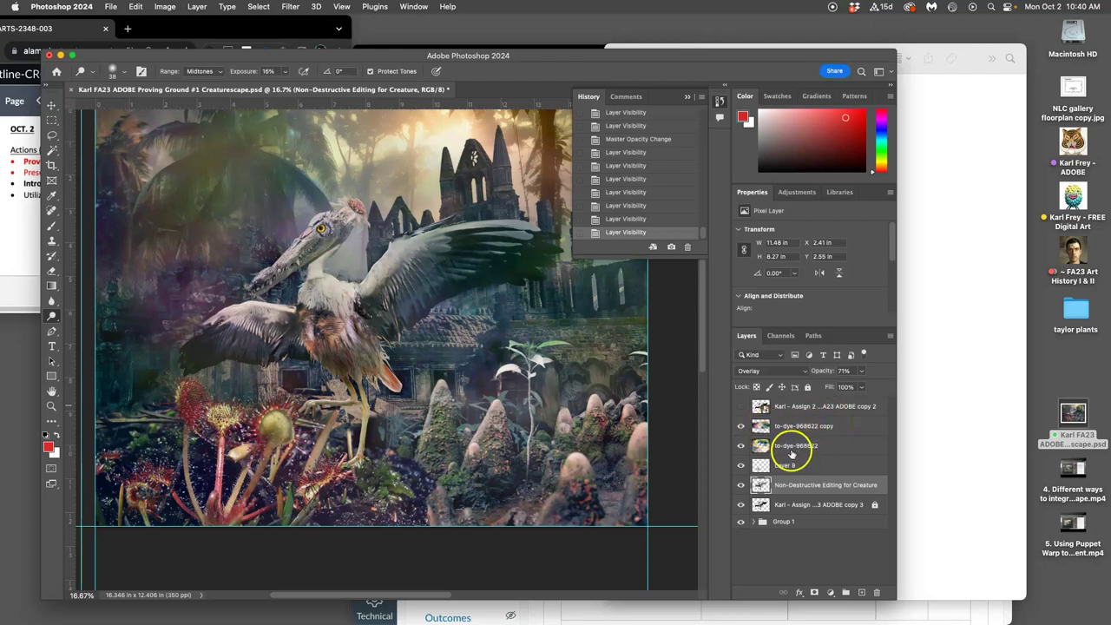
pyautogui.click(791, 426)
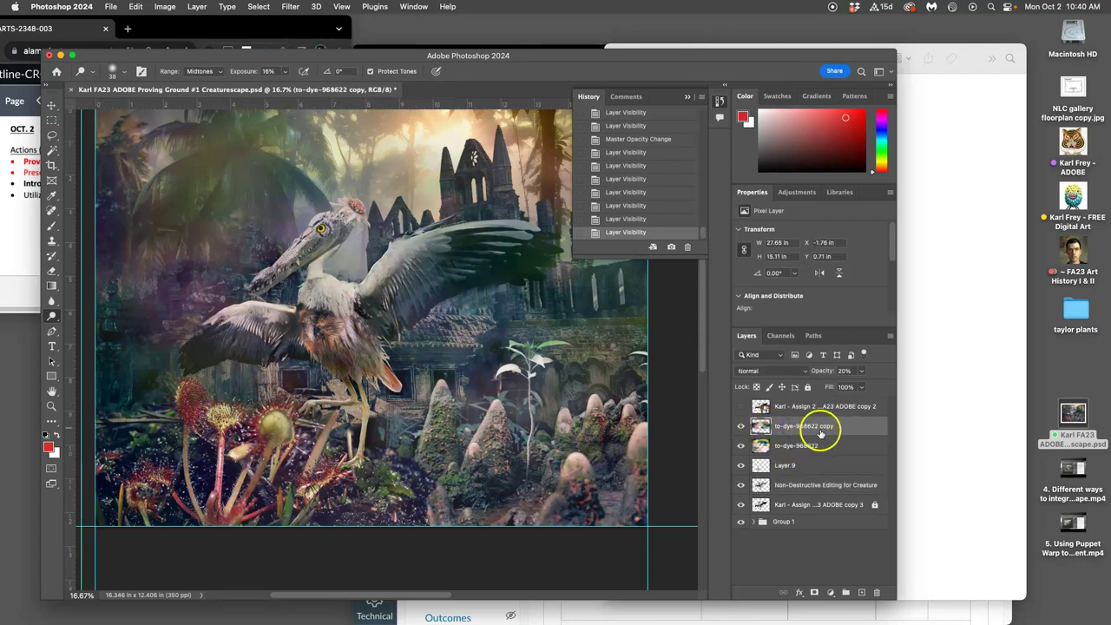
pyautogui.click(740, 426)
pyautogui.click(740, 426)
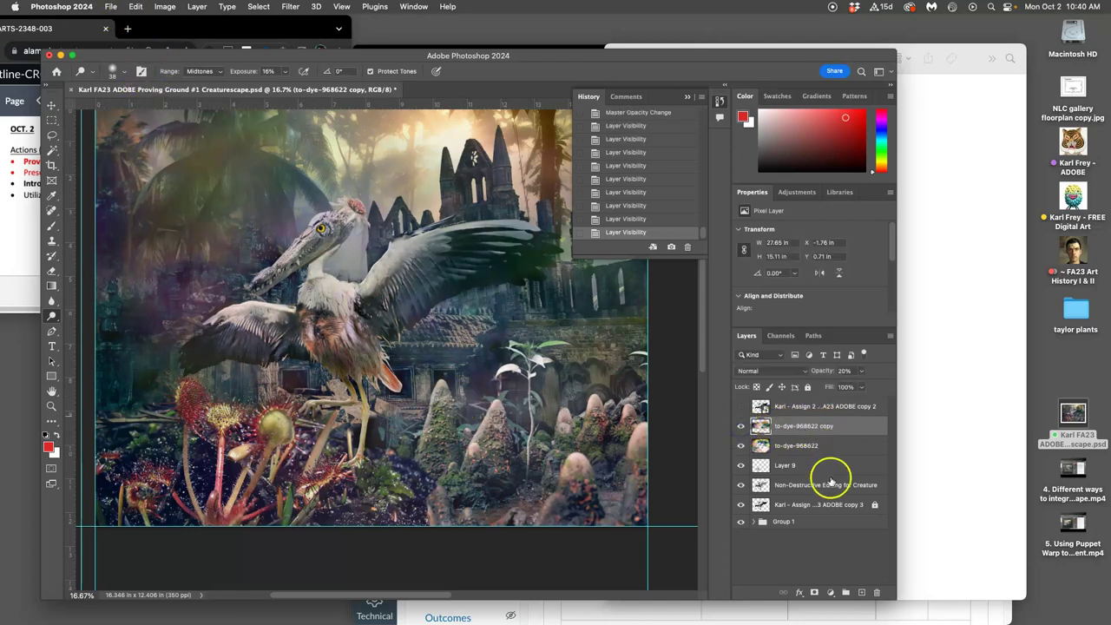
# Add a new layer above the to-dye-968622 copy, fill it with 50% Gray and set its blending mode to Overlay.
pyautogui.click(861, 592)
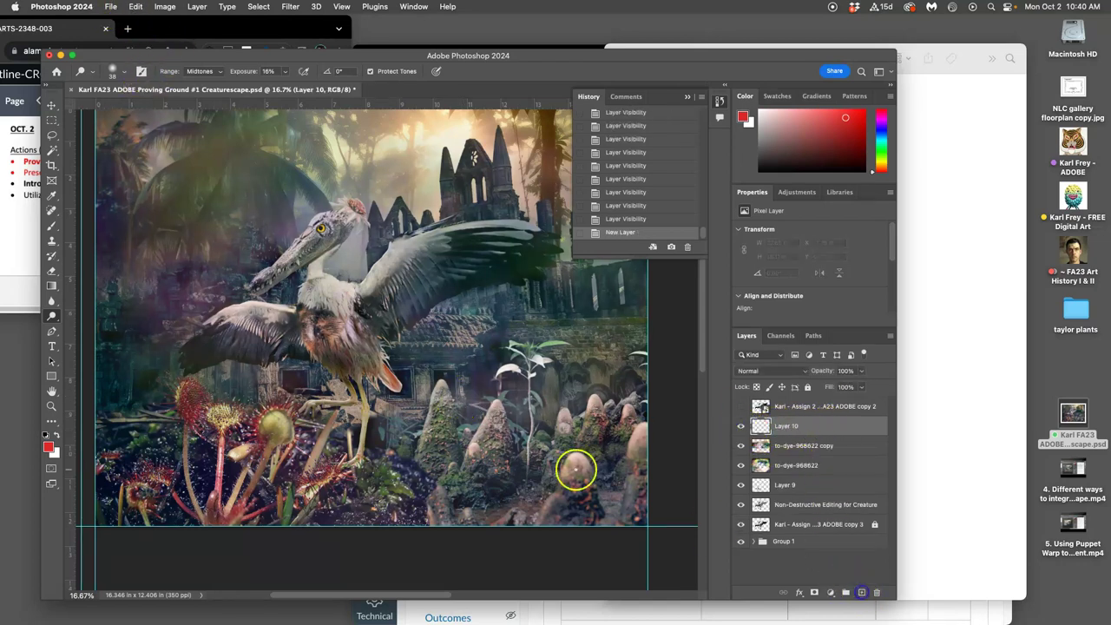
pyautogui.click(135, 7)
pyautogui.click(193, 183)
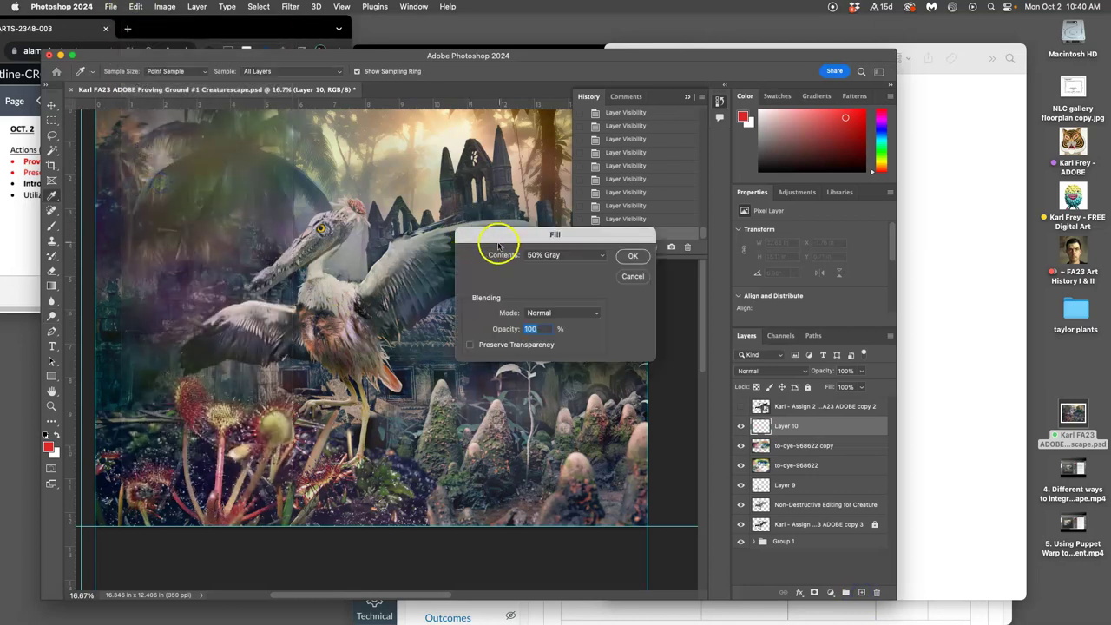
pyautogui.click(632, 256)
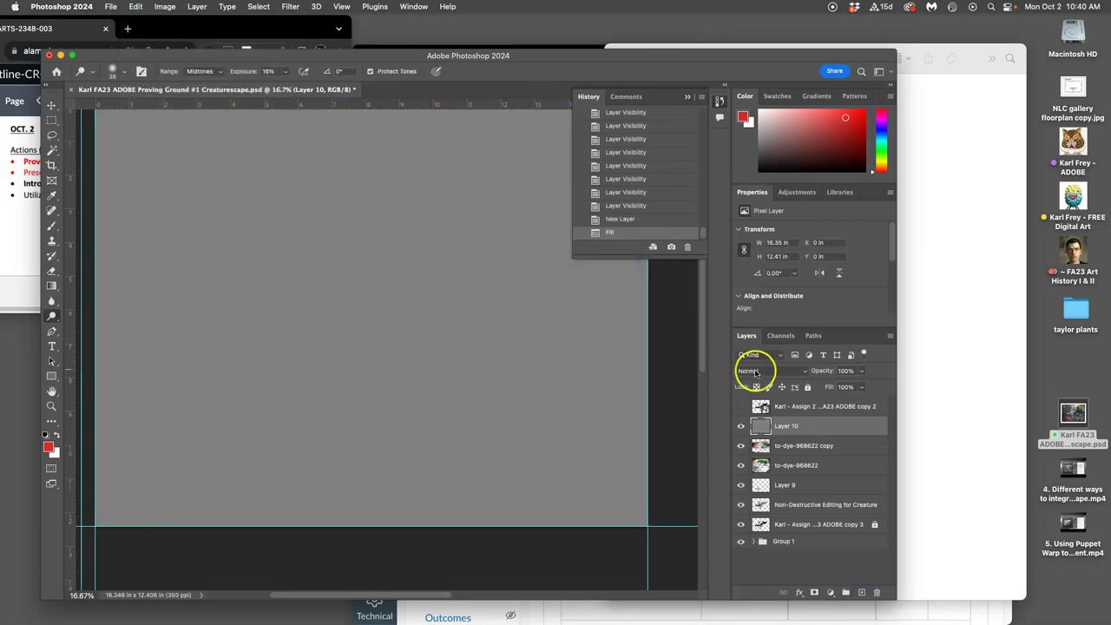
pyautogui.click(765, 373)
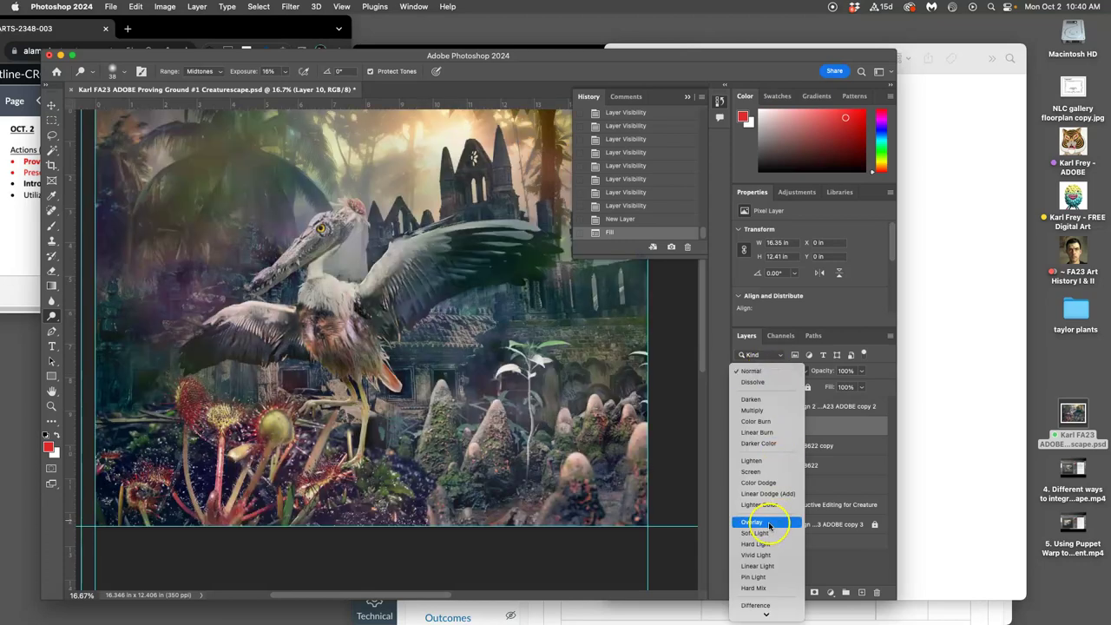
pyautogui.click(768, 524)
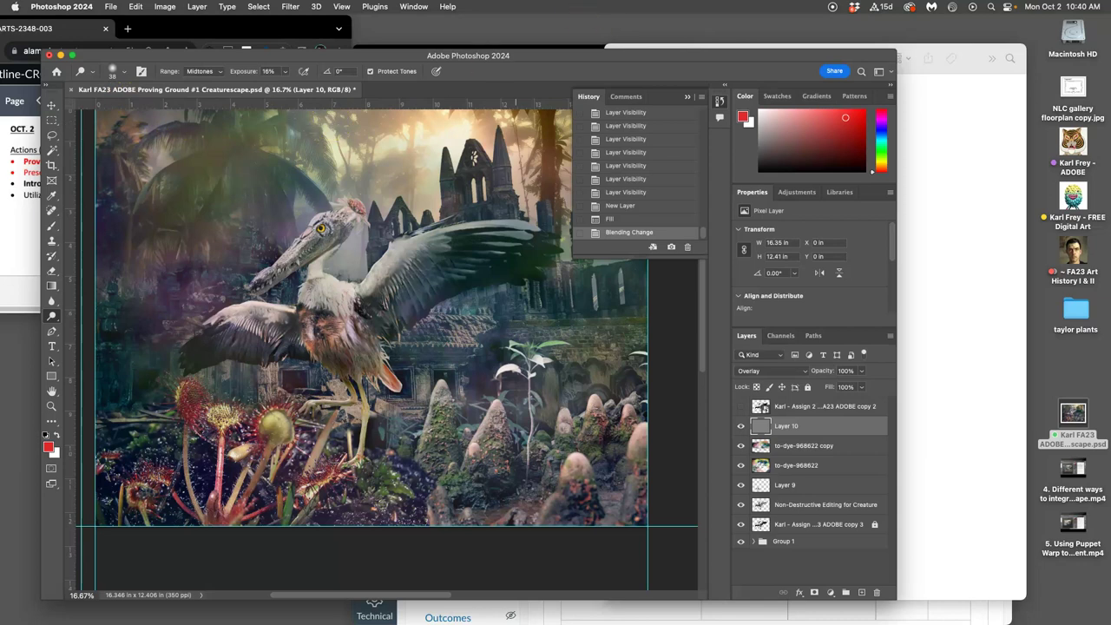
# Lasso an irregular ground area about 6.9 by 1.9 in around the creature's foot and the red plants for a shadow.
pyautogui.click(687, 97)
pyautogui.press('super+minus')
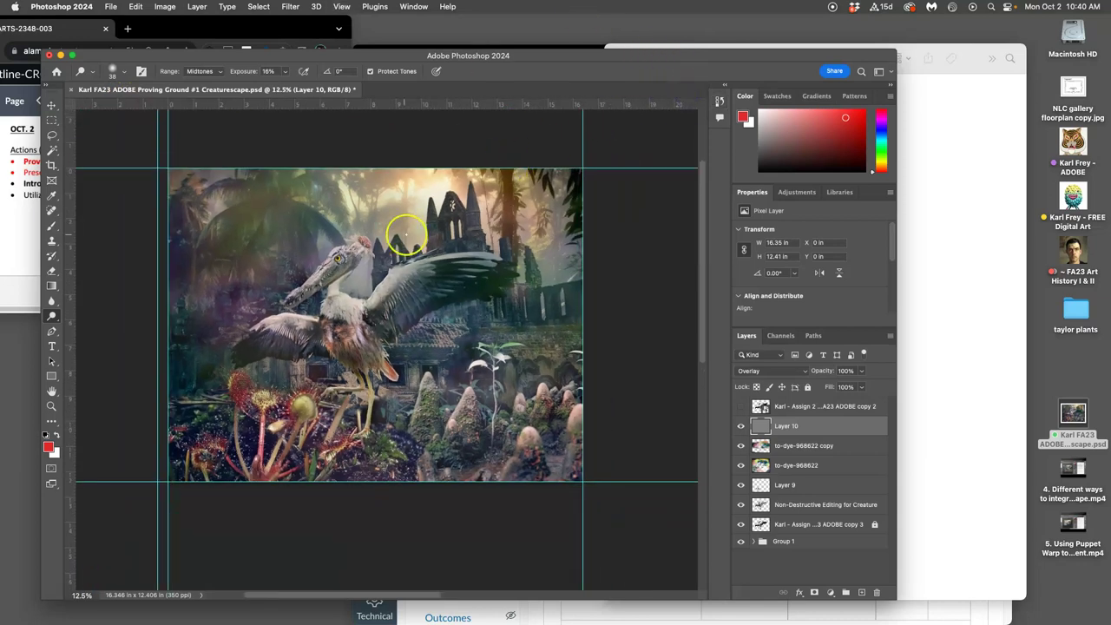
pyautogui.click(52, 135)
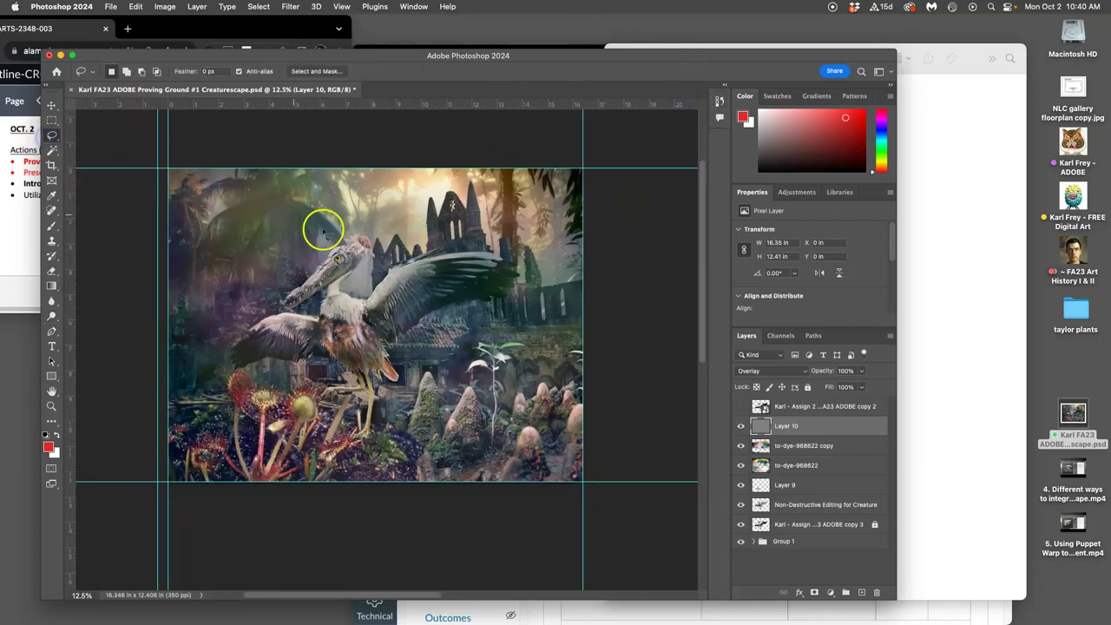
pyautogui.moveTo(353, 421); pyautogui.dragTo(282, 426)
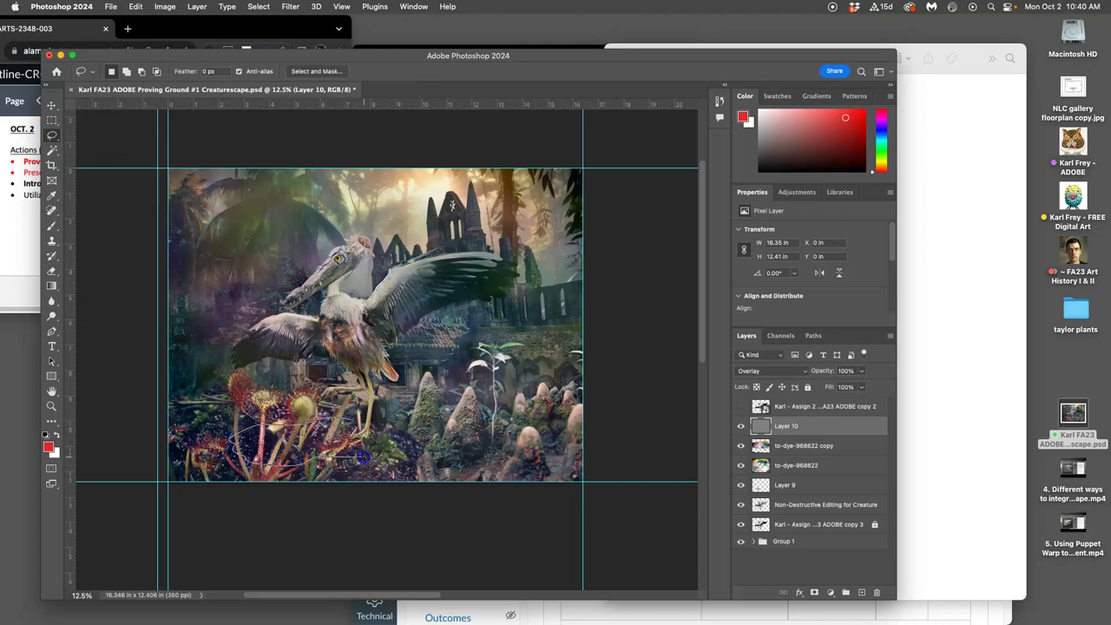
pyautogui.moveTo(385, 426)
pyautogui.mouseDown()
pyautogui.moveTo(404, 442)
pyautogui.moveTo(385, 441)
pyautogui.mouseUp()
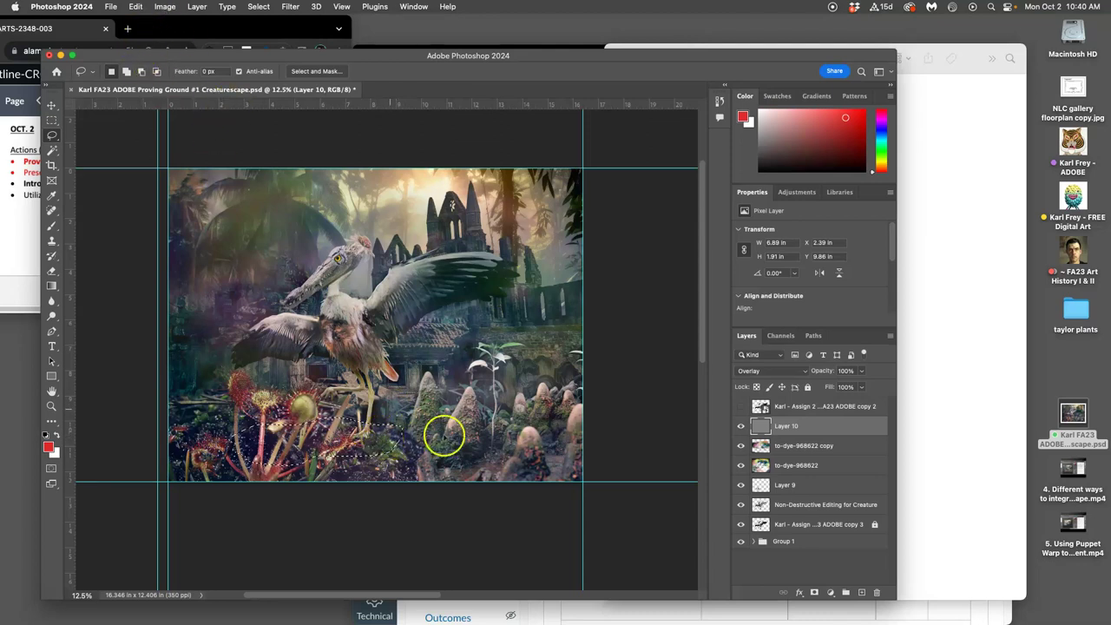
# Darken the selected ground area with Levels midtones at 0.65 while viewing the gray layer in Normal, and restore its Overlay mode.
pyautogui.click(761, 371)
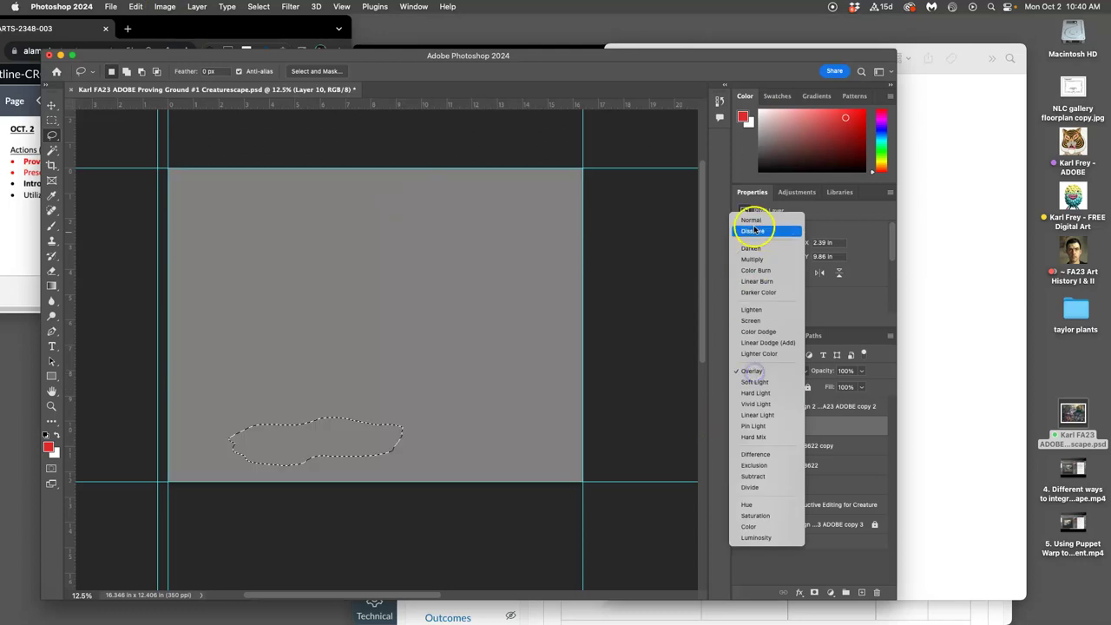
pyautogui.click(752, 221)
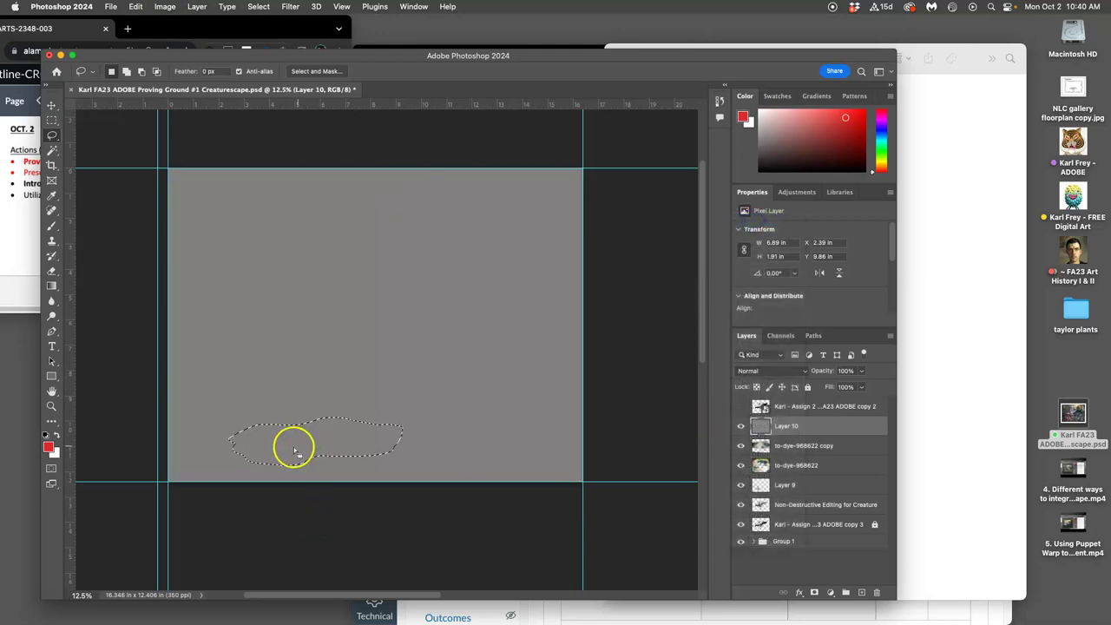
pyautogui.click(164, 6)
pyautogui.moveTo(199, 39)
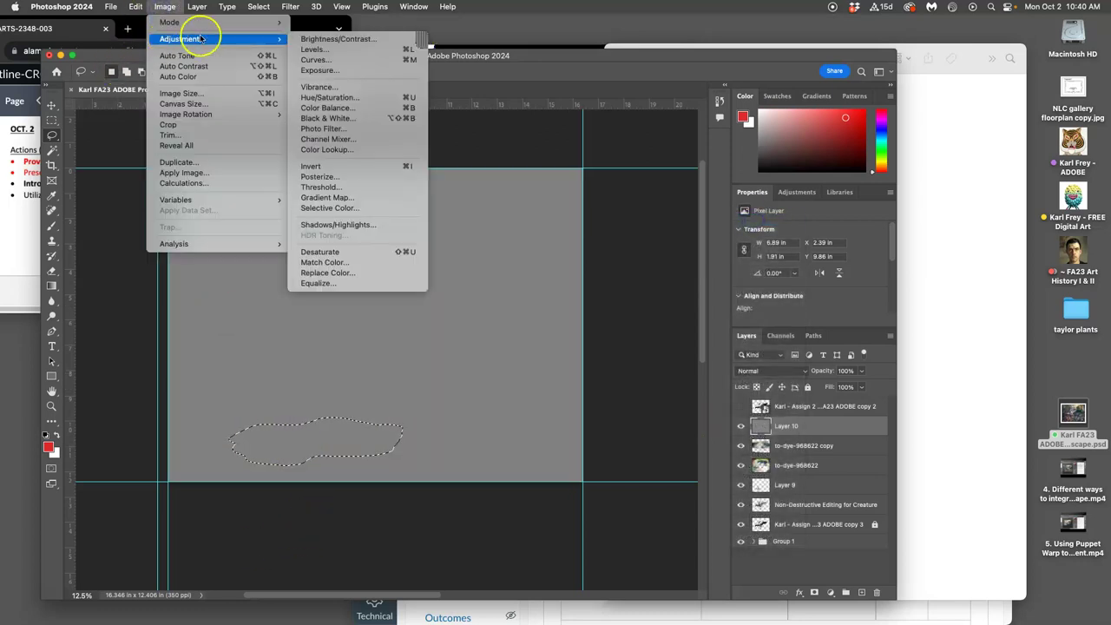
pyautogui.click(317, 49)
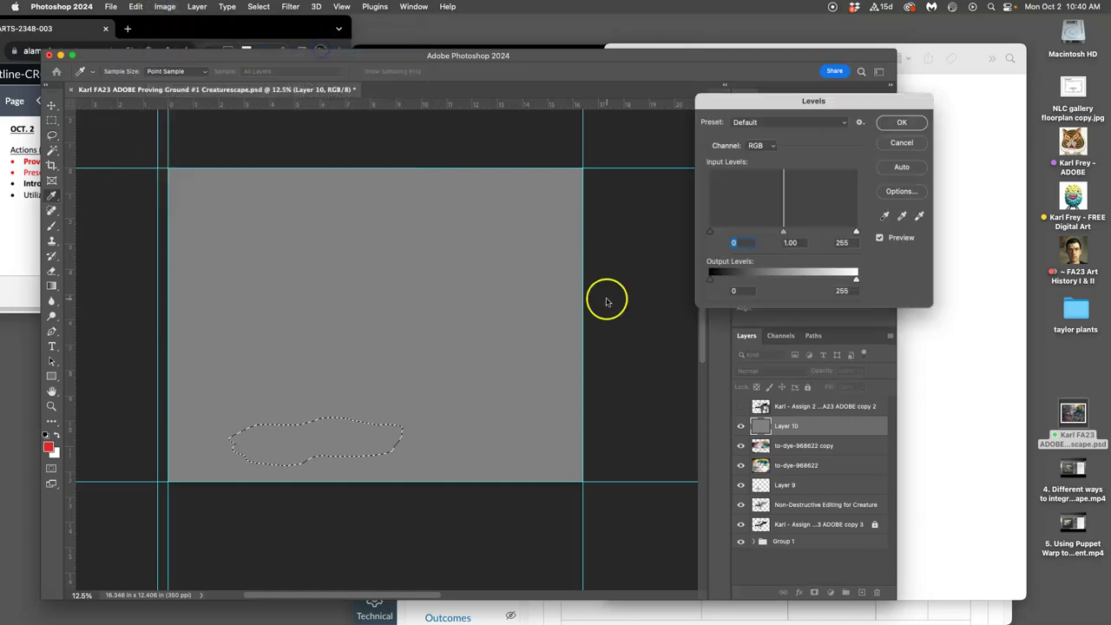
pyautogui.click(802, 234)
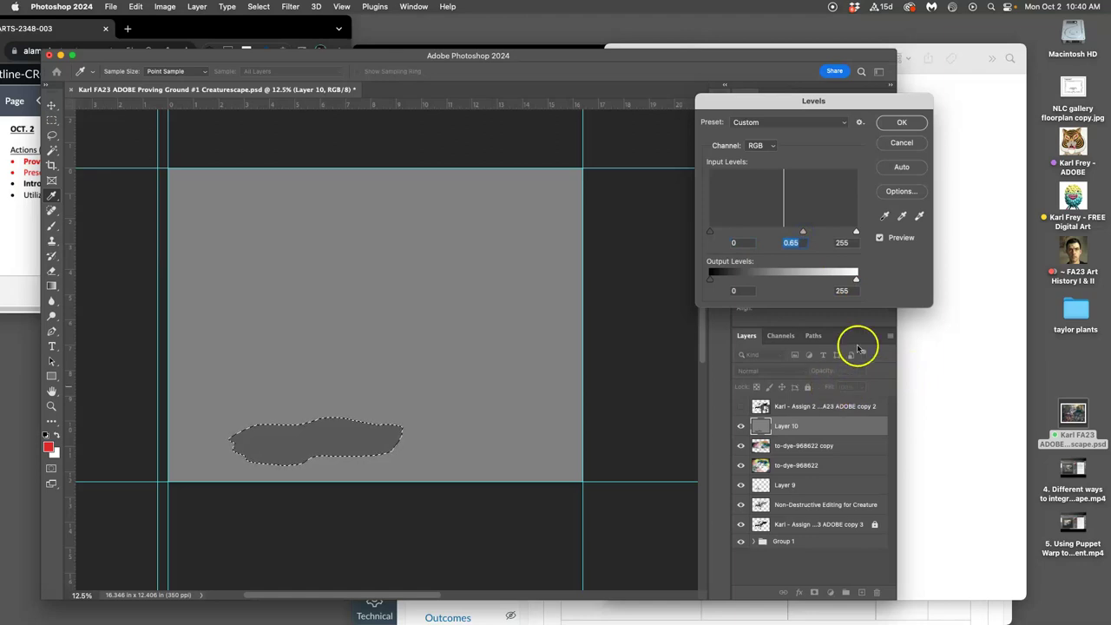
pyautogui.click(901, 123)
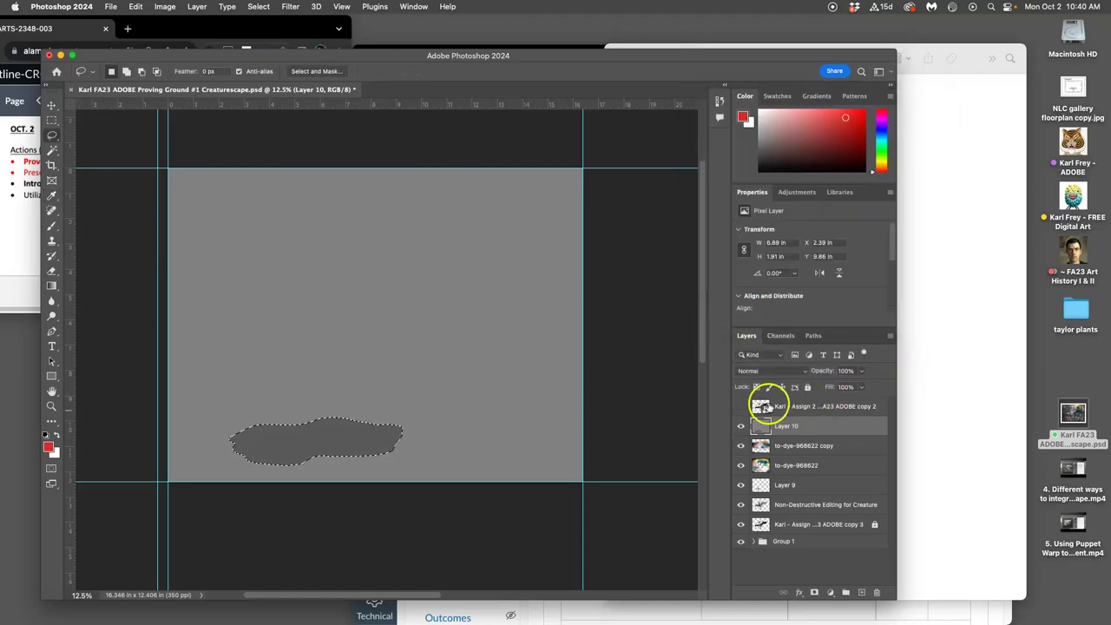
pyautogui.click(768, 371)
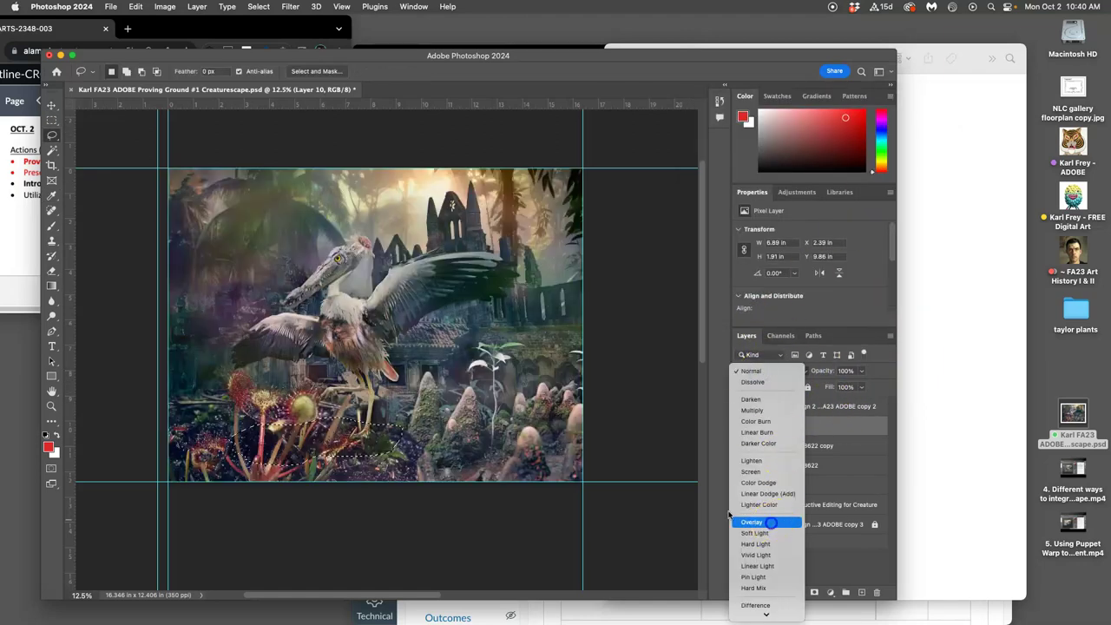
pyautogui.click(768, 521)
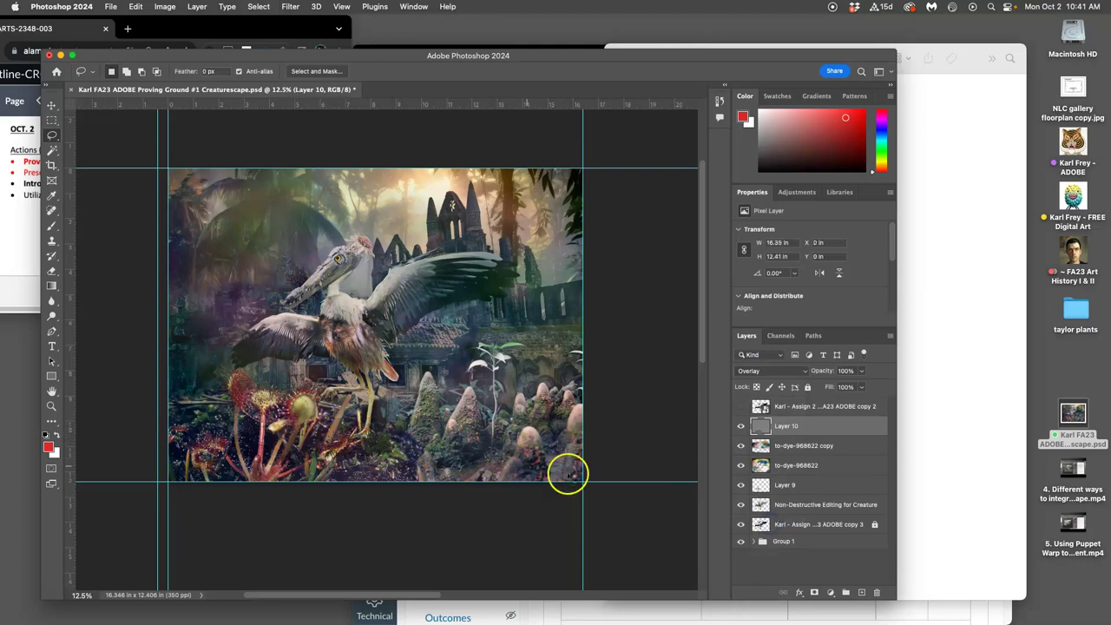
# Compare the composite with the gray Overlay layer, Layer 10, hidden and shown.
pyautogui.click(742, 427)
pyautogui.click(742, 427)
pyautogui.click(742, 427)
pyautogui.click(742, 427)
# Lasso a second ground area about 5.9 by 1.2 in from beneath the creature's foot to the base of the mossy mounds.
pyautogui.press('super+equal')
pyautogui.scroll(-3, 466, 459)
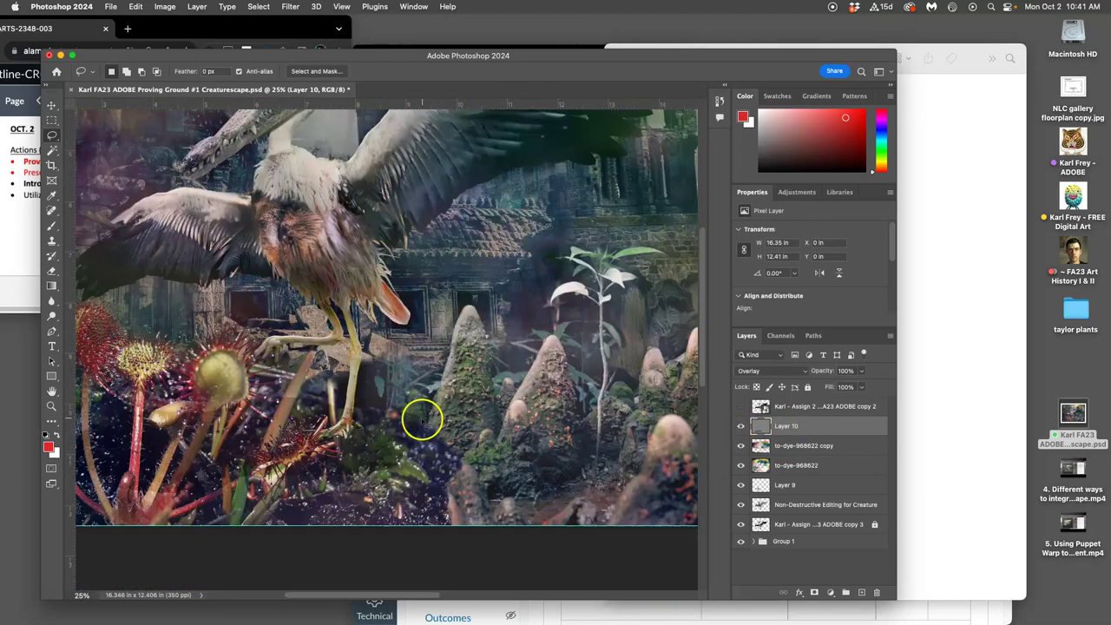
pyautogui.hscroll(-3, 411, 436)
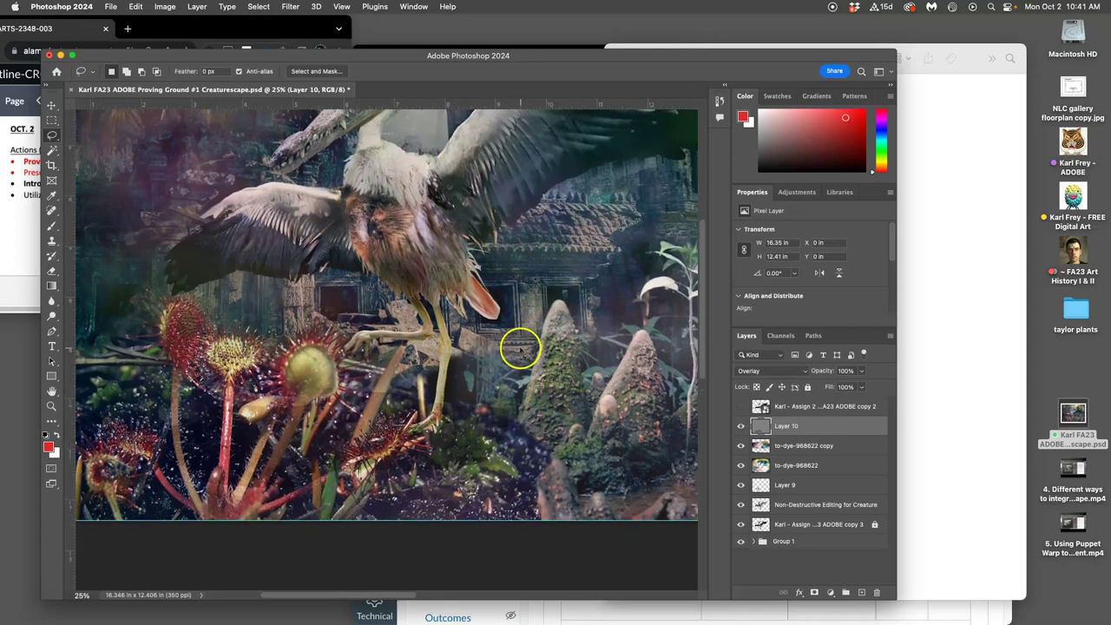
pyautogui.scroll(2, 520, 348)
pyautogui.moveTo(477, 476)
pyautogui.mouseDown()
pyautogui.moveTo(561, 483)
pyautogui.moveTo(654, 518)
pyautogui.moveTo(483, 528)
pyautogui.moveTo(381, 512)
pyautogui.moveTo(401, 488)
pyautogui.mouseUp()
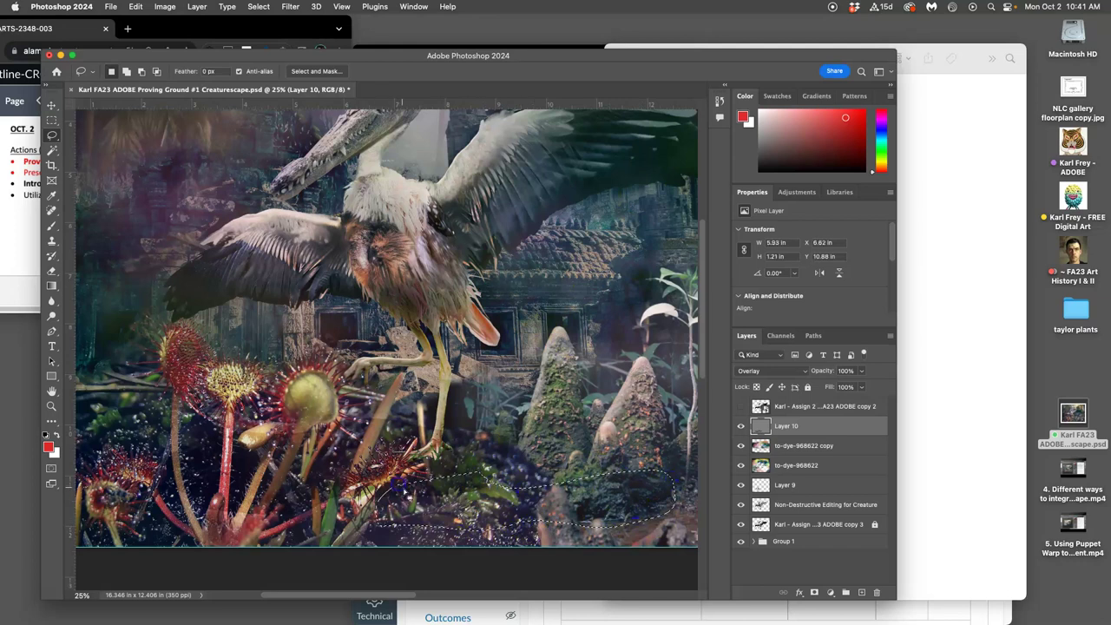
# Darken the selected ground area on Layer 10 using Levels with the midtones at 0.64.
pyautogui.click(154, 8)
pyautogui.moveTo(178, 39)
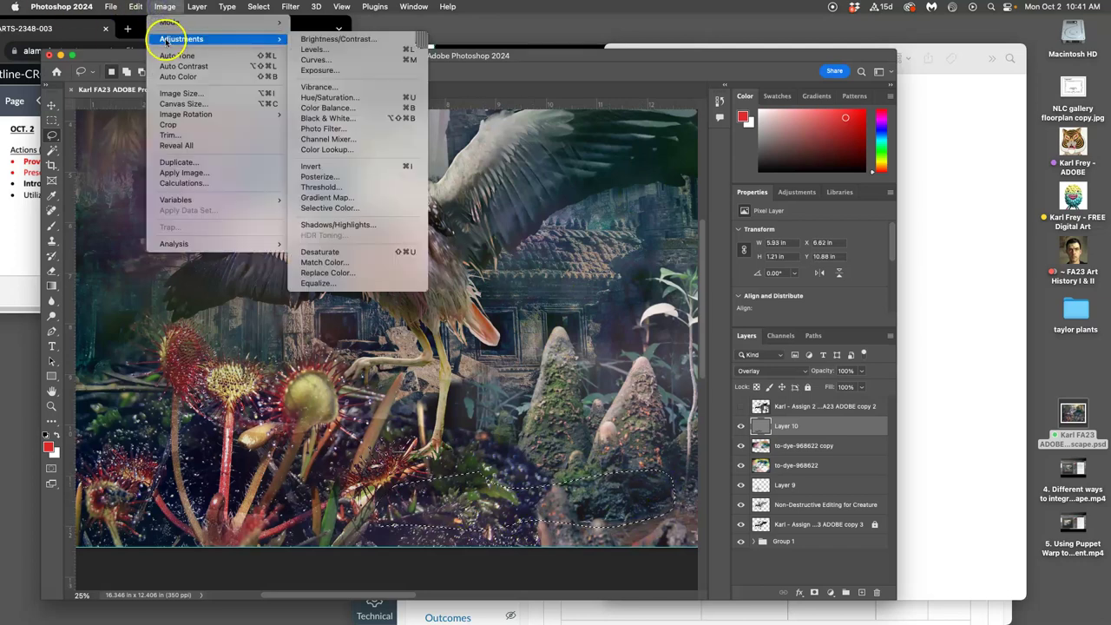
pyautogui.click(319, 51)
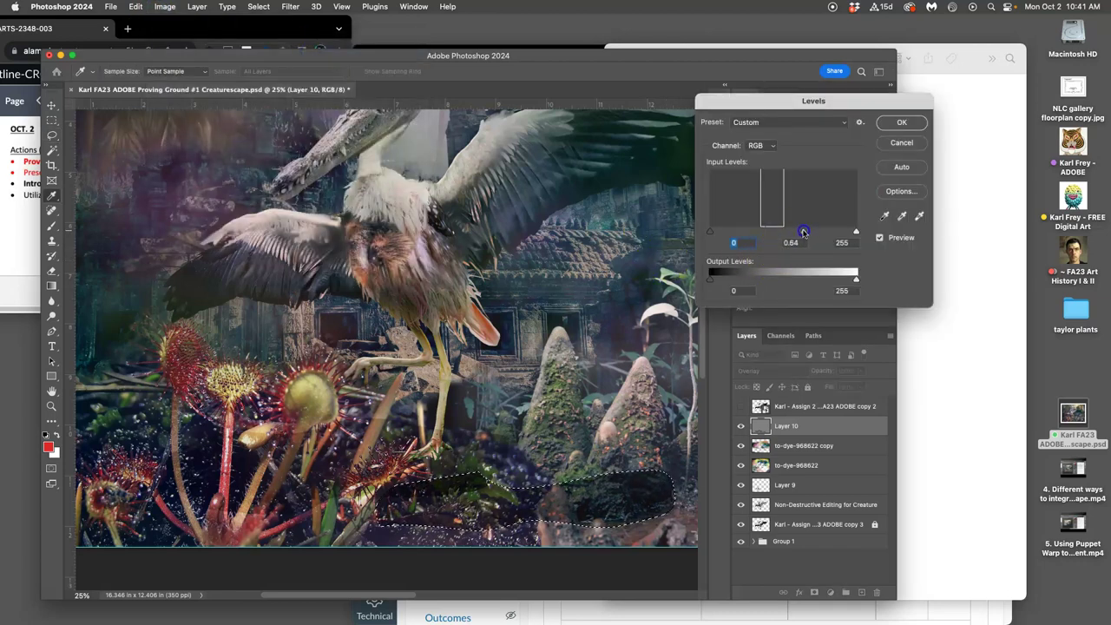
pyautogui.click(893, 126)
# Select both darkened ground areas of Layer 10 with the Magic Wand and set the layer's blending mode to Normal.
pyautogui.click(54, 150)
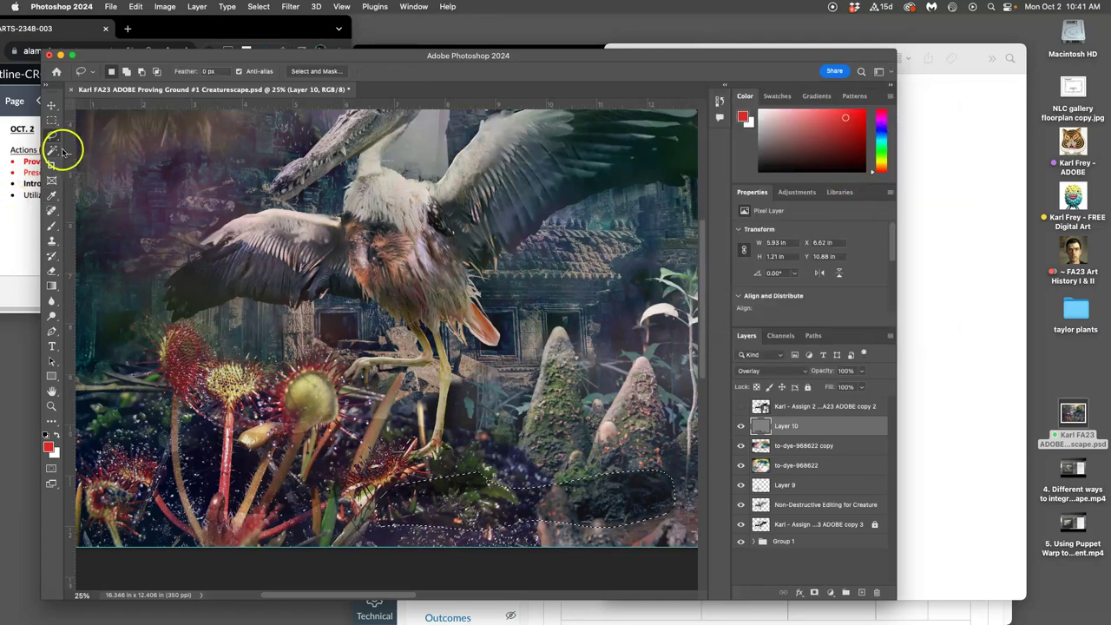
pyautogui.keyDown('shift'); pyautogui.click(417, 455); pyautogui.keyUp('shift')
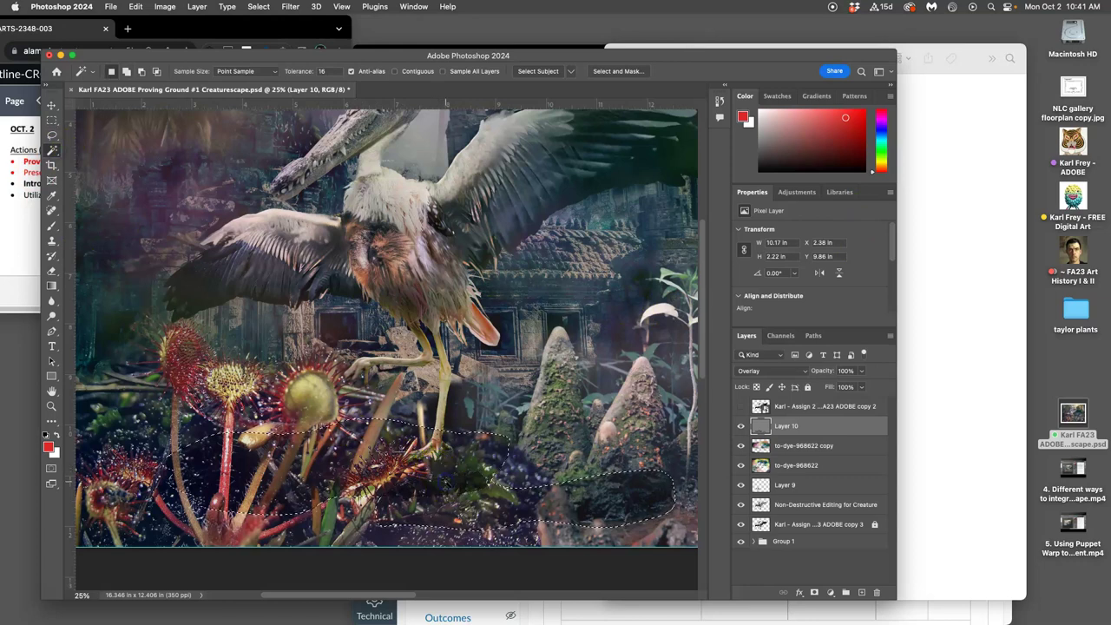
pyautogui.click(771, 371)
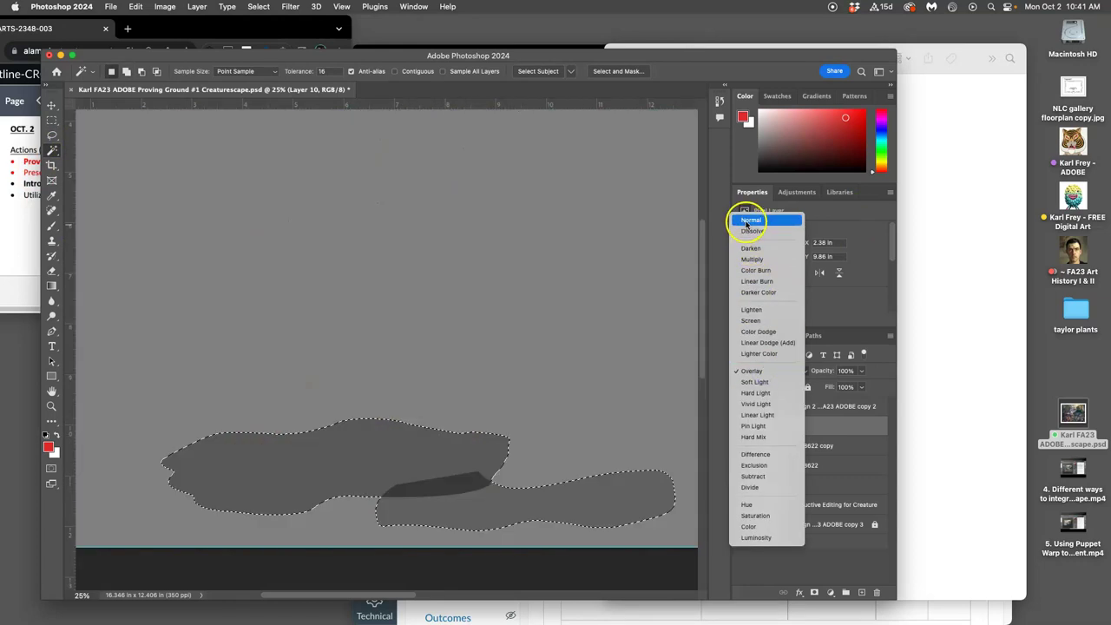
pyautogui.click(746, 222)
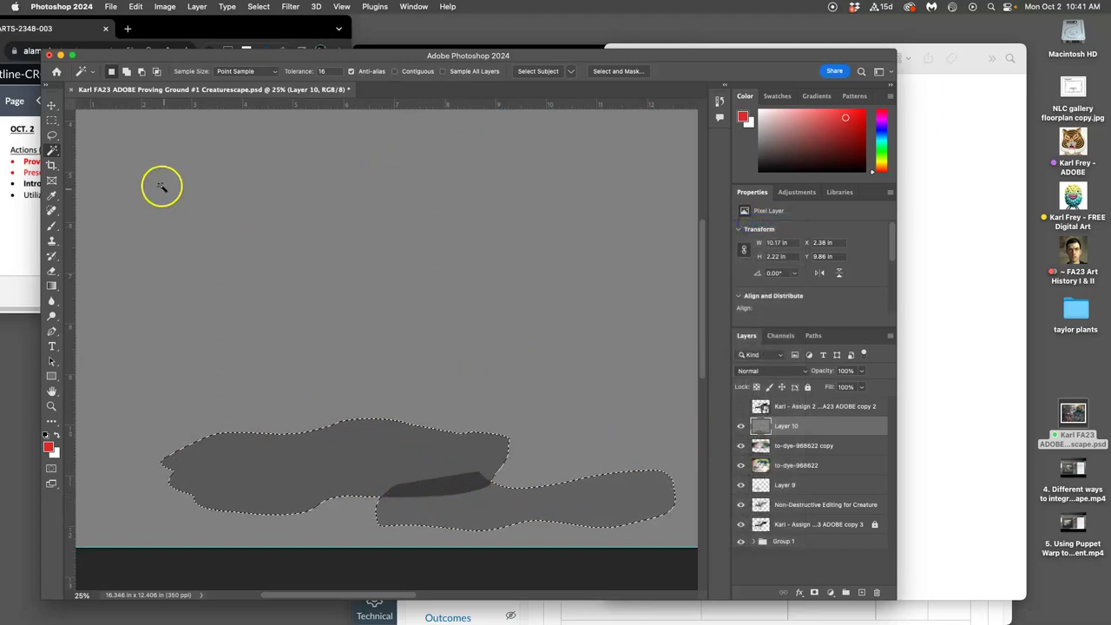
# Fill the selected shadow areas with the muted purple 61516e at 100% opacity and set Layer 10's blending mode back to Overlay.
pyautogui.click(135, 7)
pyautogui.click(157, 185)
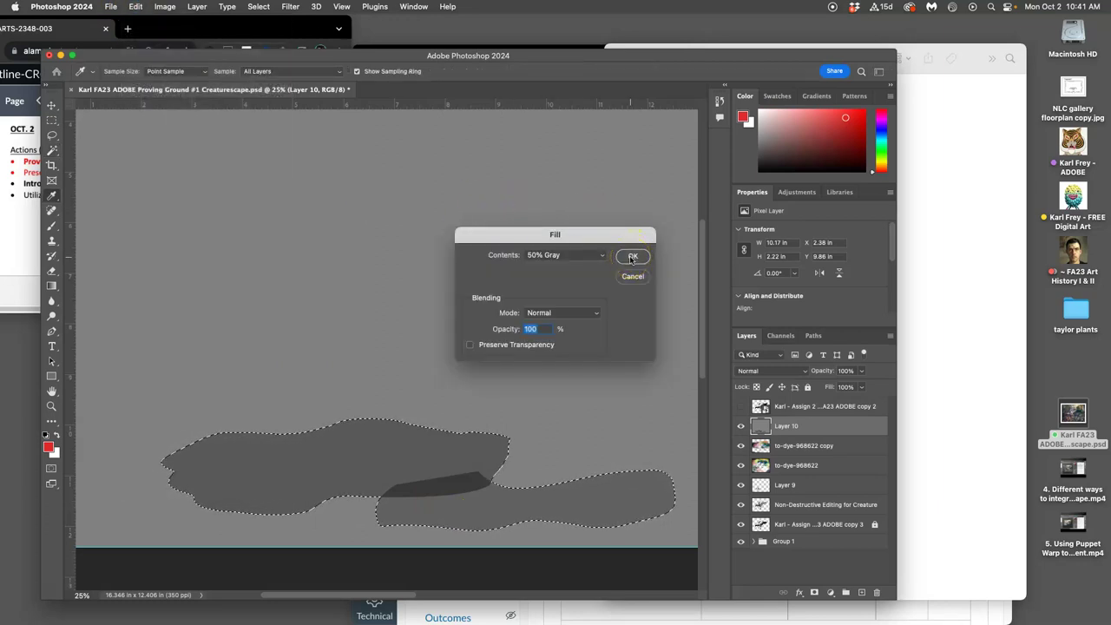
pyautogui.click(571, 256)
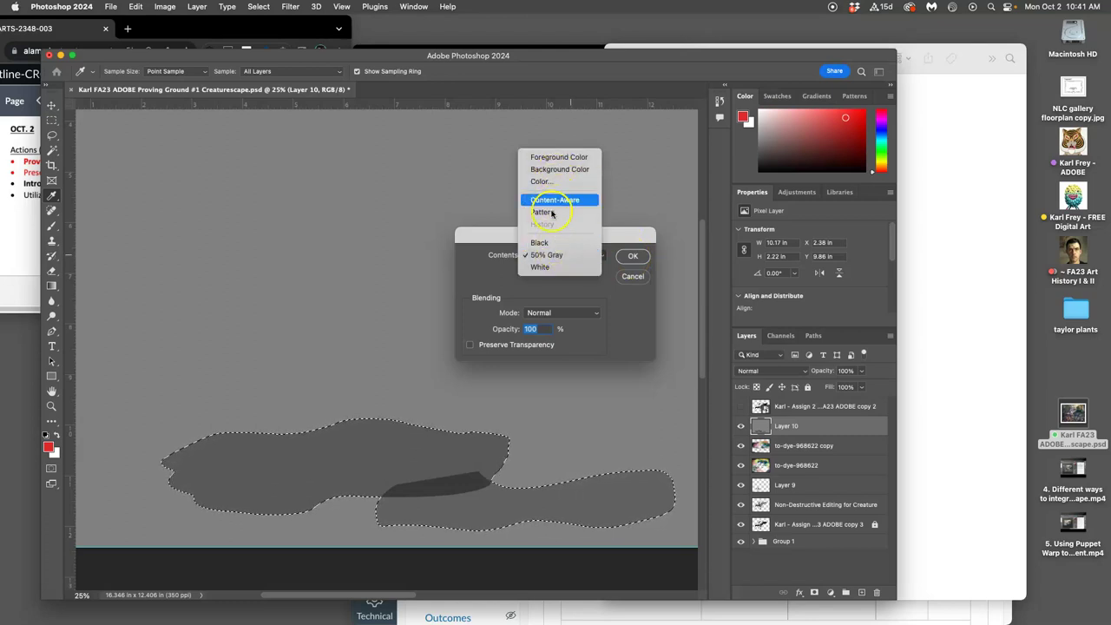
pyautogui.click(548, 157)
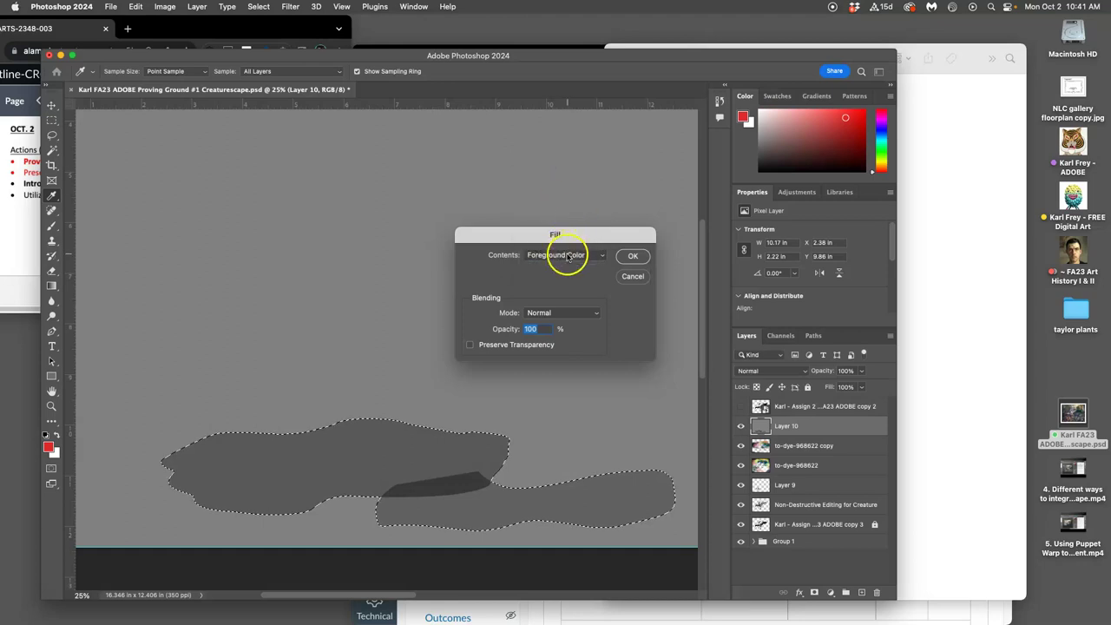
pyautogui.click(566, 255)
pyautogui.click(568, 277)
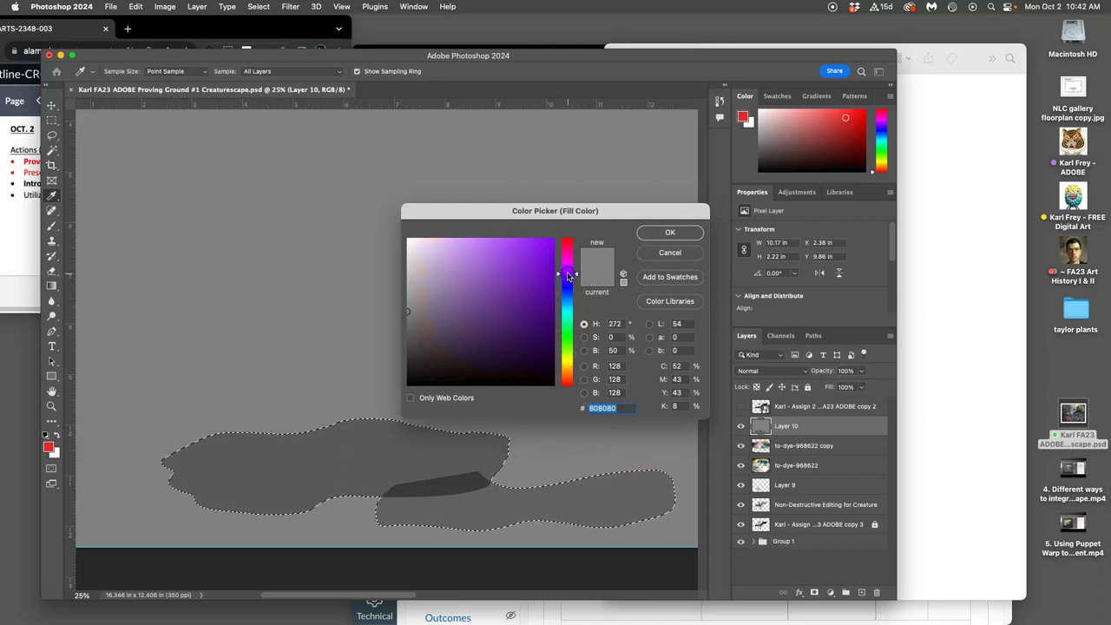
pyautogui.click(443, 306)
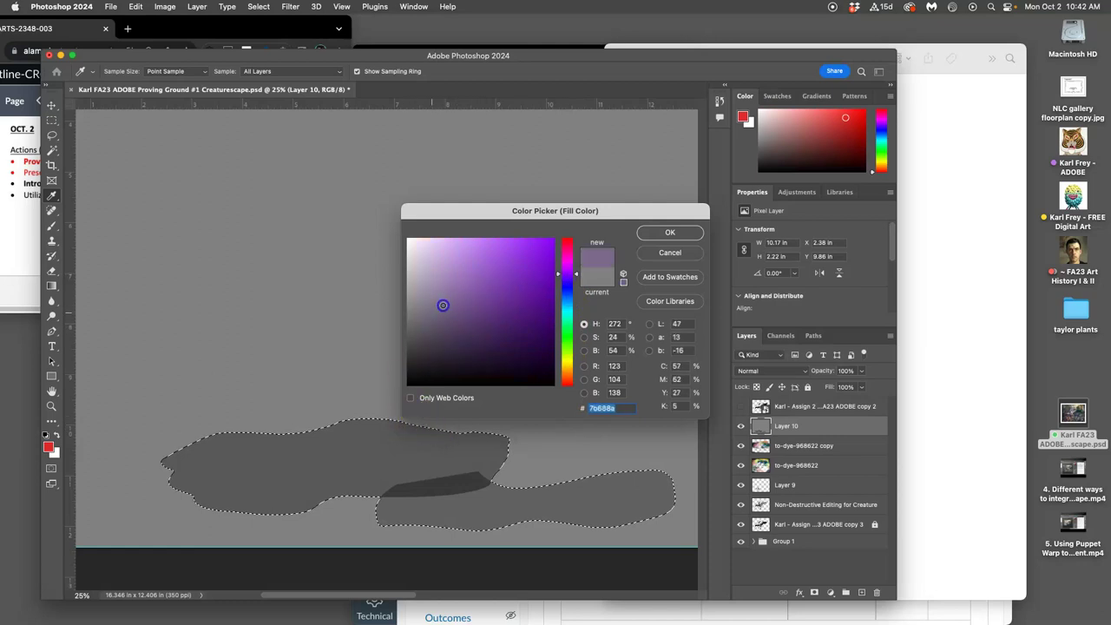
pyautogui.moveTo(443, 307); pyautogui.dragTo(439, 317)
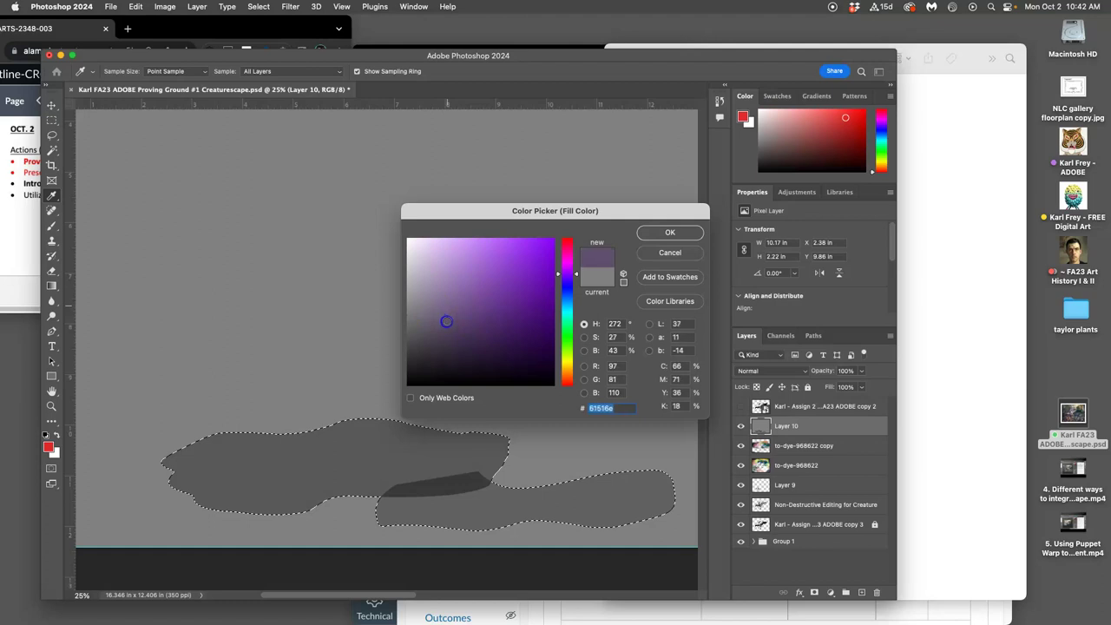
pyautogui.click(677, 233)
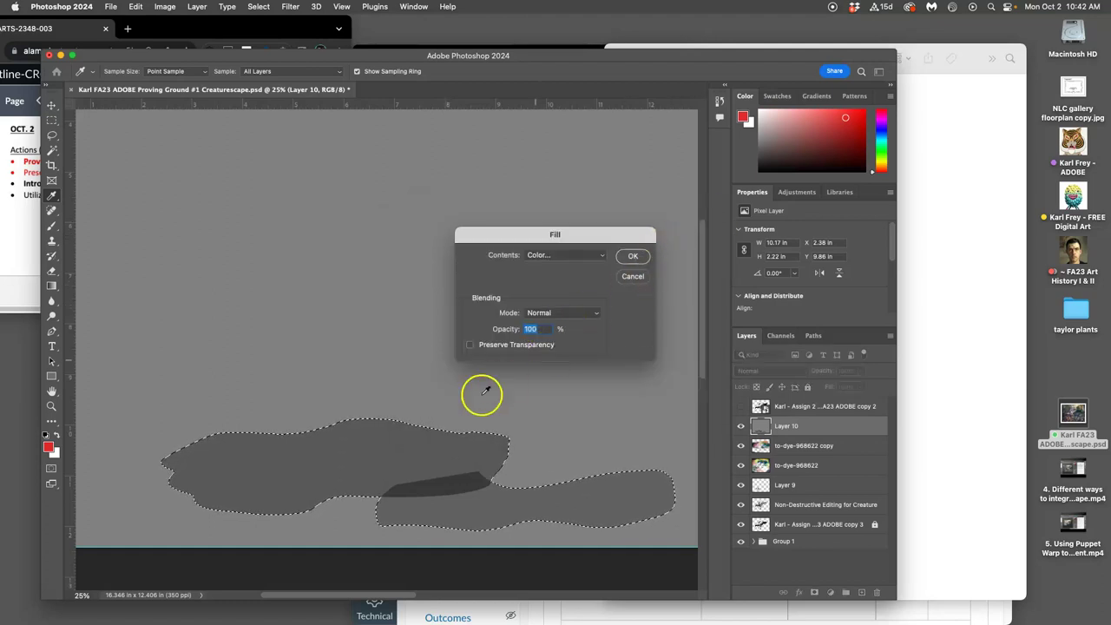
pyautogui.click(631, 258)
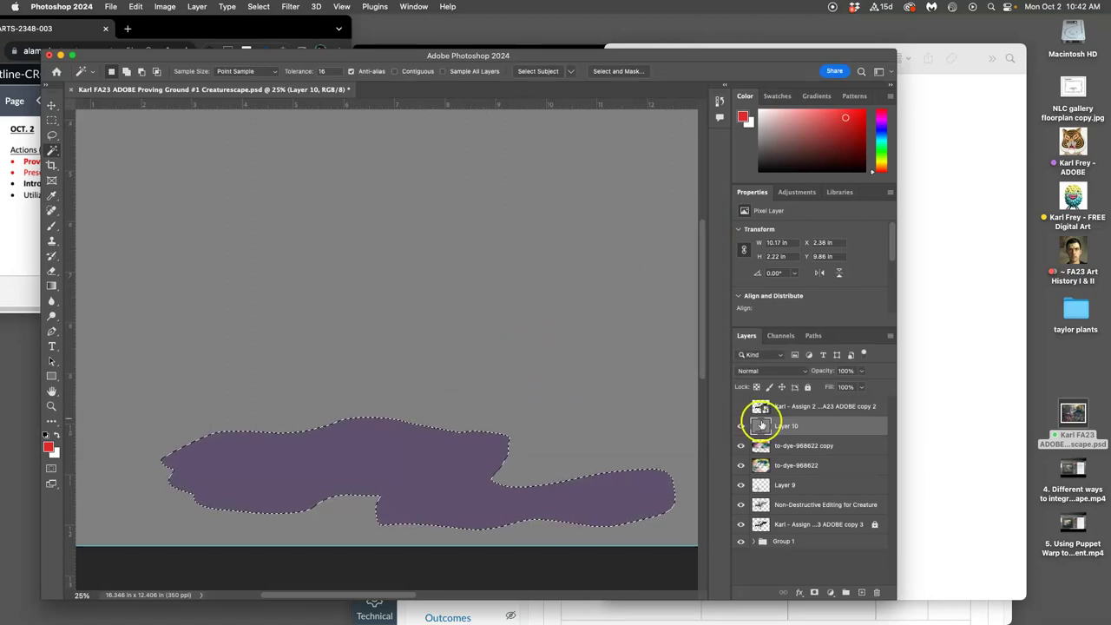
pyautogui.click(755, 370)
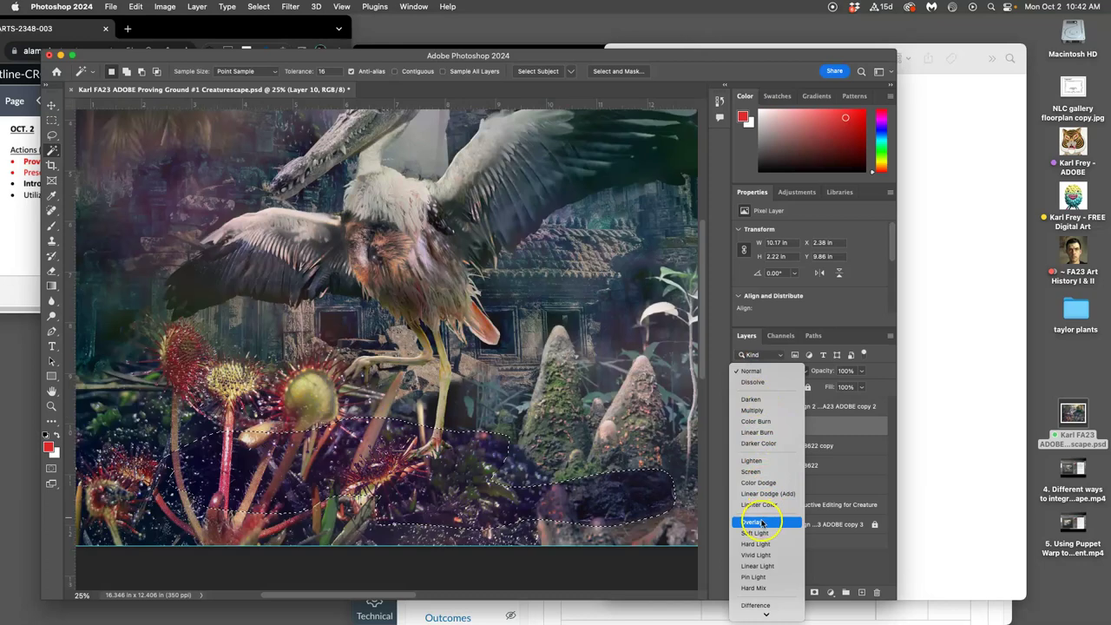
pyautogui.click(761, 522)
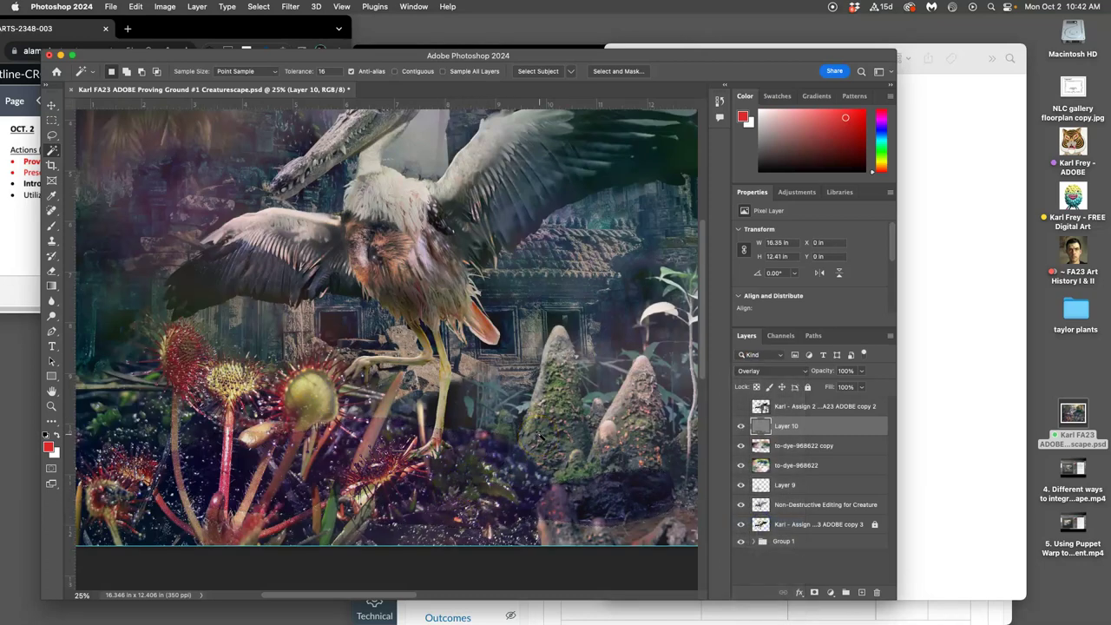
# Erase parts of the purple shadow around the red plants and along the foreground with the Eraser at 100% opacity.
pyautogui.hscroll(2, 540, 437)
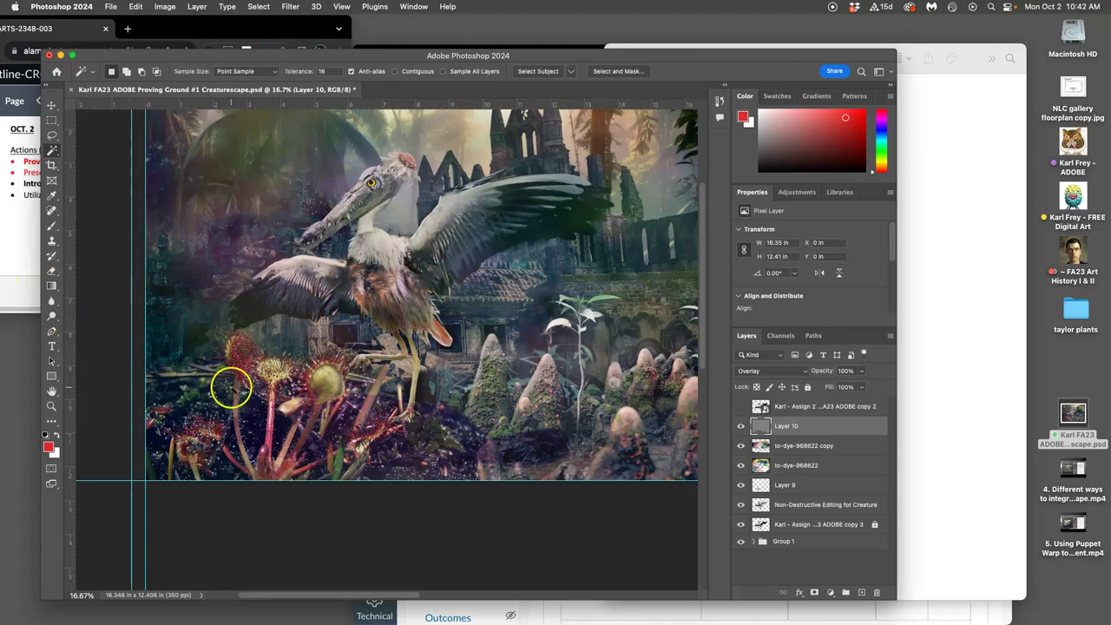
pyautogui.click(52, 271)
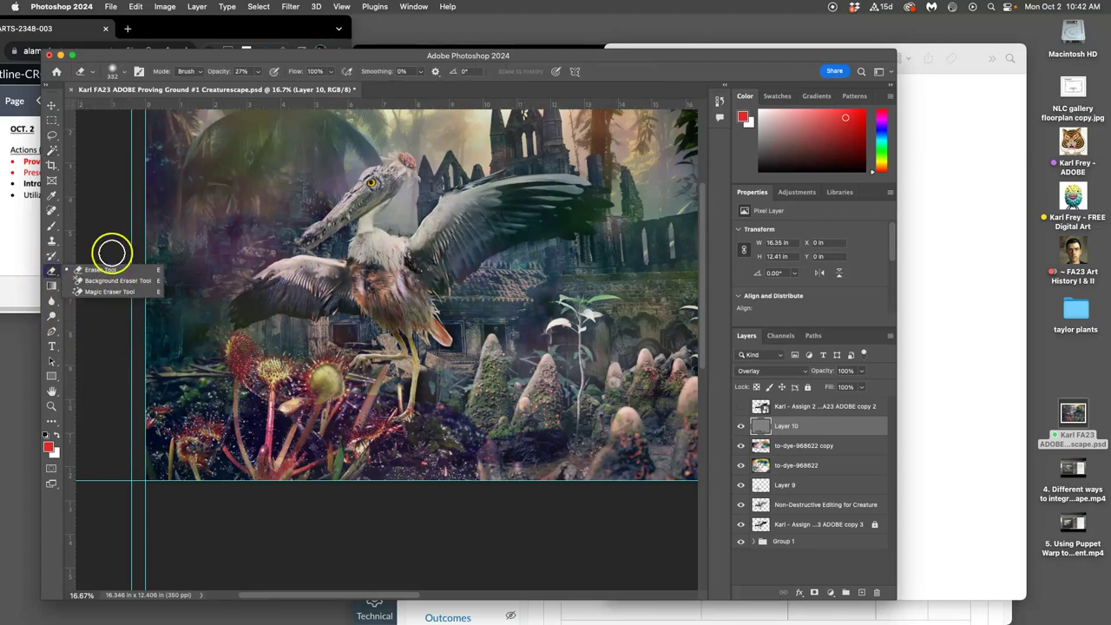
pyautogui.click(257, 73)
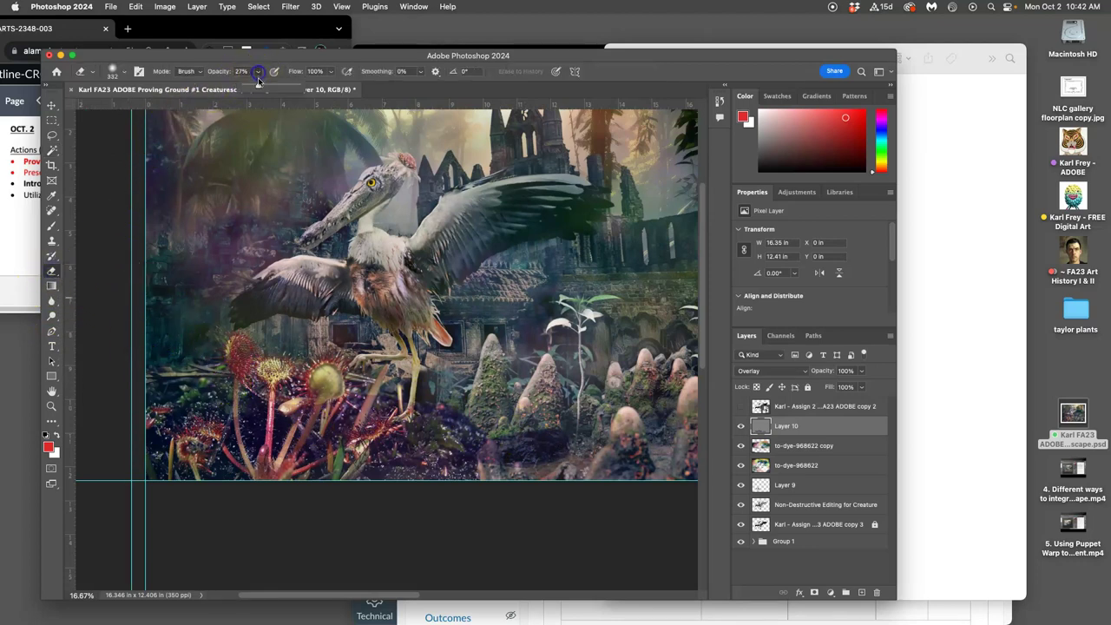
pyautogui.moveTo(289, 90); pyautogui.dragTo(292, 88)
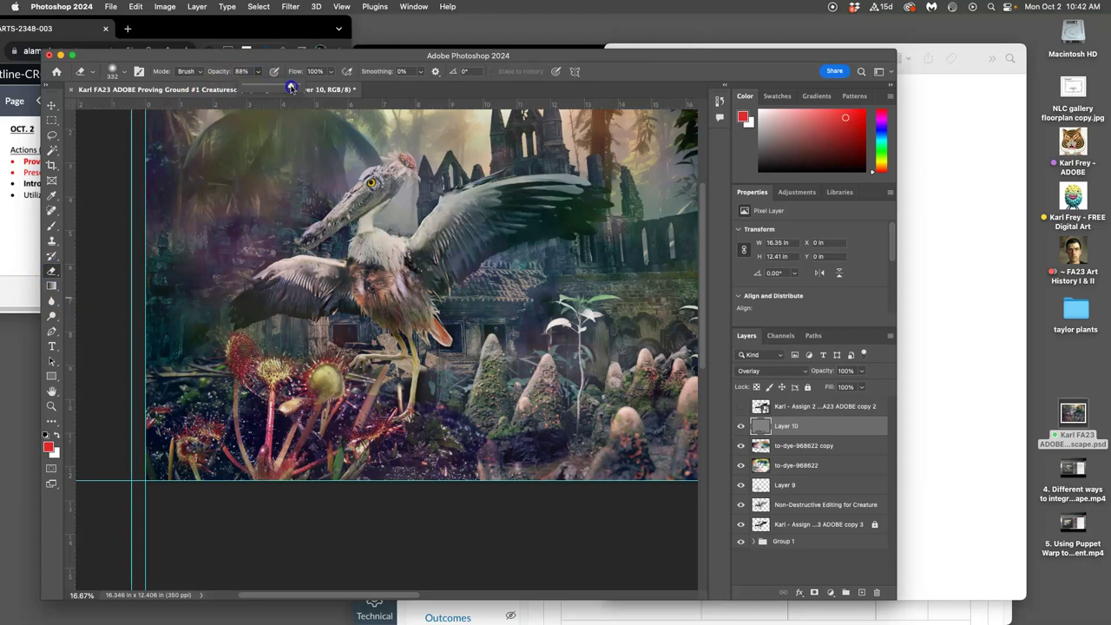
pyautogui.click(559, 446)
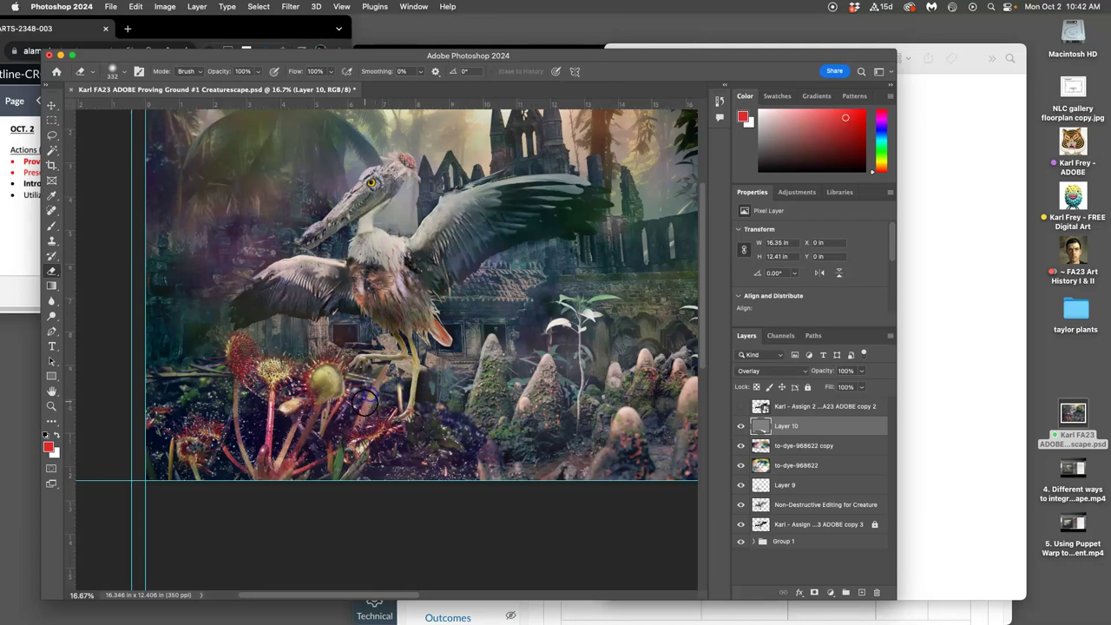
pyautogui.moveTo(356, 390)
pyautogui.mouseDown()
pyautogui.moveTo(317, 397)
pyautogui.moveTo(298, 431)
pyautogui.moveTo(249, 392)
pyautogui.mouseUp()
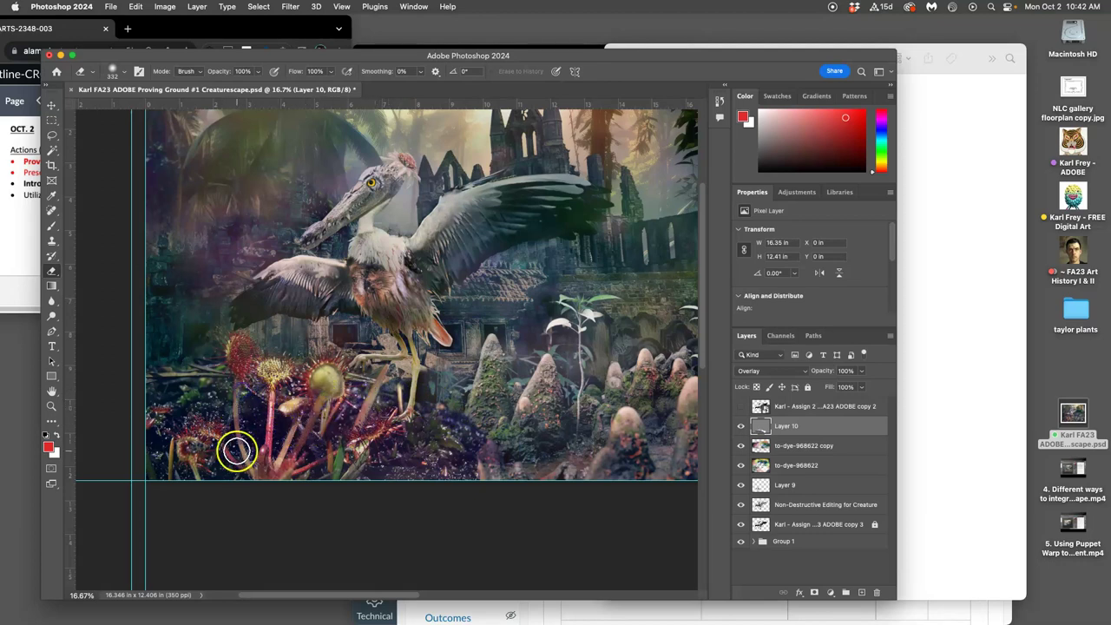
pyautogui.moveTo(227, 435)
pyautogui.mouseDown()
pyautogui.moveTo(265, 455)
pyautogui.moveTo(268, 413)
pyautogui.moveTo(266, 446)
pyautogui.moveTo(302, 465)
pyautogui.moveTo(350, 451)
pyautogui.moveTo(601, 452)
pyautogui.moveTo(433, 456)
pyautogui.moveTo(366, 480)
pyautogui.moveTo(431, 474)
pyautogui.mouseUp()
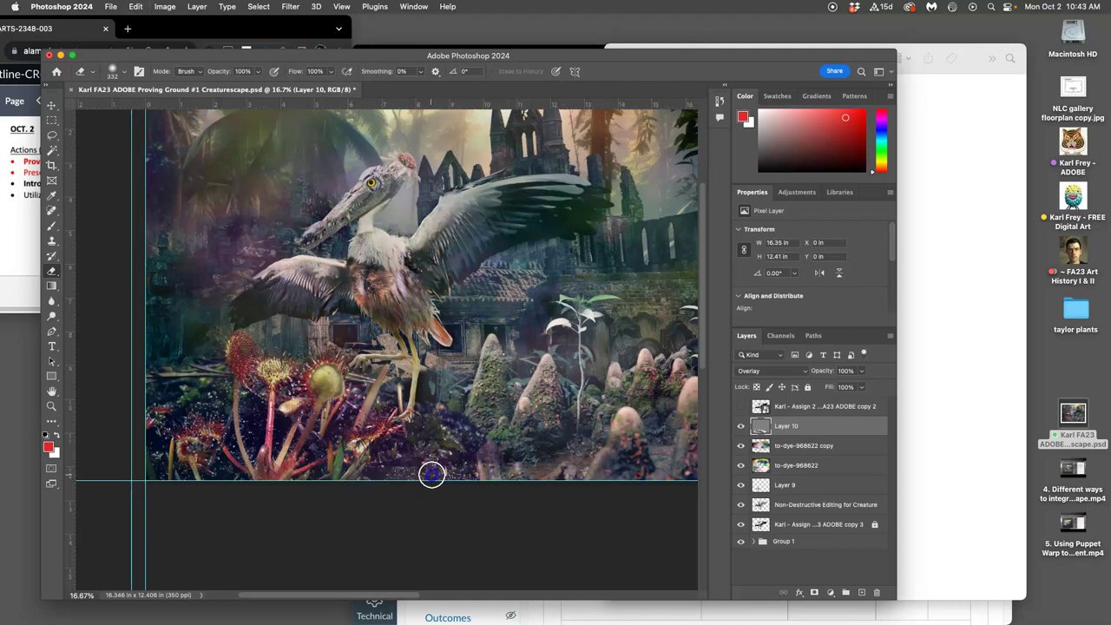
pyautogui.moveTo(496, 454)
pyautogui.mouseDown()
pyautogui.moveTo(470, 417)
pyautogui.moveTo(562, 376)
pyautogui.moveTo(515, 382)
pyautogui.mouseUp()
# Lower Layer 10's opacity to 88% and compare the composite with the layer hidden and shown.
pyautogui.press('super+minus')
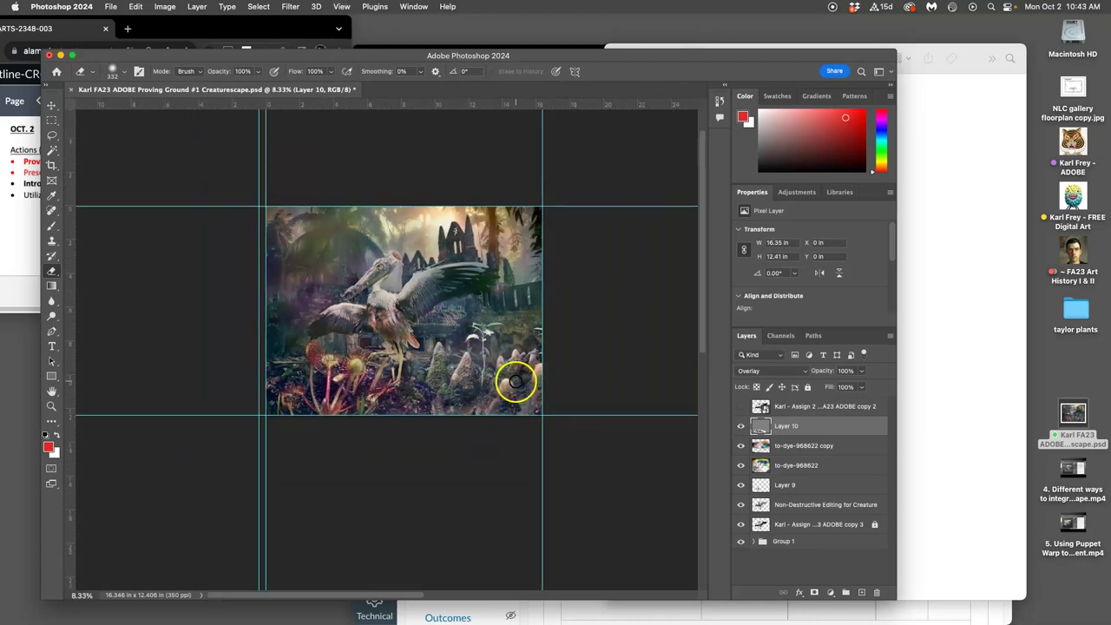
pyautogui.scroll(2, 515, 381)
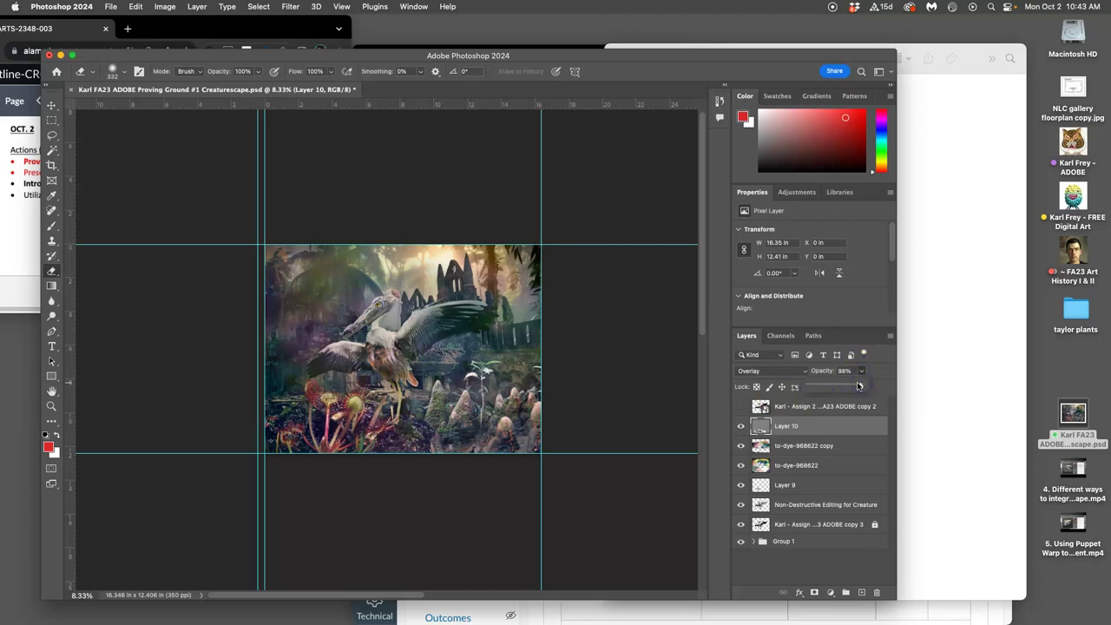
pyautogui.click(741, 426)
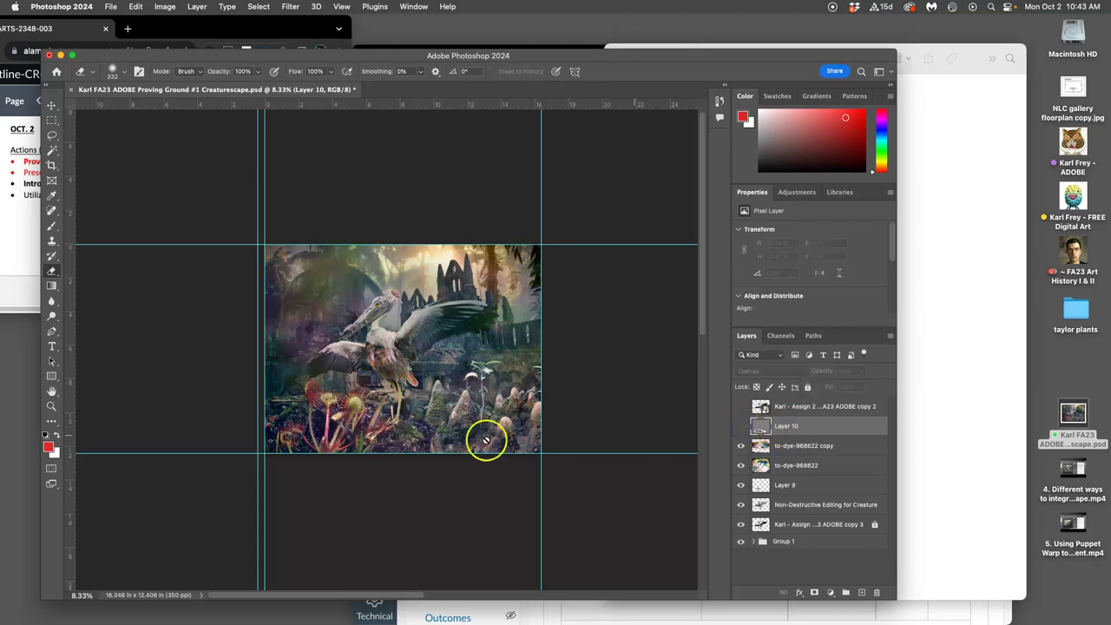
pyautogui.click(741, 426)
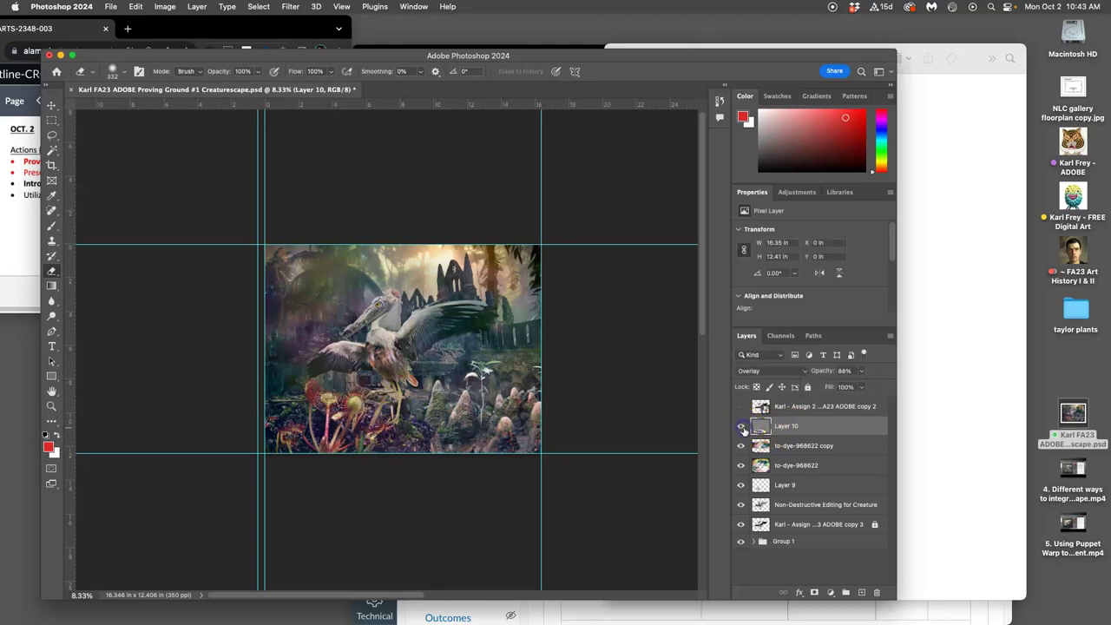
# Try Layer 10 directly below both to-dye-968622 layers, comparing the composite with it hidden and shown.
pyautogui.press('super+equal')
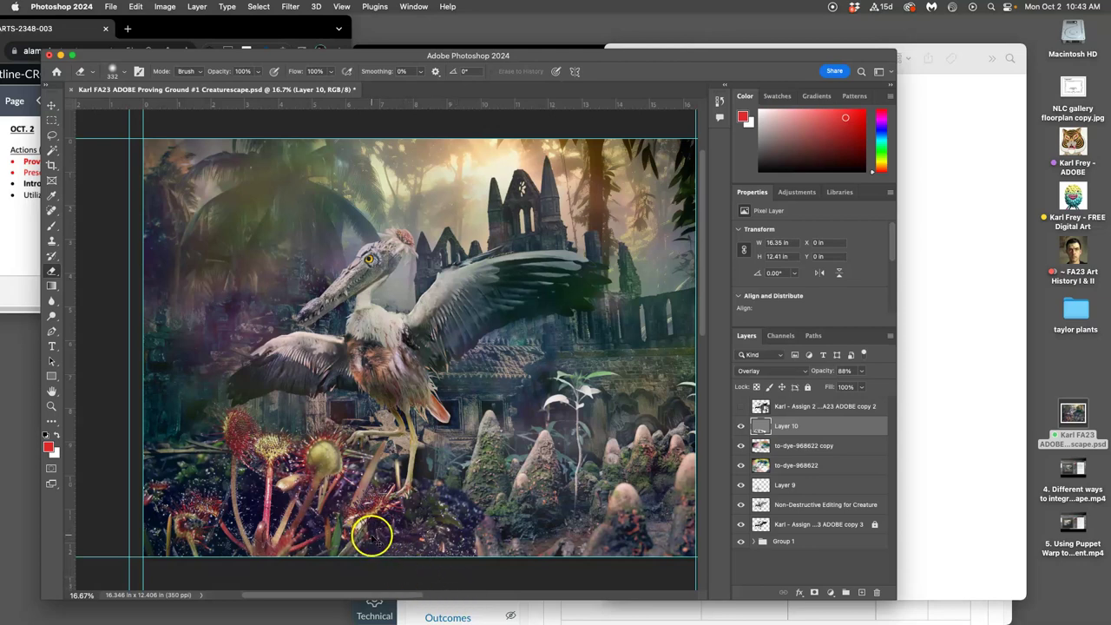
pyautogui.click(748, 408)
pyautogui.moveTo(796, 426); pyautogui.dragTo(798, 467)
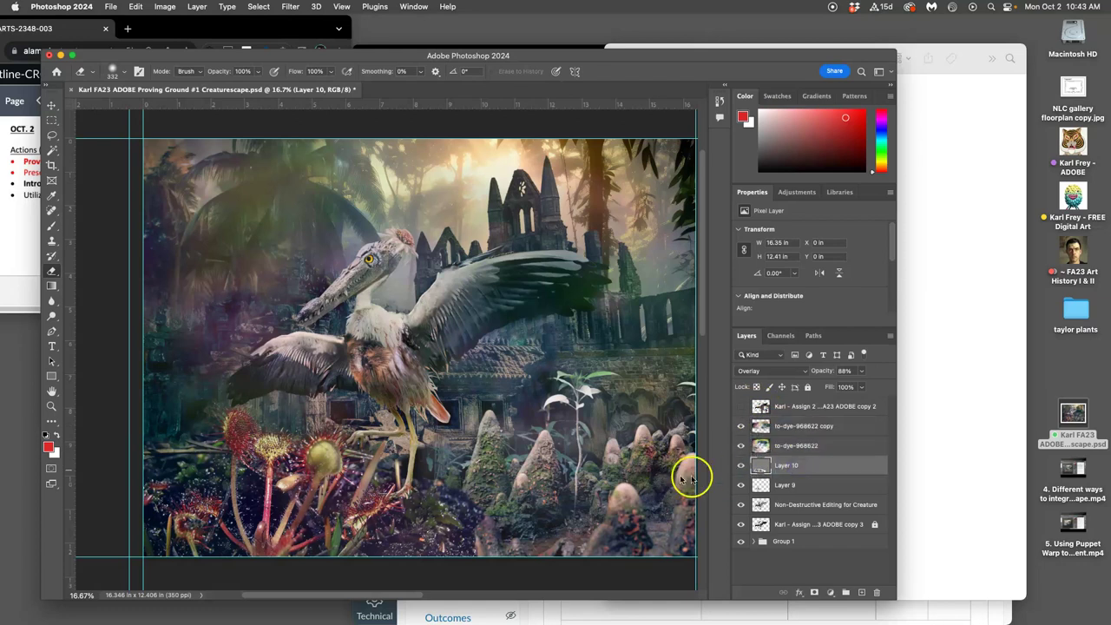
pyautogui.click(741, 465)
pyautogui.click(741, 465)
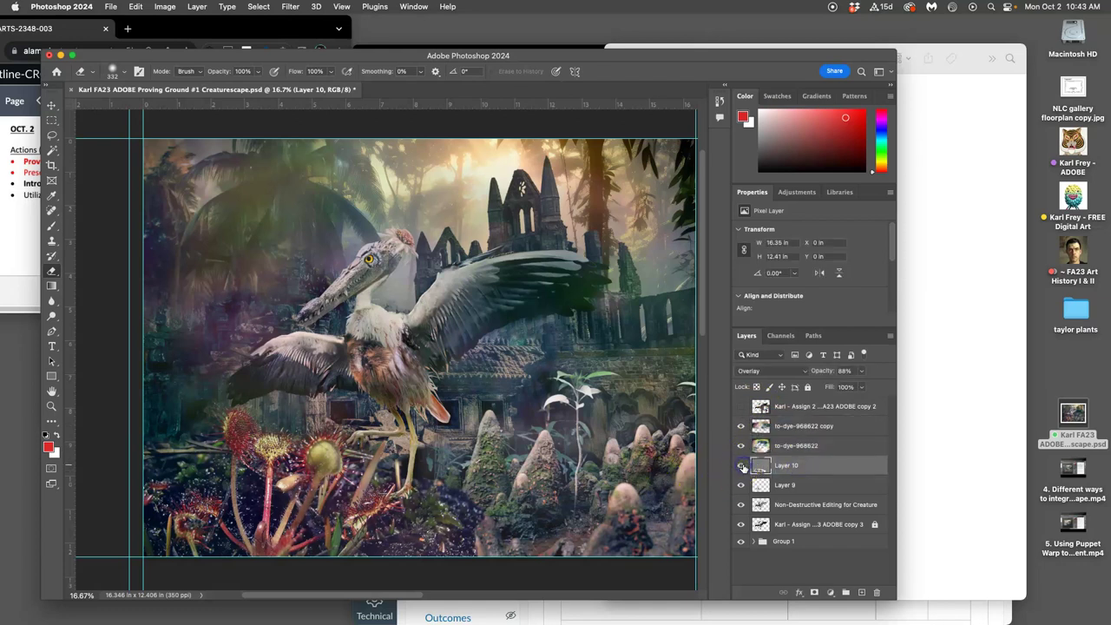
# Move Layer 10 between the to-dye-968622 copy and to-dye-968622 layers and compare the composite with it hidden and shown.
pyautogui.moveTo(784, 465); pyautogui.dragTo(787, 429)
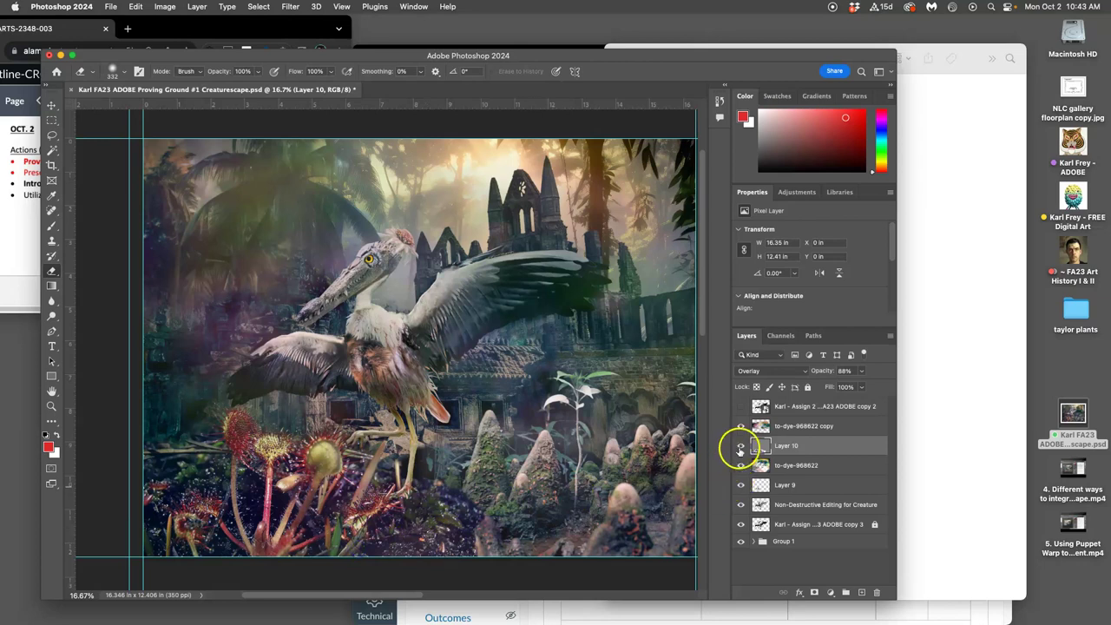
pyautogui.click(740, 445)
pyautogui.click(740, 446)
pyautogui.moveTo(290, 482)
pyautogui.mouseDown()
pyautogui.moveTo(237, 485)
pyautogui.moveTo(258, 490)
pyautogui.moveTo(240, 494)
pyautogui.moveTo(227, 527)
pyautogui.moveTo(412, 482)
pyautogui.moveTo(572, 470)
pyautogui.moveTo(536, 487)
pyautogui.moveTo(574, 500)
pyautogui.moveTo(514, 515)
pyautogui.moveTo(448, 514)
pyautogui.moveTo(594, 528)
pyautogui.mouseUp()
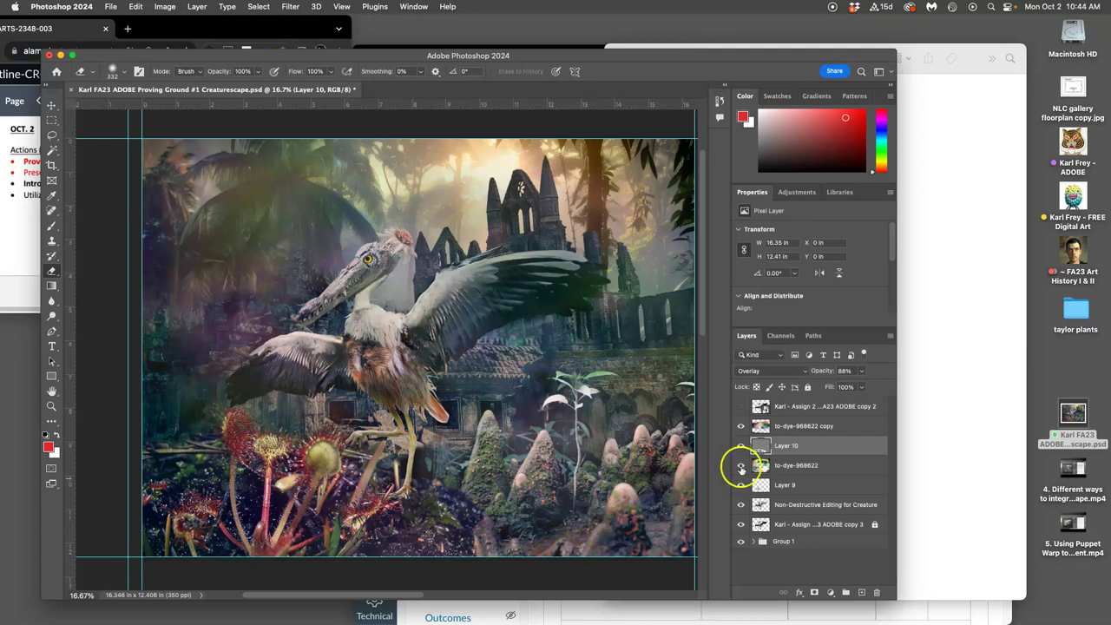
# Set Layer 10's blend mode to Normal to examine its painted gray, with the top creature copy shown over it.
pyautogui.press('super+minus')
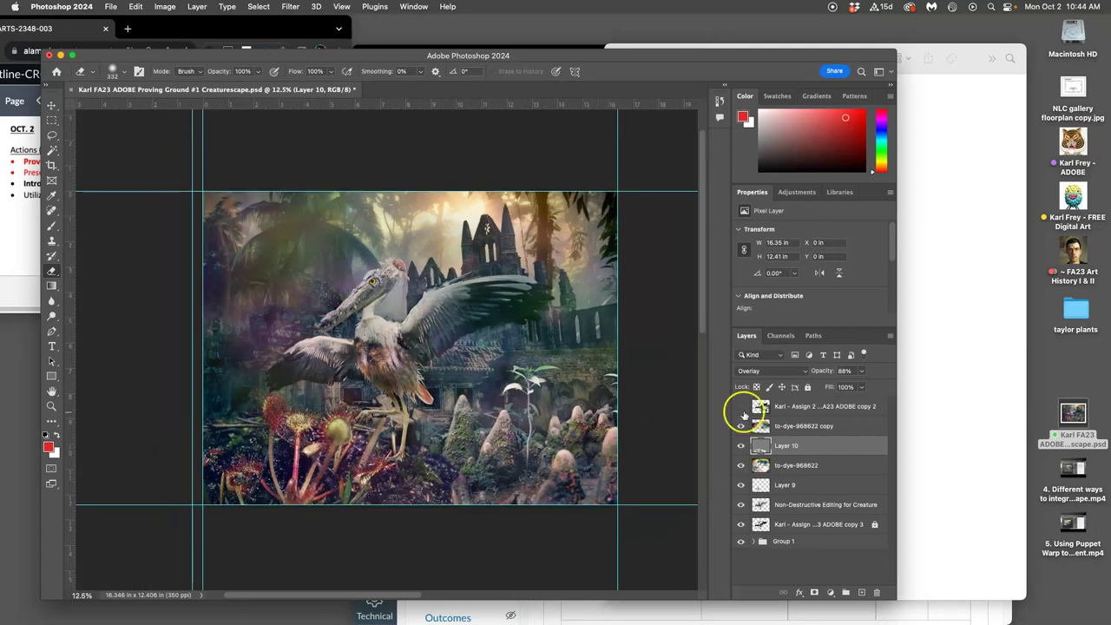
pyautogui.click(757, 370)
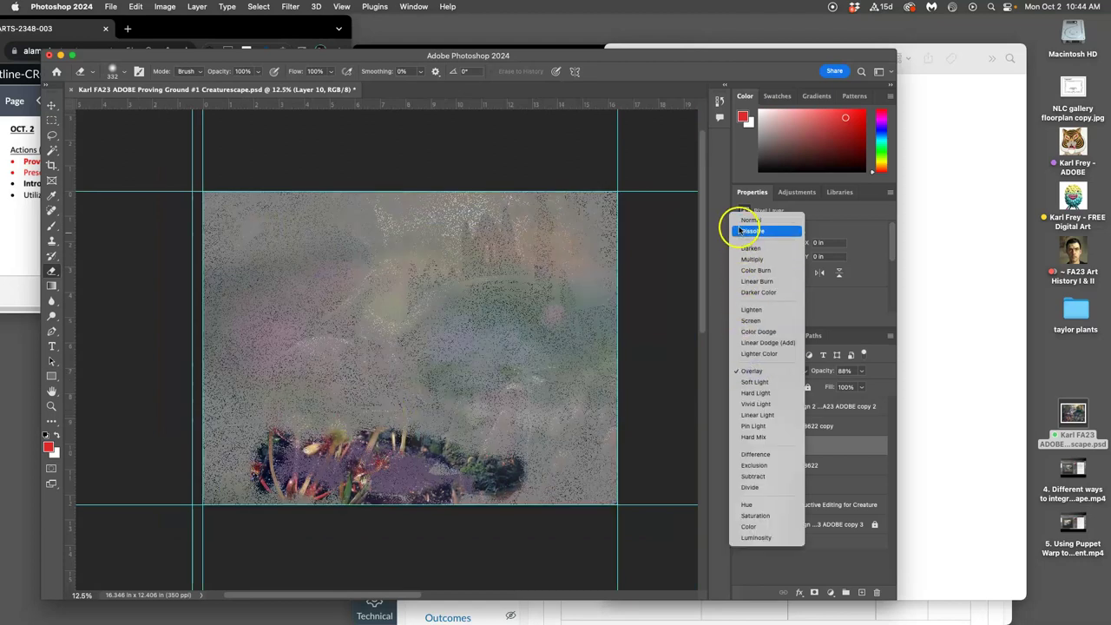
pyautogui.click(743, 219)
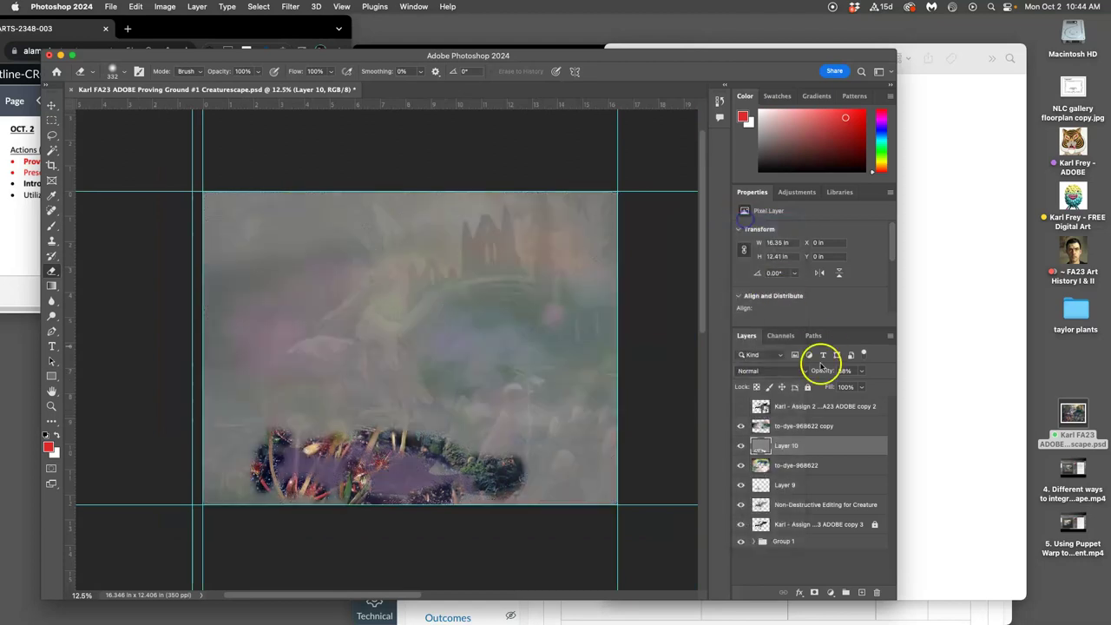
pyautogui.click(741, 406)
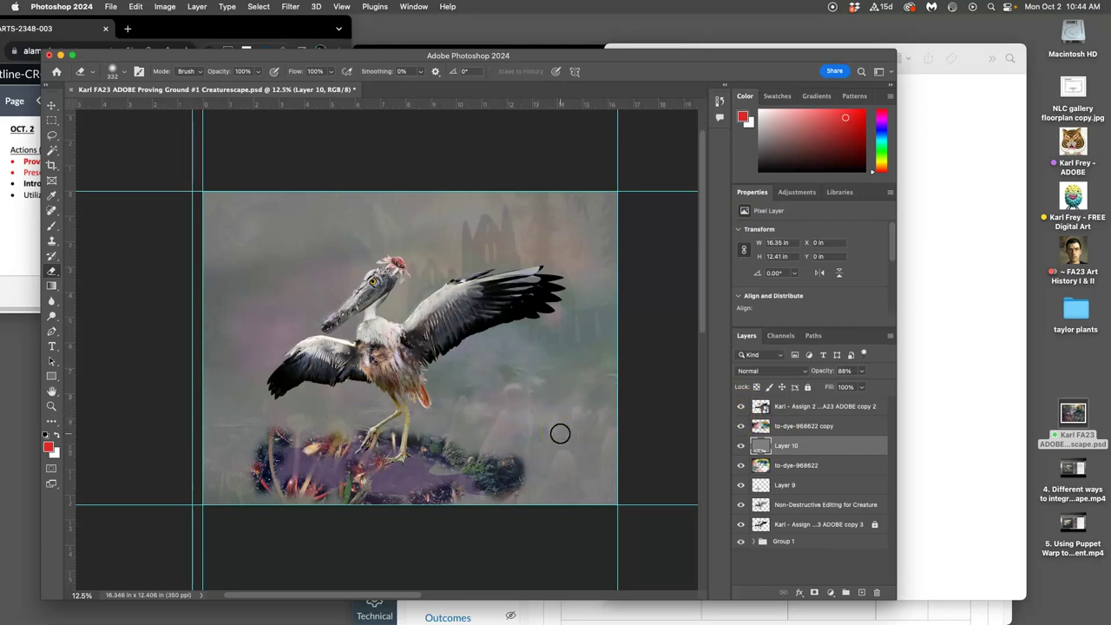
pyautogui.moveTo(560, 433)
pyautogui.mouseDown()
pyautogui.moveTo(491, 424)
pyautogui.moveTo(390, 471)
pyautogui.mouseUp()
# Set the Non-Destructive Editing for Creature layer to Normal and check it with the creature layers above and below hidden.
pyautogui.click(769, 511)
pyautogui.click(759, 371)
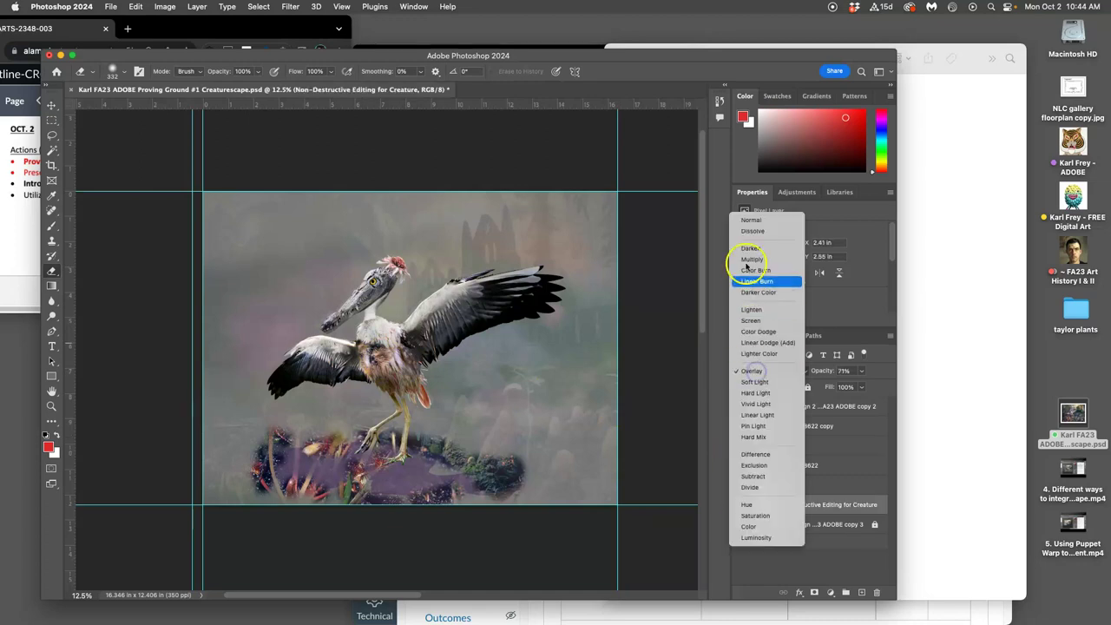
pyautogui.click(751, 219)
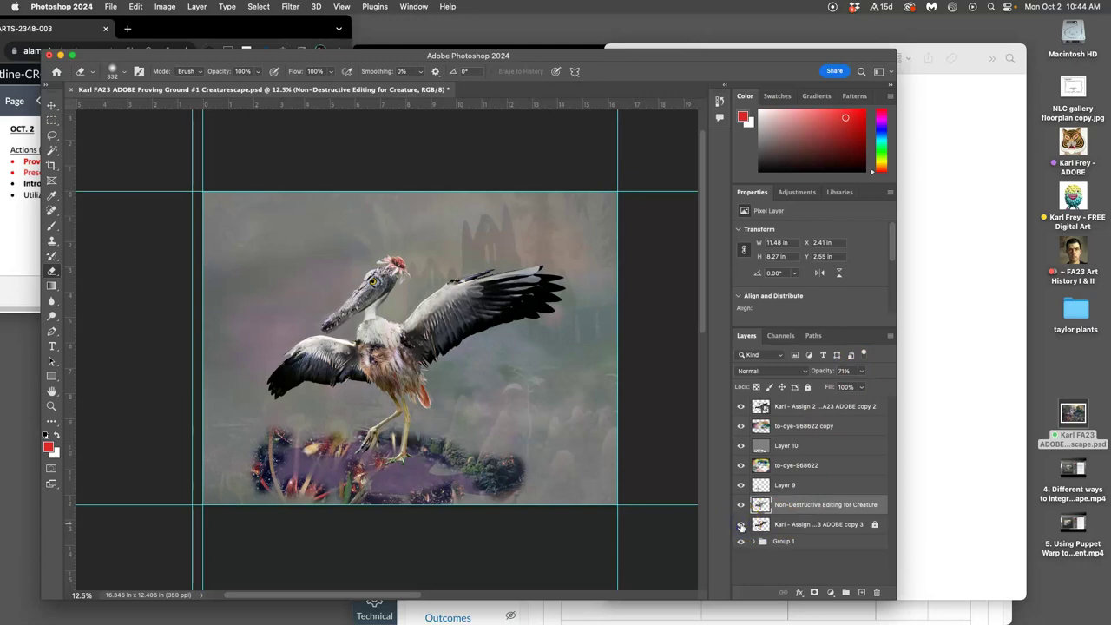
pyautogui.click(742, 526)
pyautogui.click(740, 405)
pyautogui.click(743, 488)
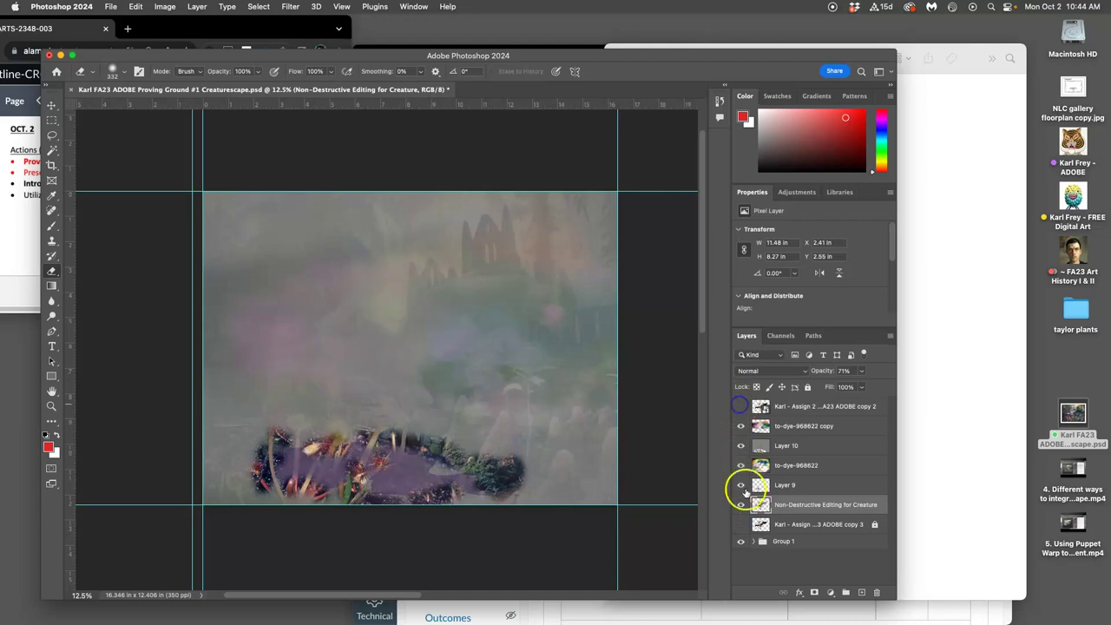
pyautogui.click(741, 446)
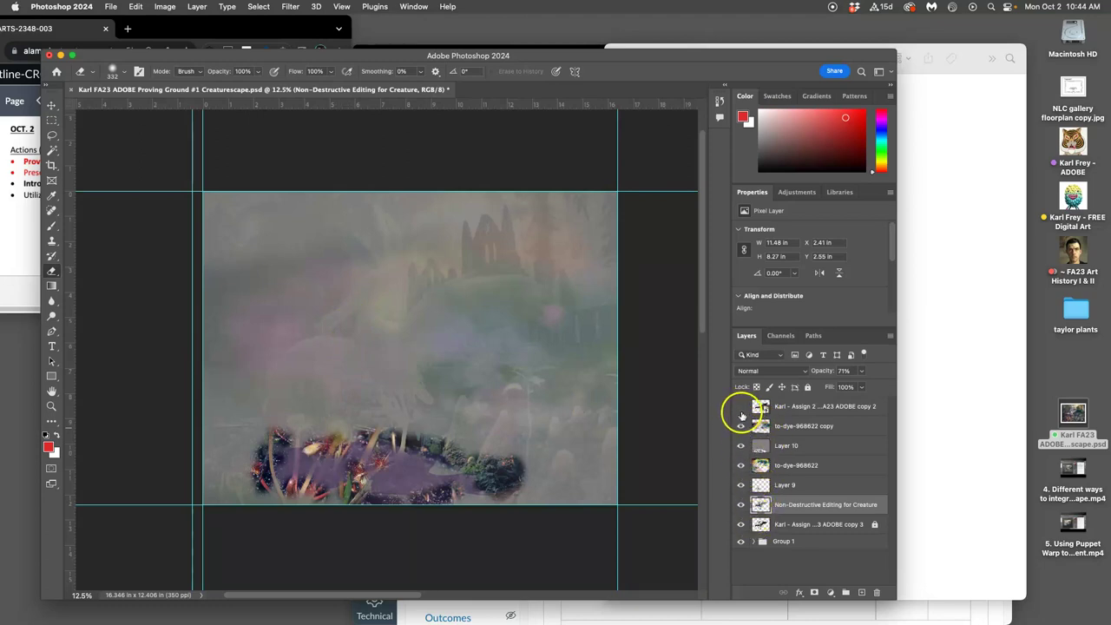
# Restore the Overlay blend mode on the Non-Destructive Editing for Creature layer and on Layer 10.
pyautogui.click(772, 371)
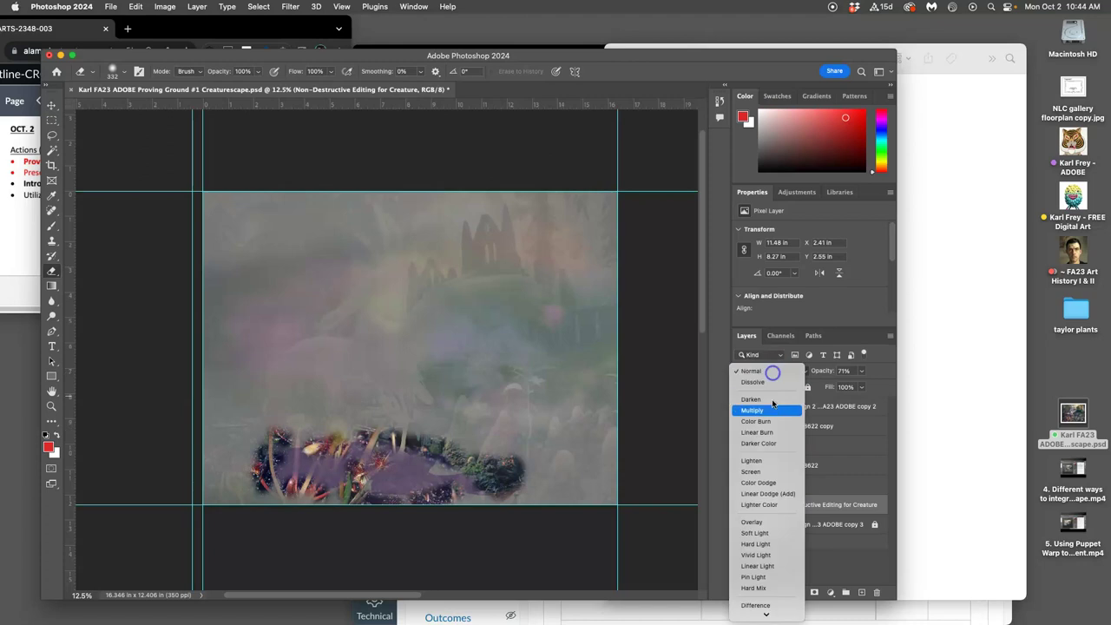
pyautogui.click(769, 522)
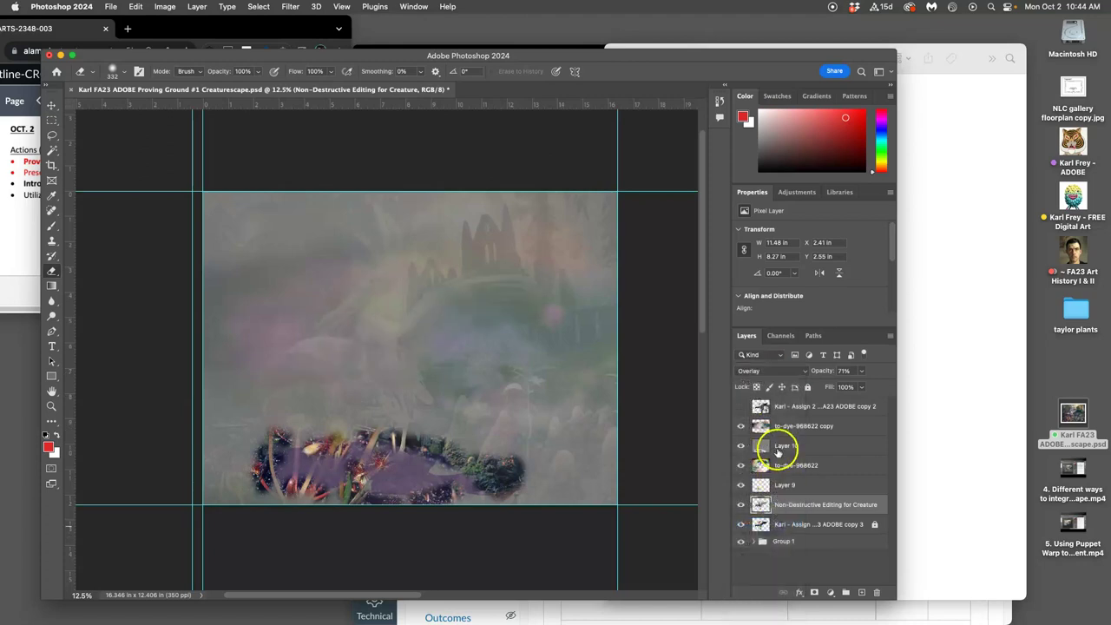
pyautogui.click(778, 447)
pyautogui.click(762, 371)
pyautogui.click(772, 523)
# Compare the composite with the locked creature layer hidden and shown, and with the top creature copy shown and hidden.
pyautogui.click(741, 524)
pyautogui.click(741, 524)
pyautogui.click(740, 405)
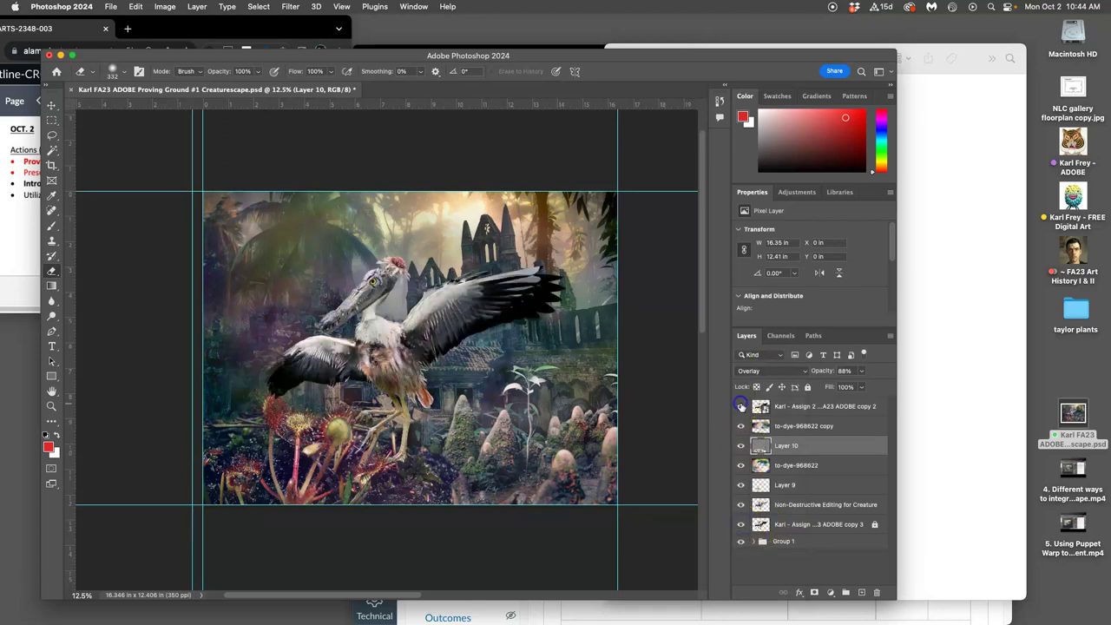
pyautogui.click(741, 405)
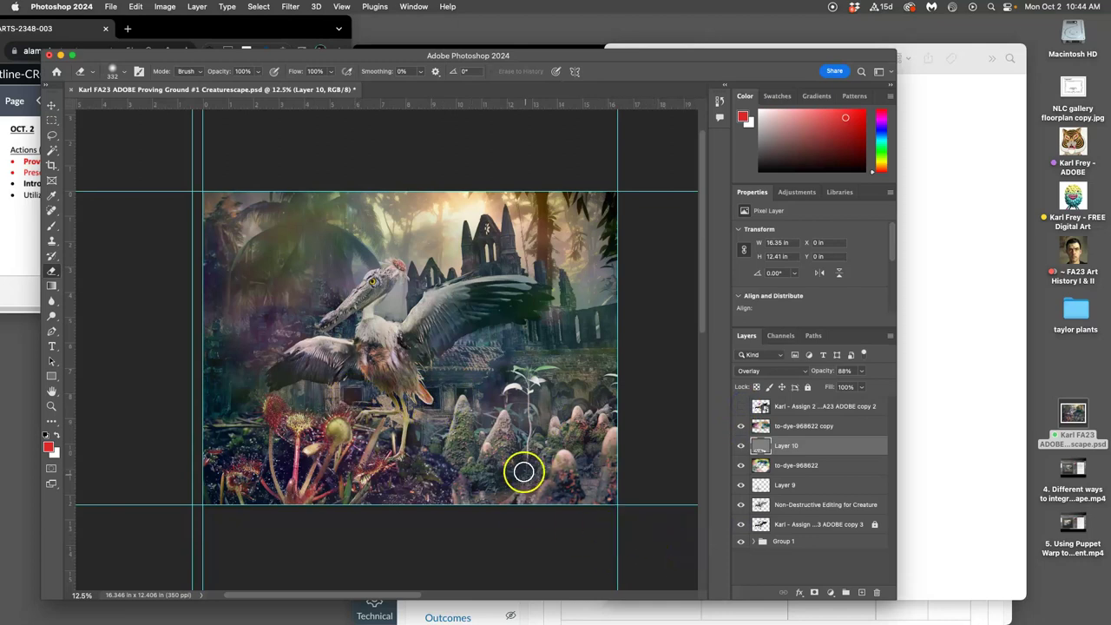
# Move Layer 10 directly above the to-dye-968622 copy layer.
pyautogui.press('super+equal')
pyautogui.press('super+equal')
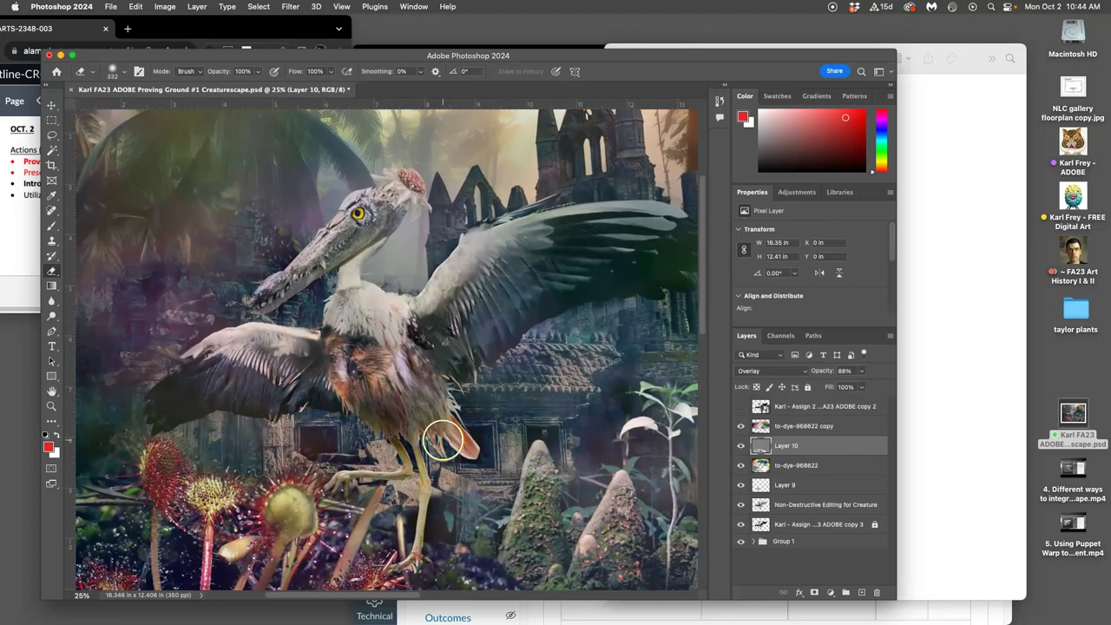
pyautogui.scroll(-5, 442, 442)
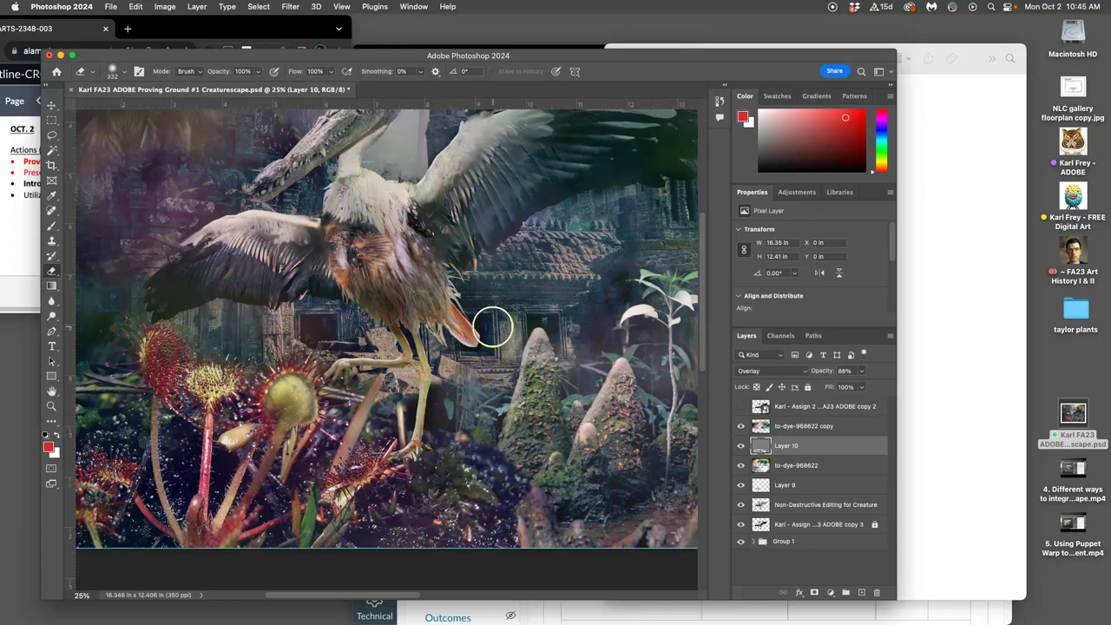
pyautogui.scroll(6, 444, 332)
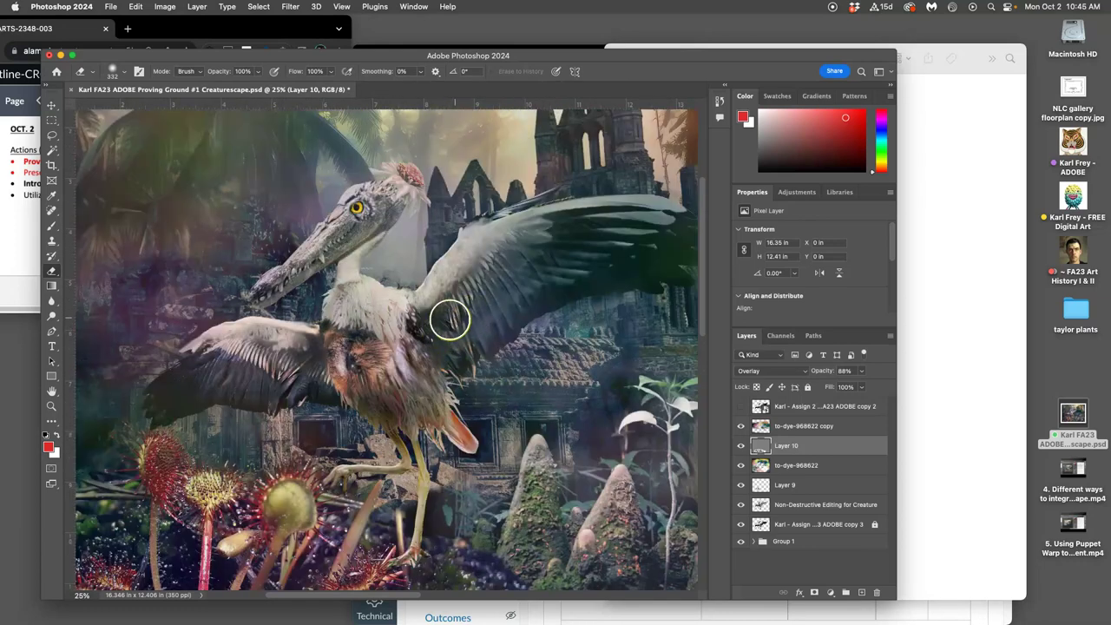
pyautogui.hscroll(3, 449, 321)
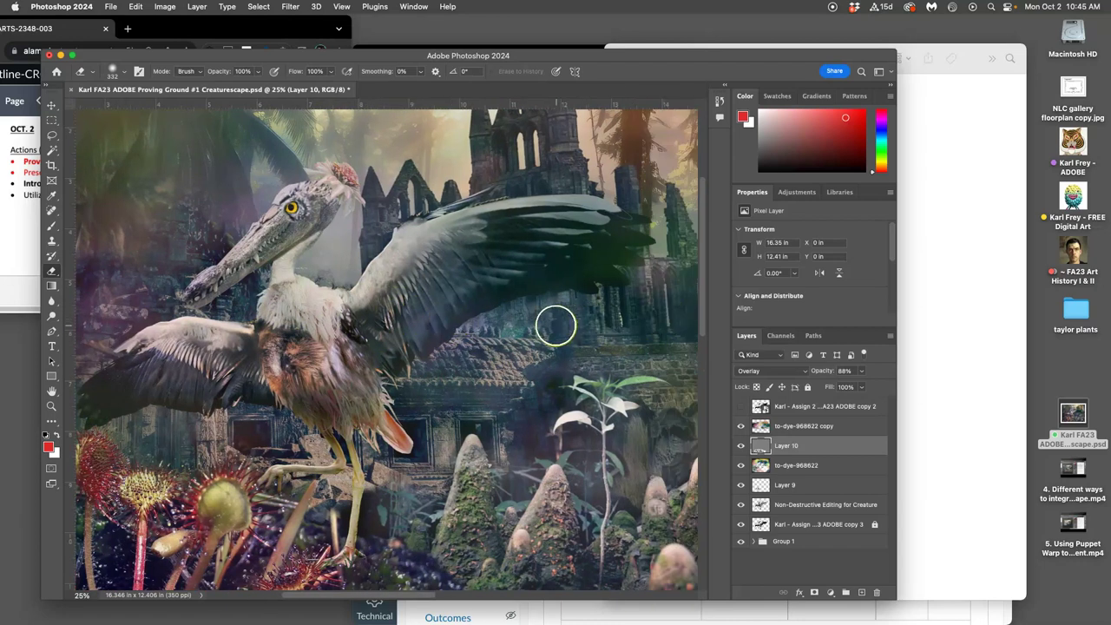
pyautogui.press('super+minus')
pyautogui.press('super+minus')
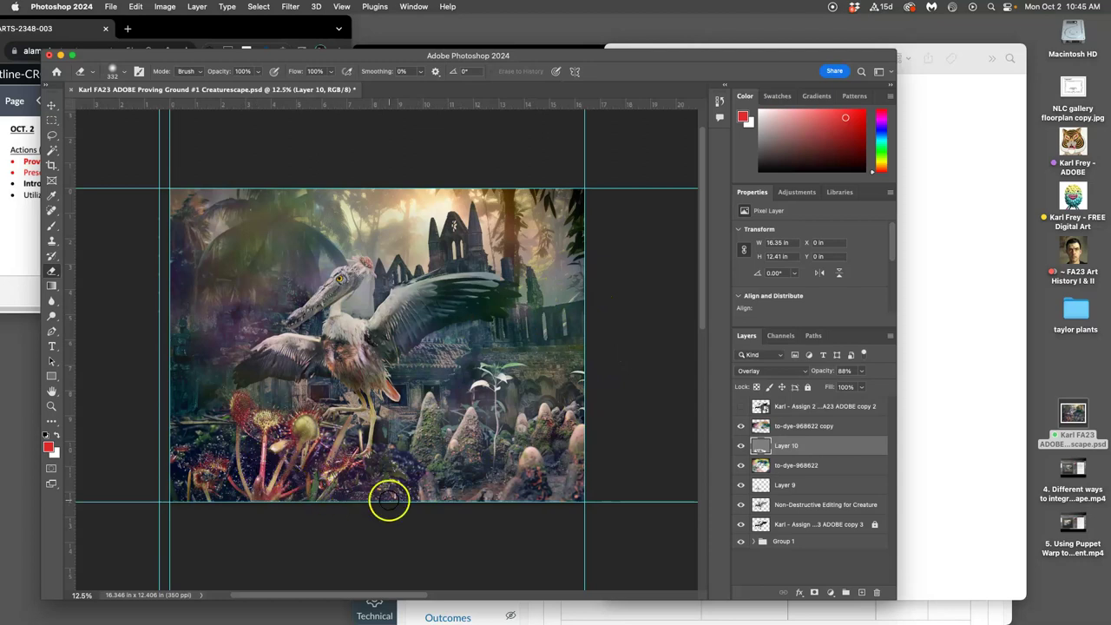
pyautogui.moveTo(784, 450); pyautogui.dragTo(789, 421)
pyautogui.click(782, 429)
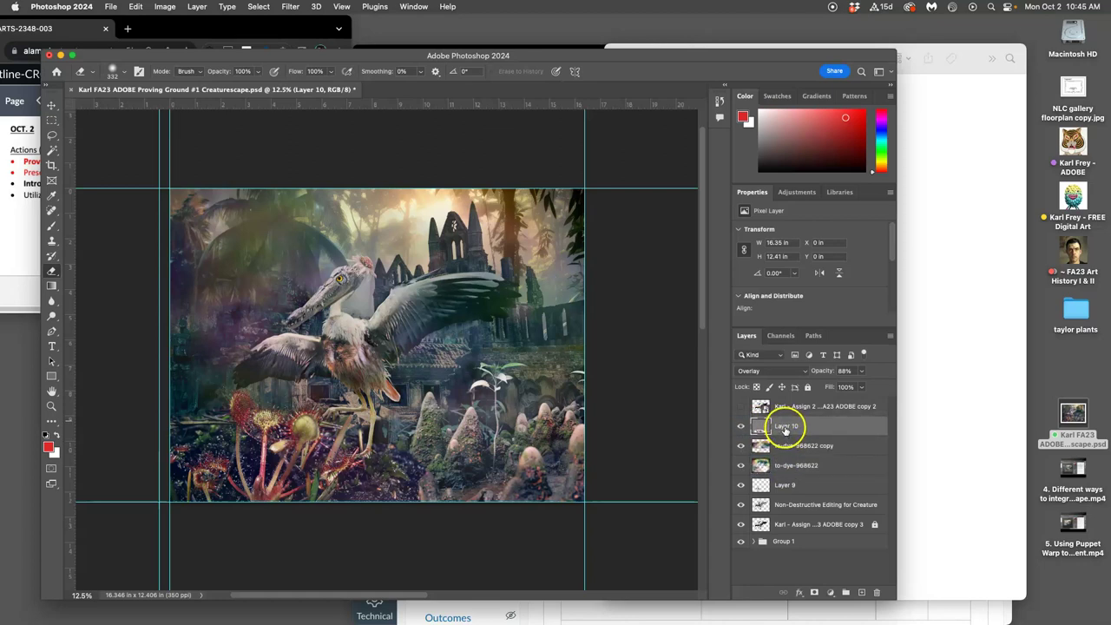
# Duplicate the locked creature layer and move the duplicate to the top of the layer stack.
pyautogui.click(790, 524)
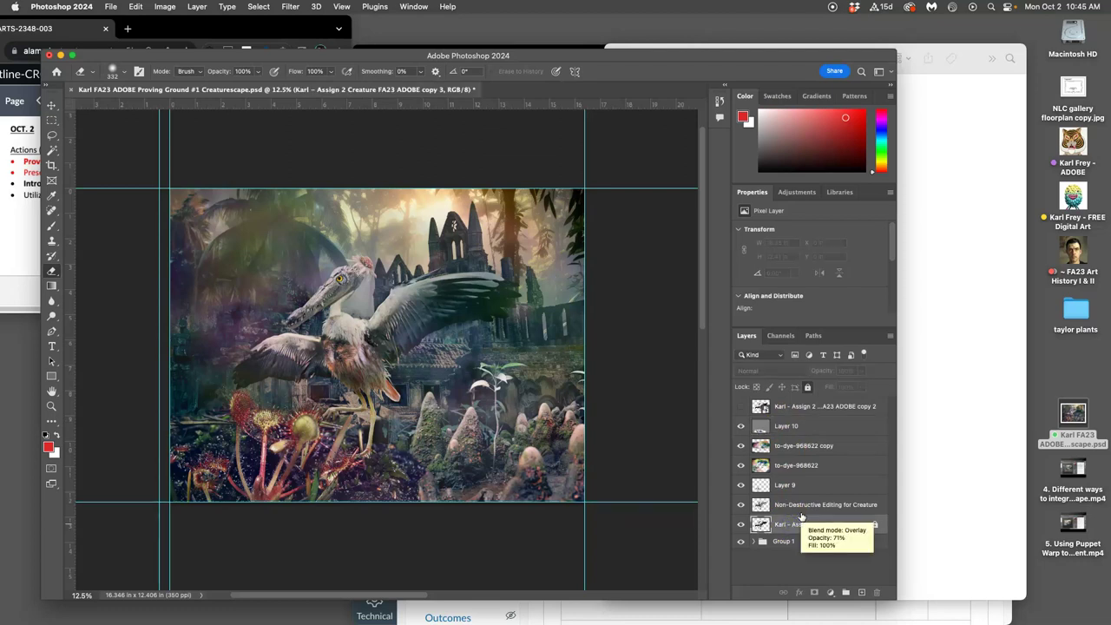
pyautogui.press('super+j')
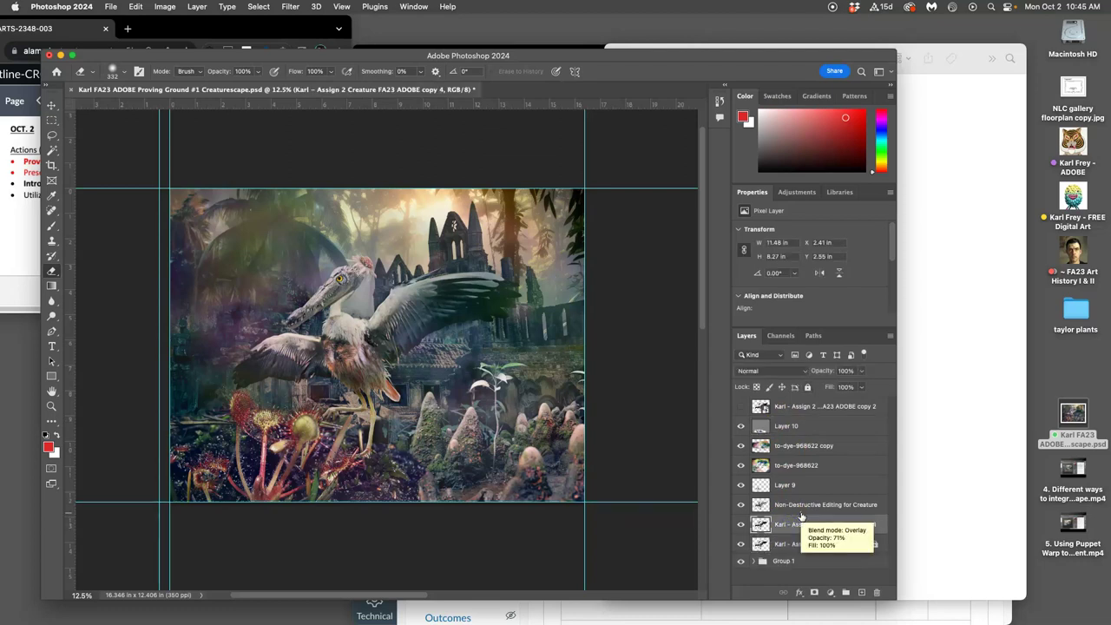
pyautogui.press('super+bracketright')
pyautogui.press('super+bracketright')
pyautogui.press('super+bracketright')
pyautogui.press('super+bracketright')
pyautogui.press('super+bracketright')
pyautogui.press('super+bracketright')
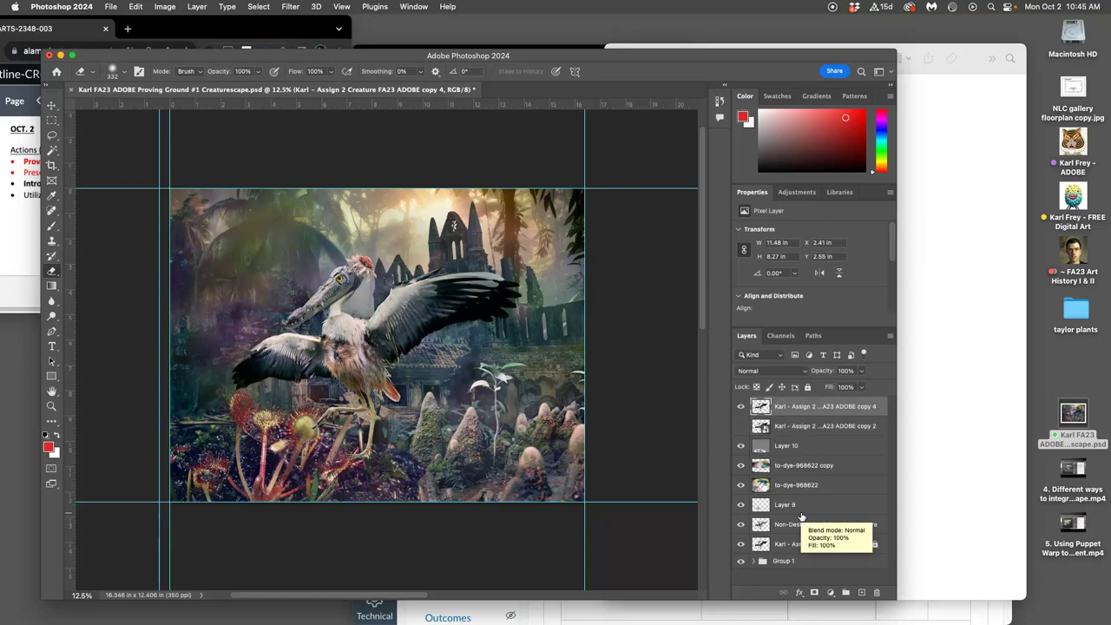
# Lower the creature duplicate's opacity to 26% and compare the composite with it hidden and shown.
pyautogui.click(807, 431)
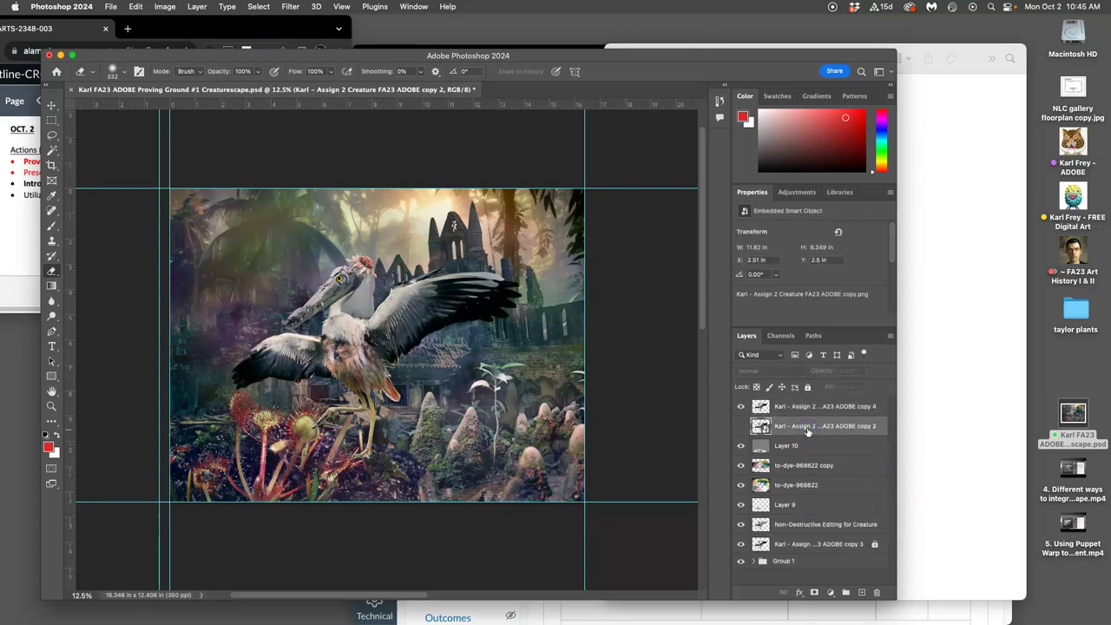
pyautogui.click(804, 406)
pyautogui.click(861, 370)
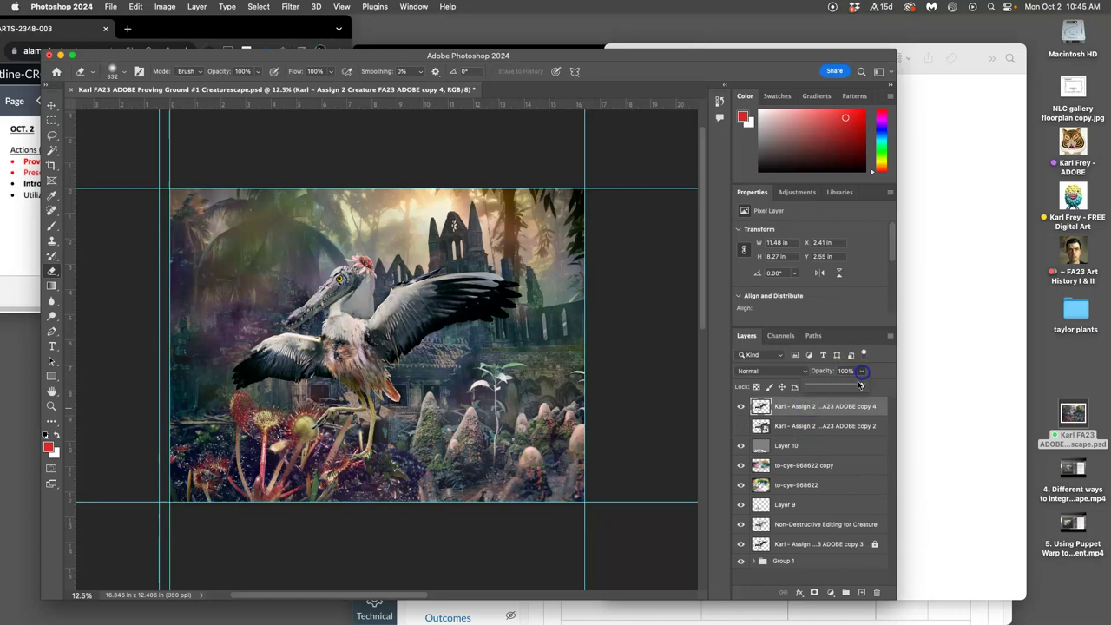
pyautogui.moveTo(853, 386); pyautogui.dragTo(807, 386)
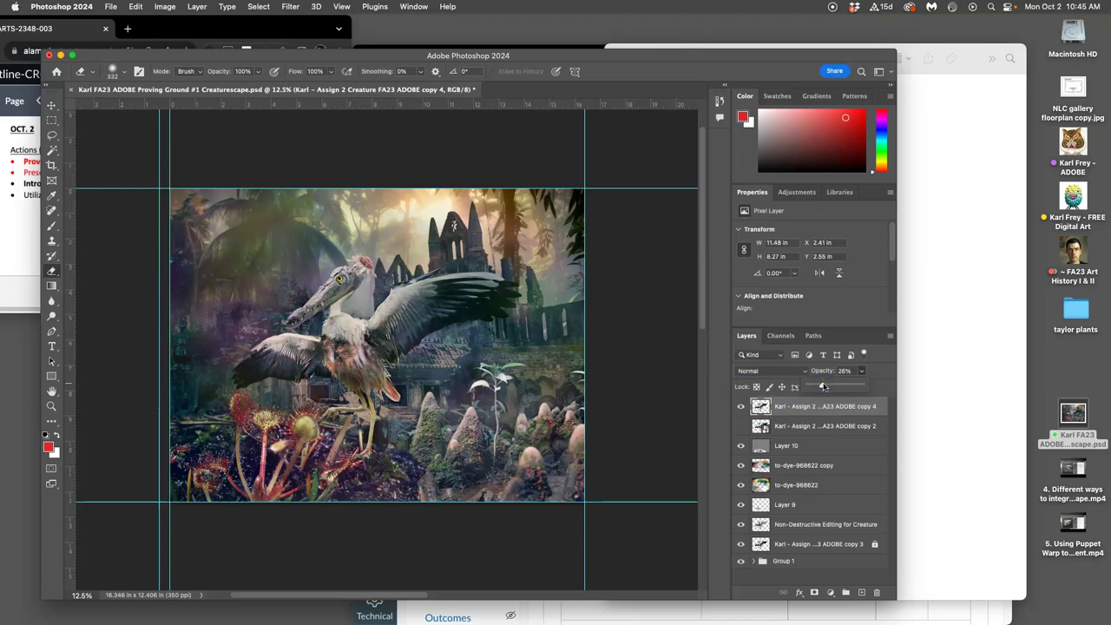
pyautogui.press('super+equal')
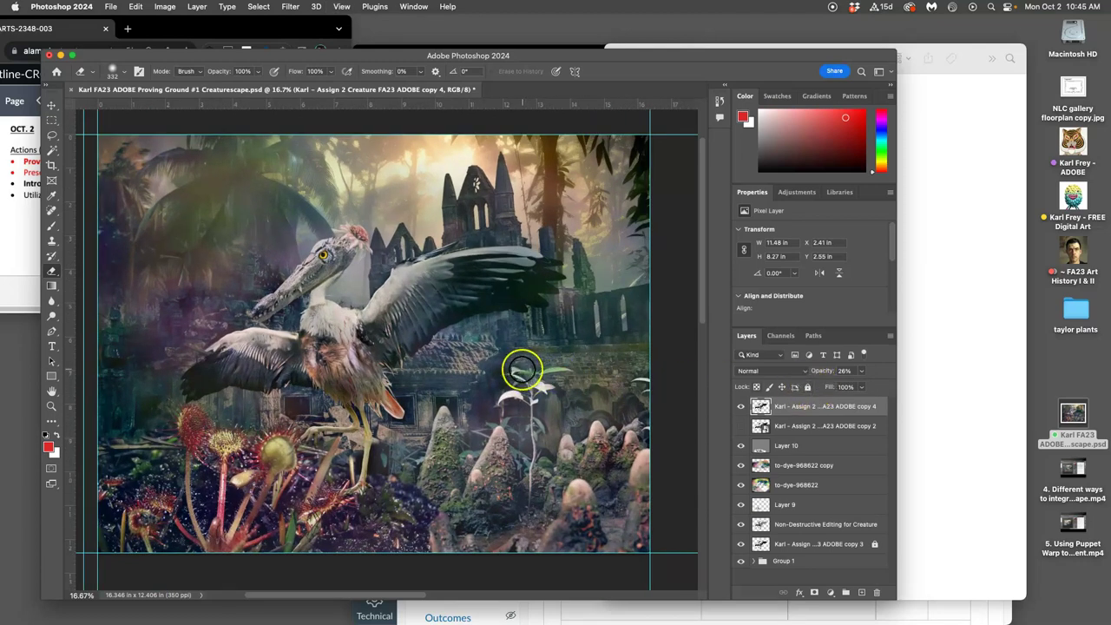
pyautogui.click(740, 406)
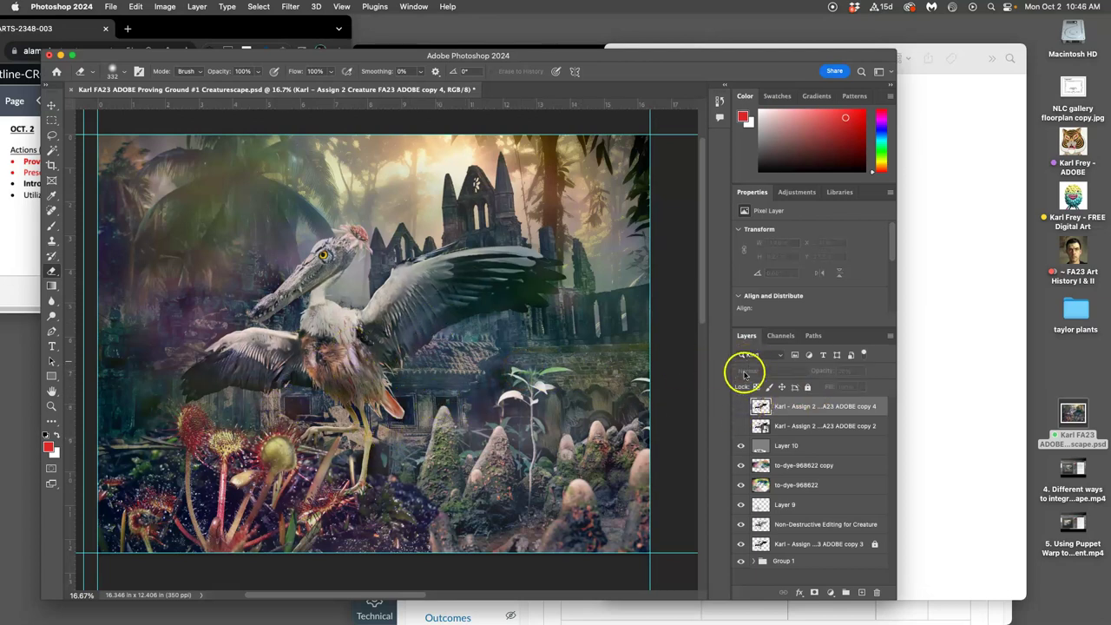
pyautogui.click(741, 406)
# Move the creature duplicate directly below Layer 10, set its opacity to 20%, and compare it hidden and shown.
pyautogui.moveTo(791, 408); pyautogui.dragTo(759, 444)
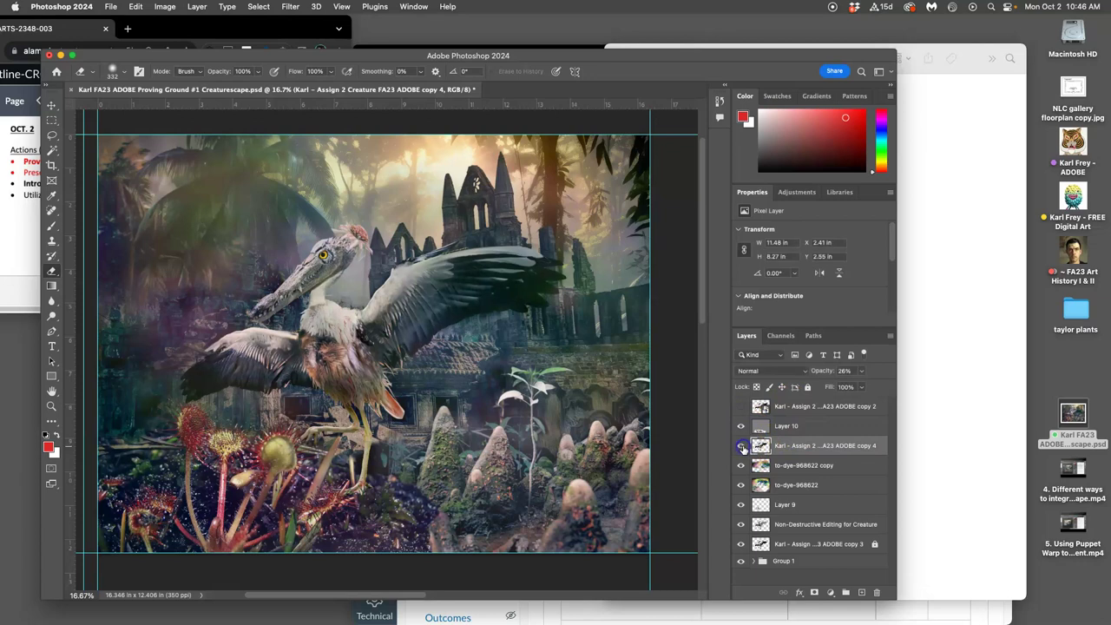
pyautogui.click(862, 370)
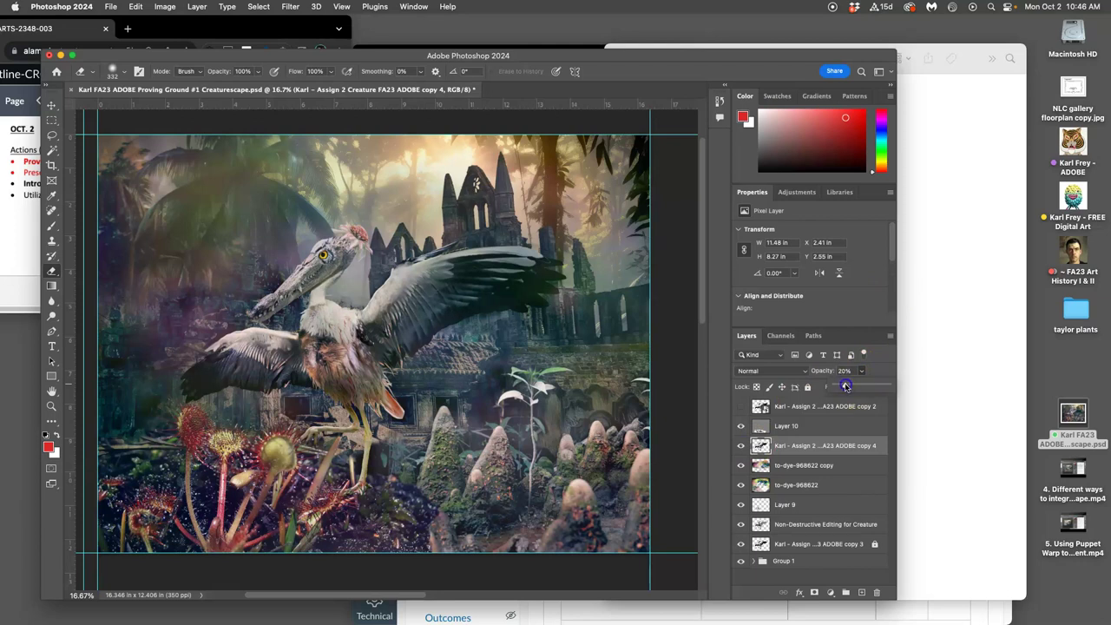
pyautogui.click(741, 446)
pyautogui.click(741, 446)
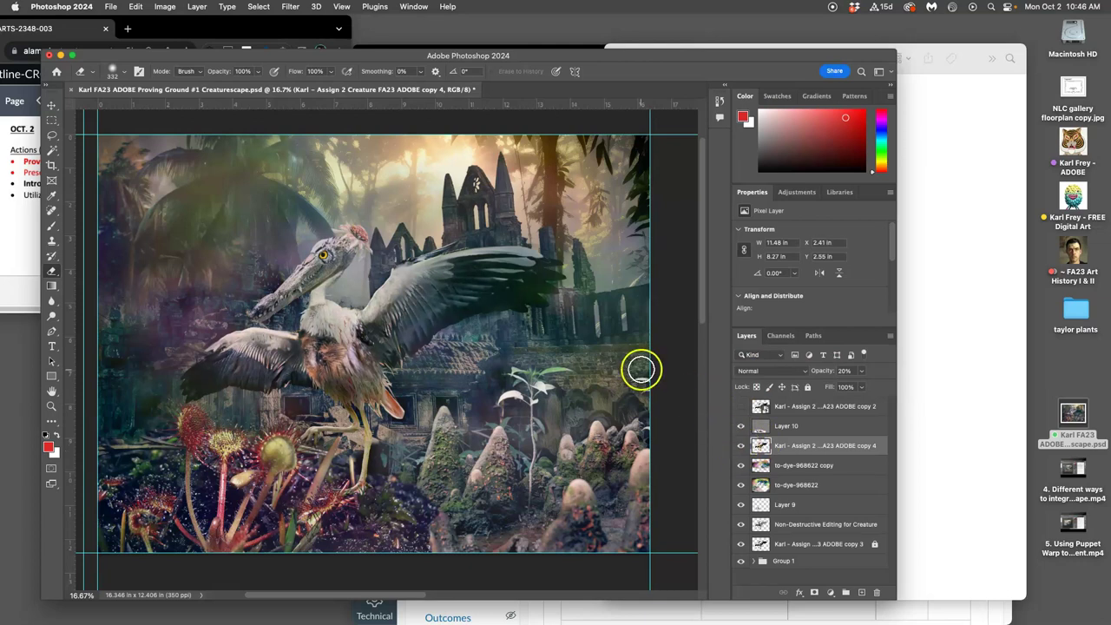
pyautogui.press('super+minus')
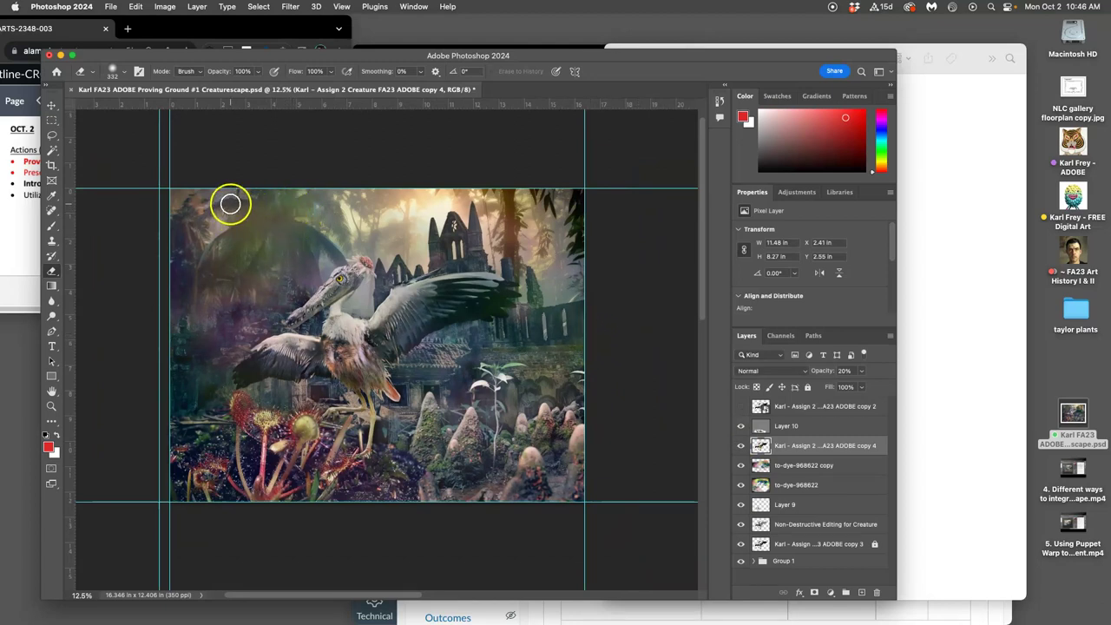
# Save the layered document, and save a JPEG copy of it to the Desktop.
pyautogui.press('super+s')
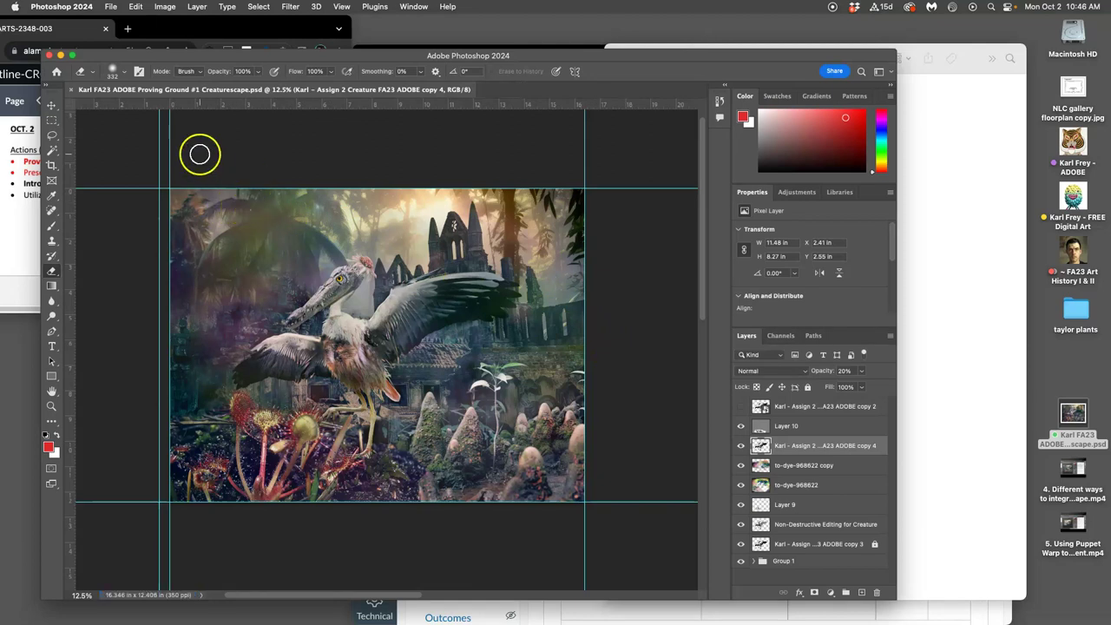
pyautogui.click(111, 6)
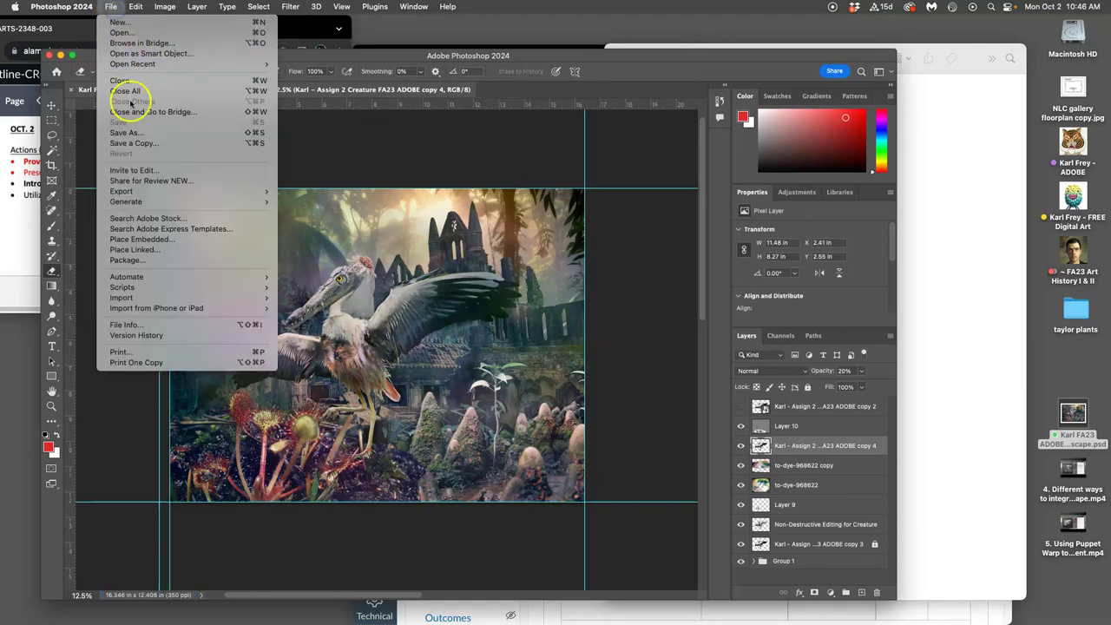
pyautogui.click(168, 144)
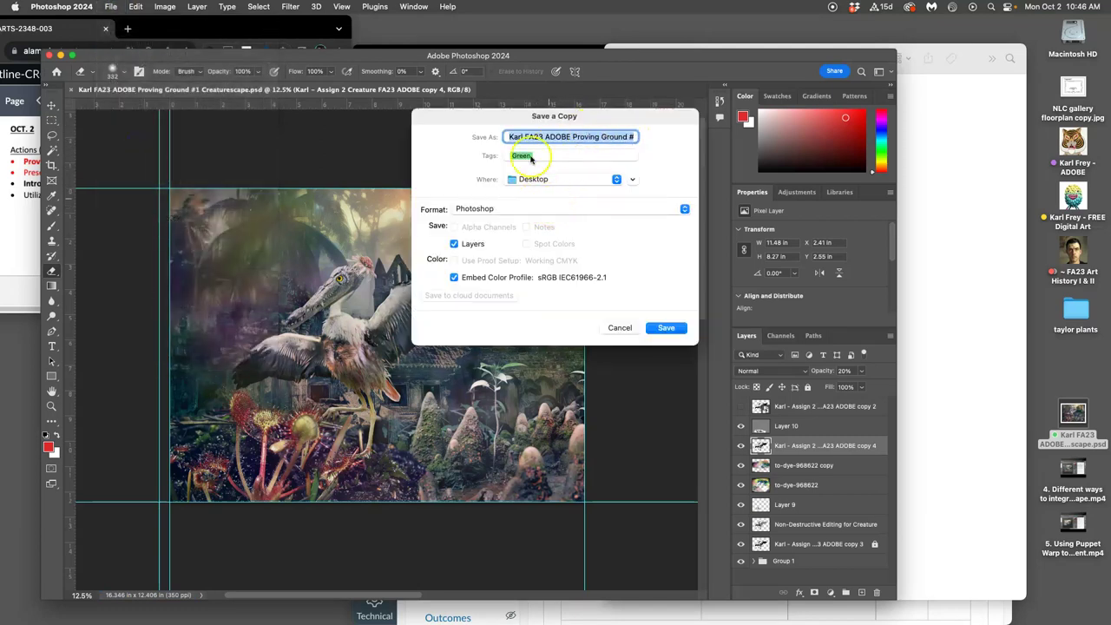
pyautogui.click(550, 209)
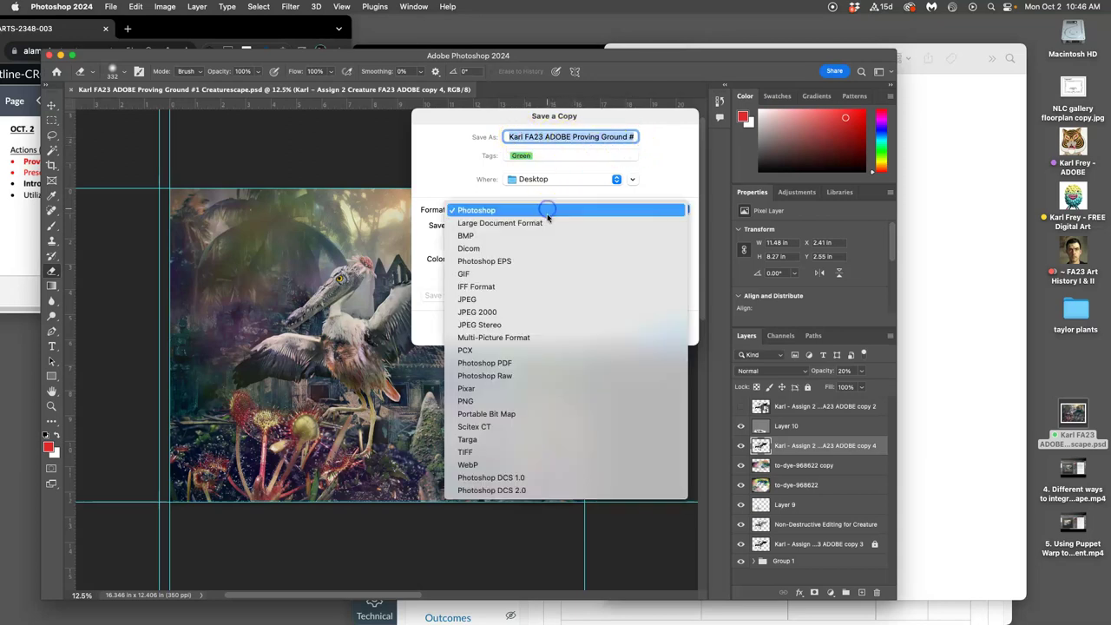
pyautogui.click(532, 300)
pyautogui.click(668, 328)
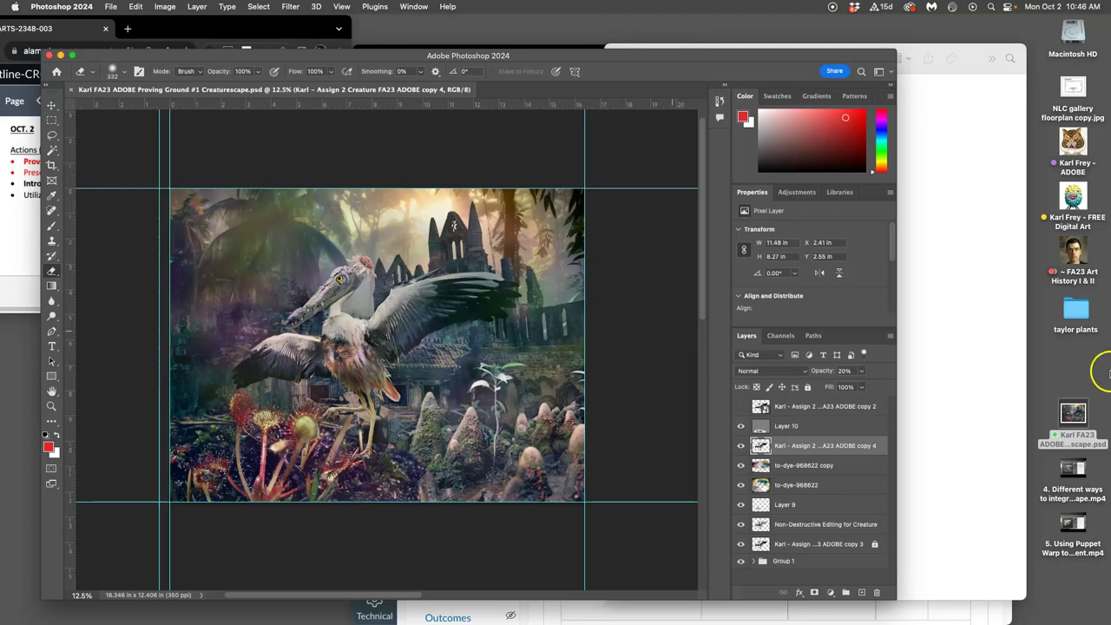
# Tag the newly saved JPEG copy on the Desktop with the orange colour label.
pyautogui.click(636, 175)
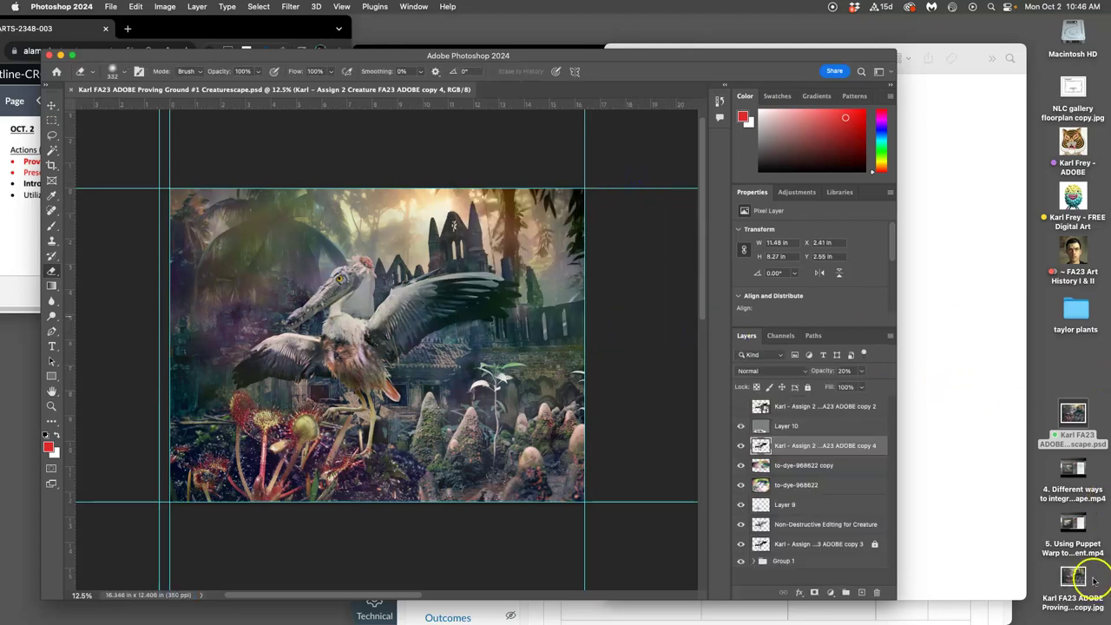
pyautogui.rightClick(1094, 580)
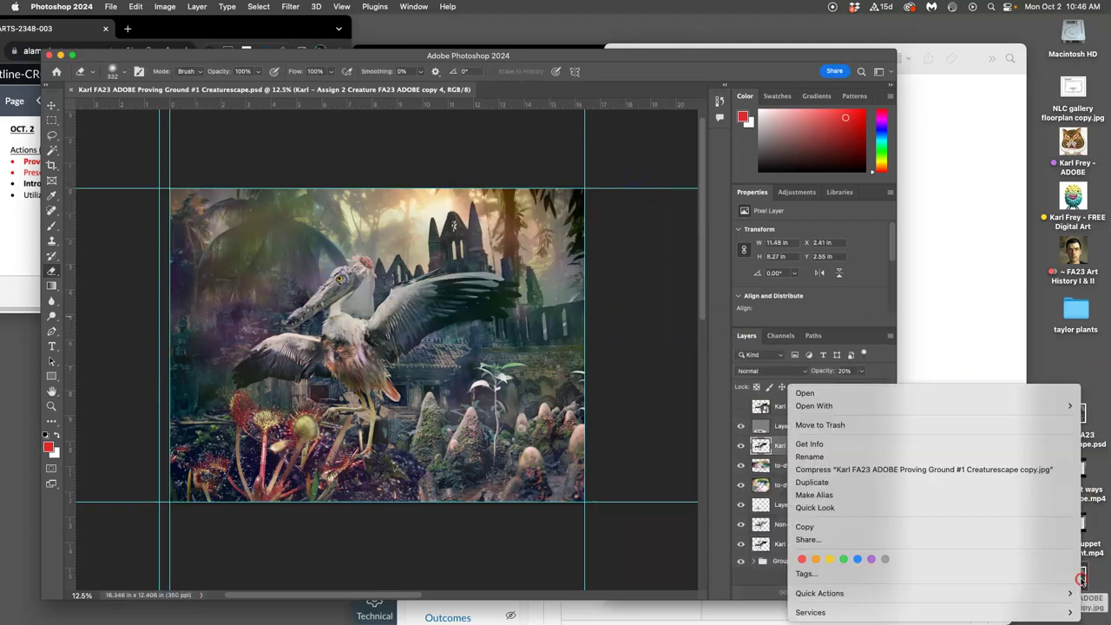
pyautogui.click(816, 560)
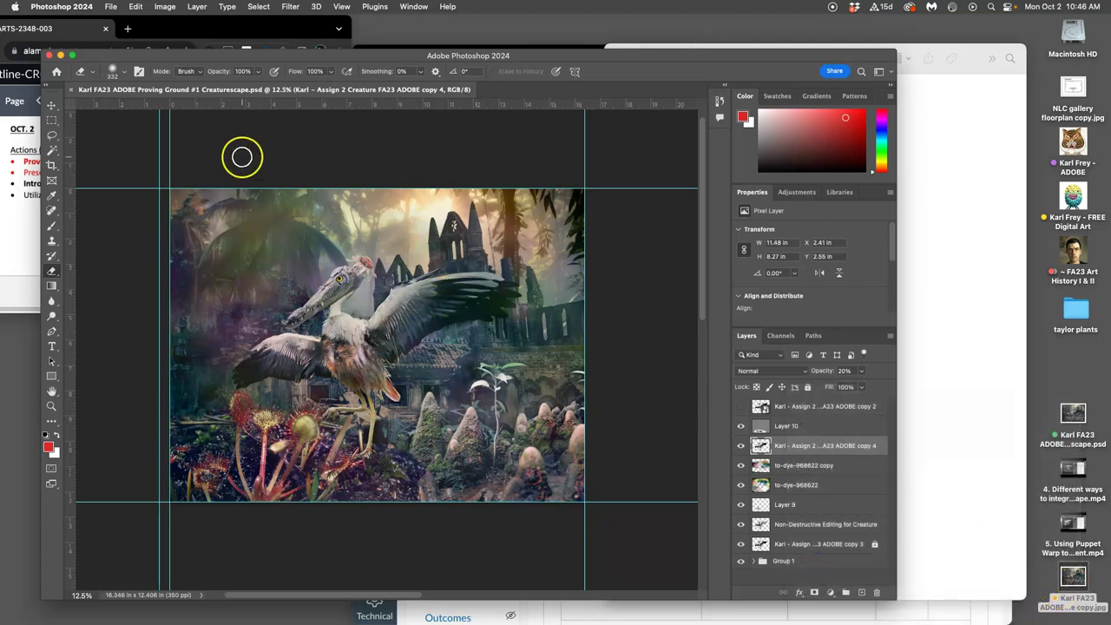
# Hide the guides, and set the document resolution to 300 pixels/inch in Image Size with Resample turned off.
pyautogui.press('super+semicolon')
pyautogui.click(165, 7)
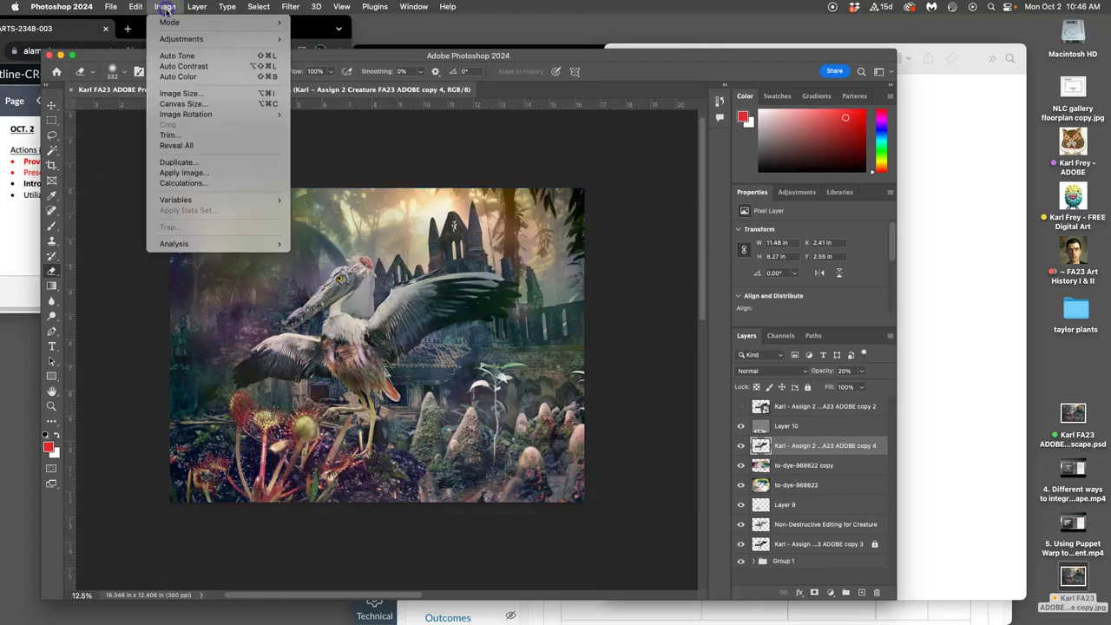
pyautogui.click(185, 94)
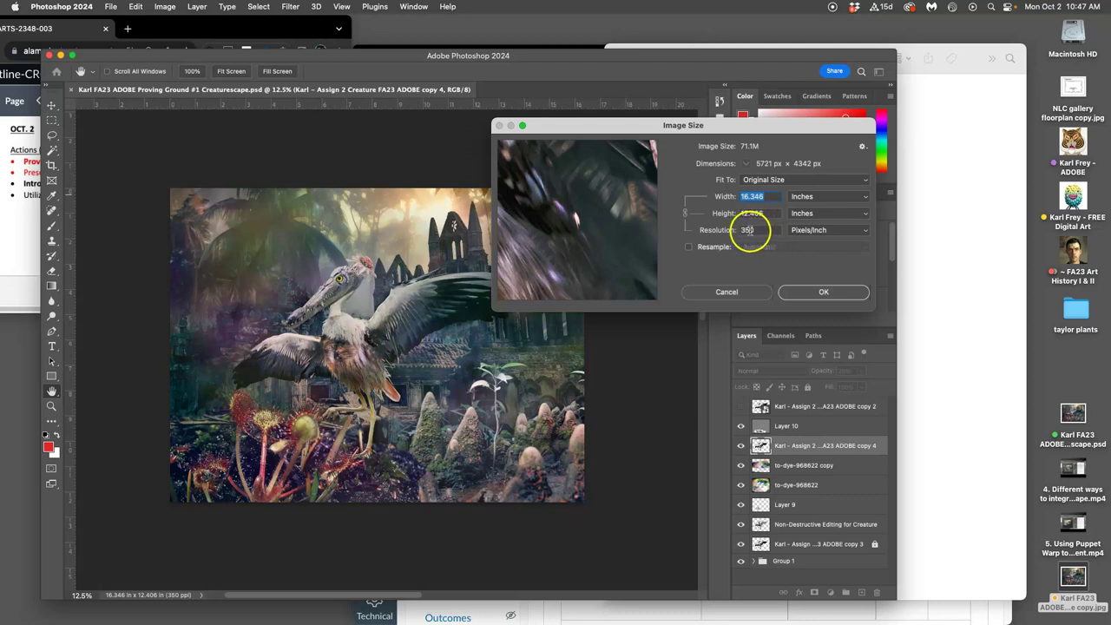
pyautogui.click(689, 248)
pyautogui.click(688, 248)
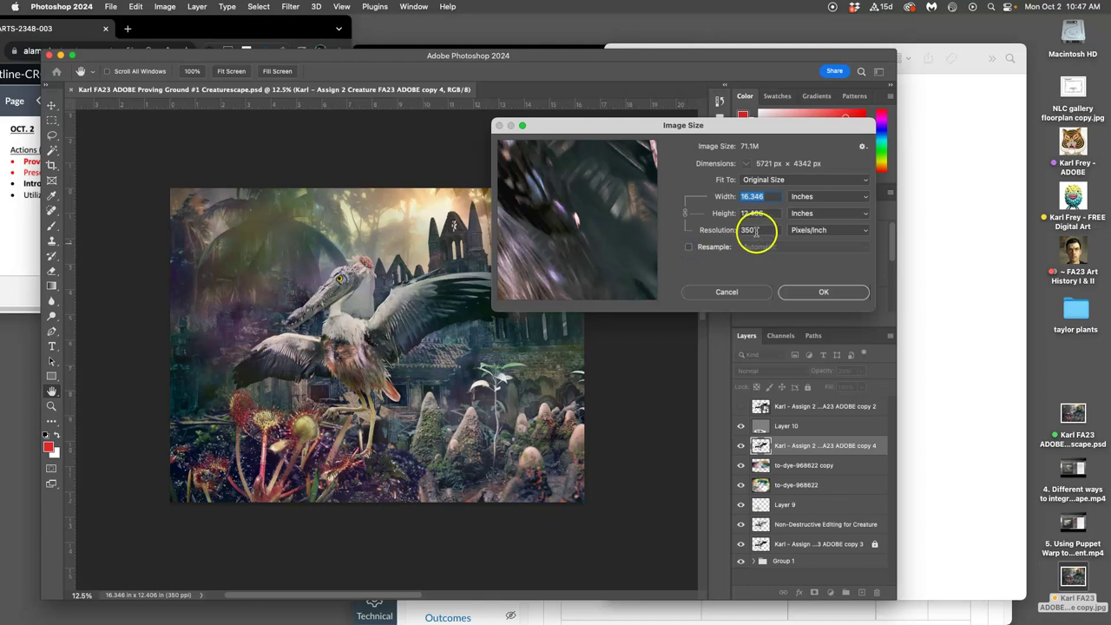
pyautogui.click(740, 228)
pyautogui.write('30')
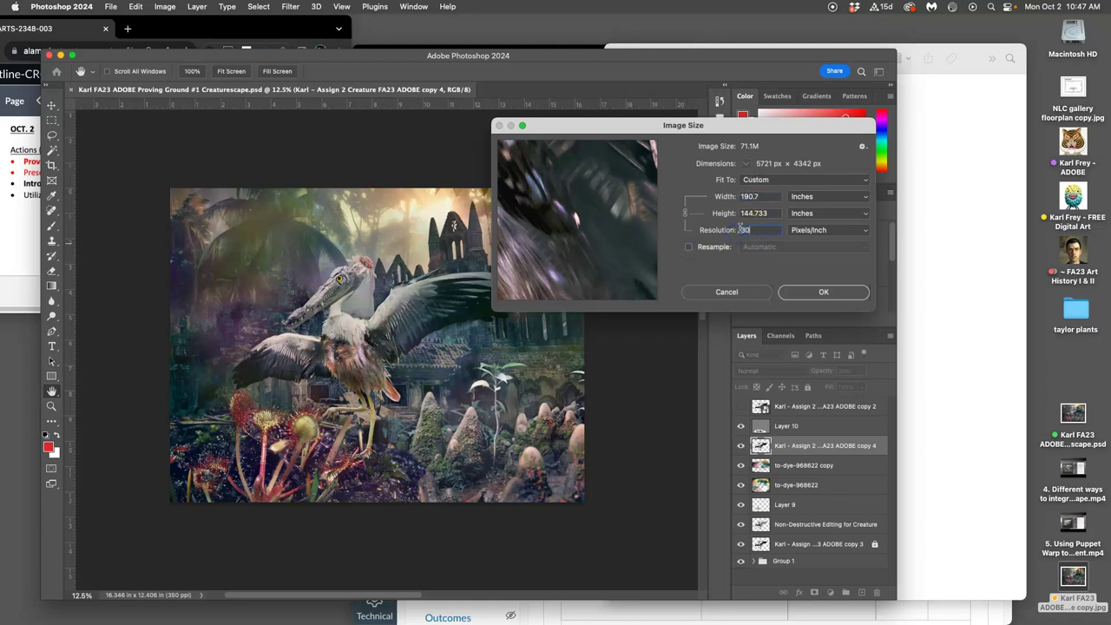
pyautogui.write('0')
pyautogui.click(734, 265)
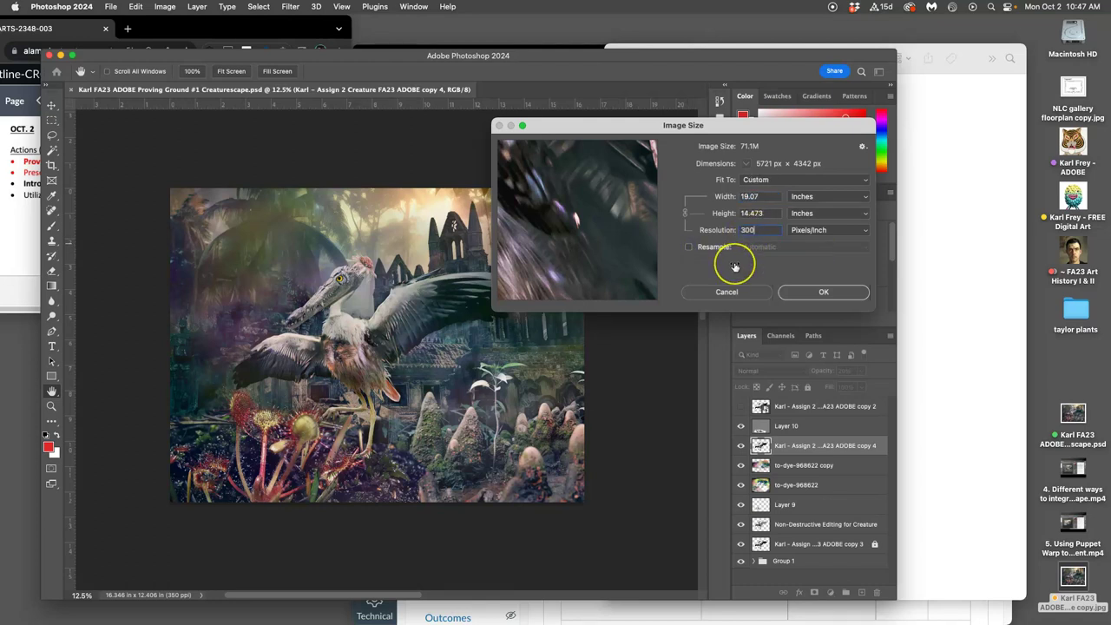